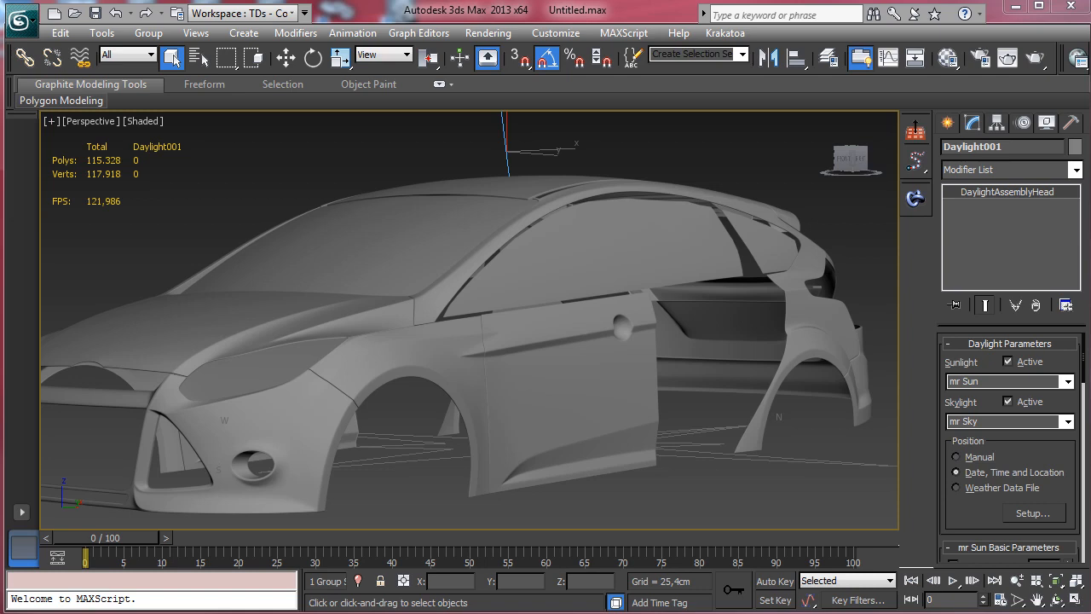
Step: Open the Material Editor and change the second sample slot's material to iray Material
left_click(948, 57)
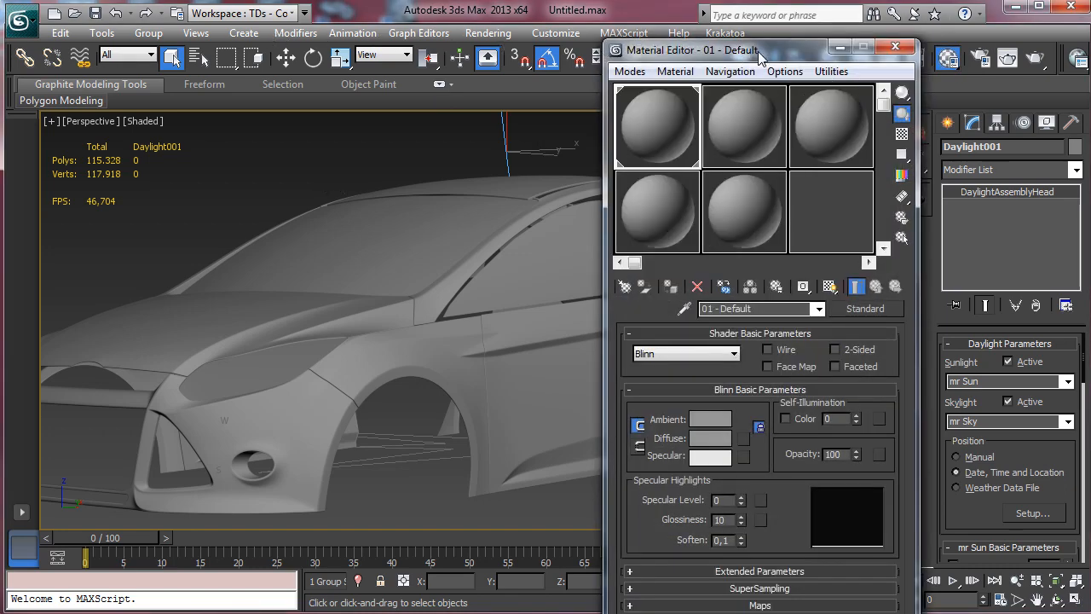
left_click_drag(759, 51, 210, 21)
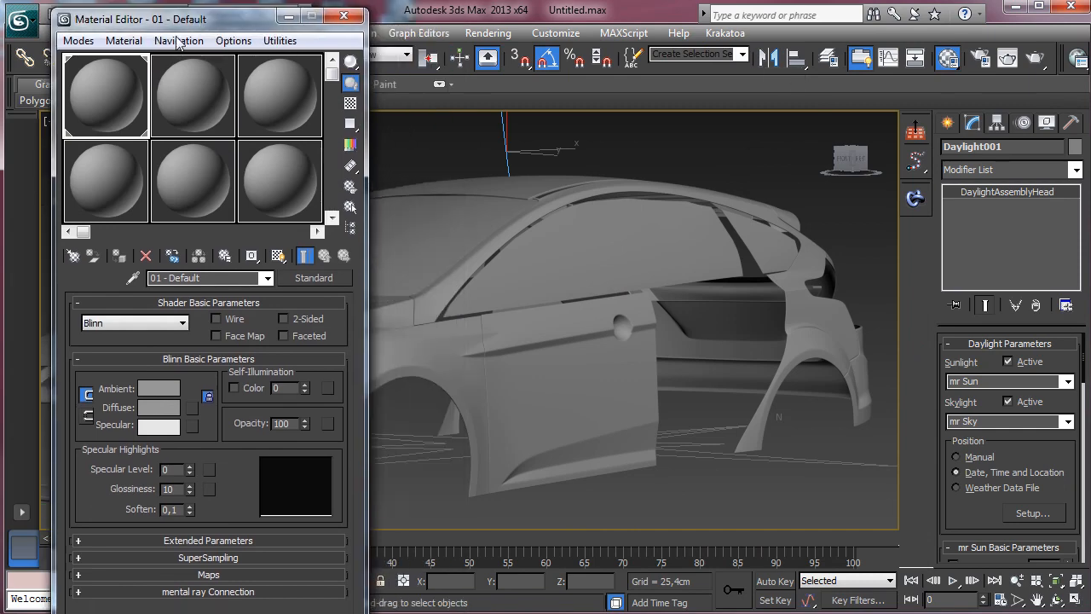
left_click(228, 126)
left_click(314, 278)
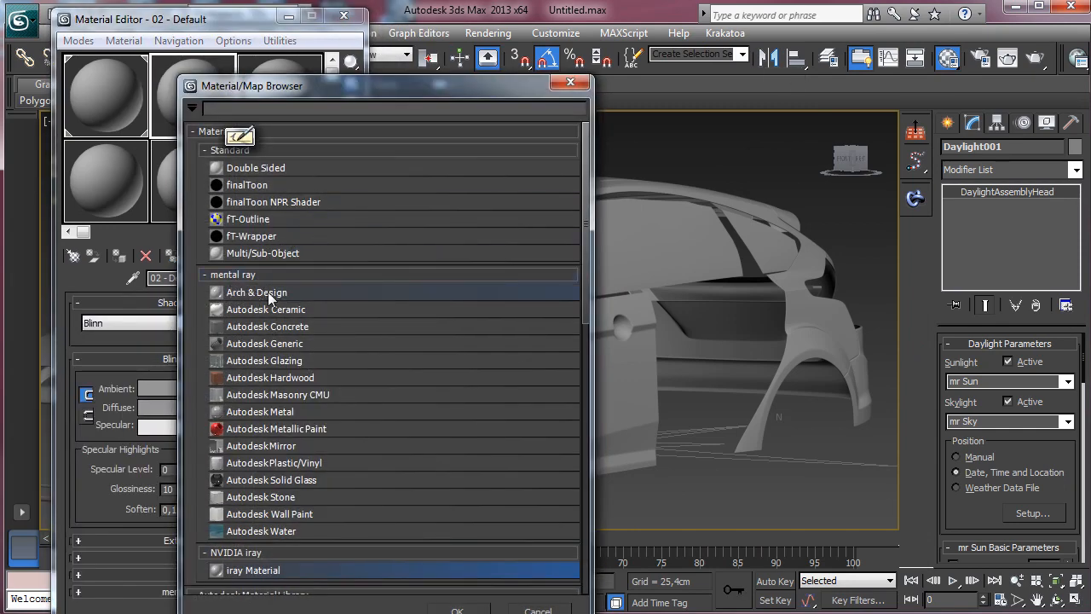
left_click(253, 275)
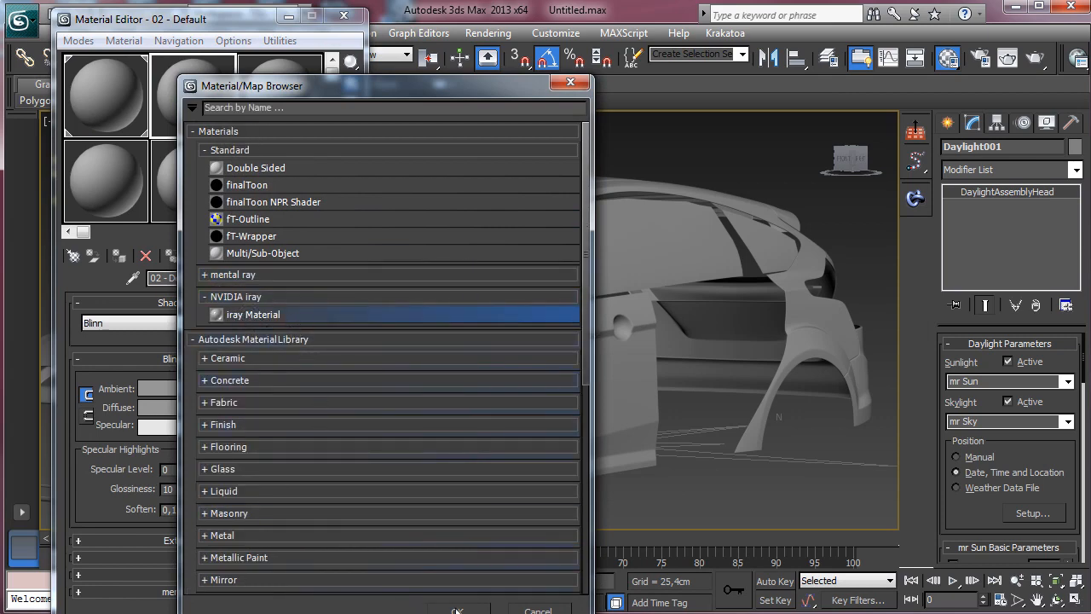
double_click(260, 317)
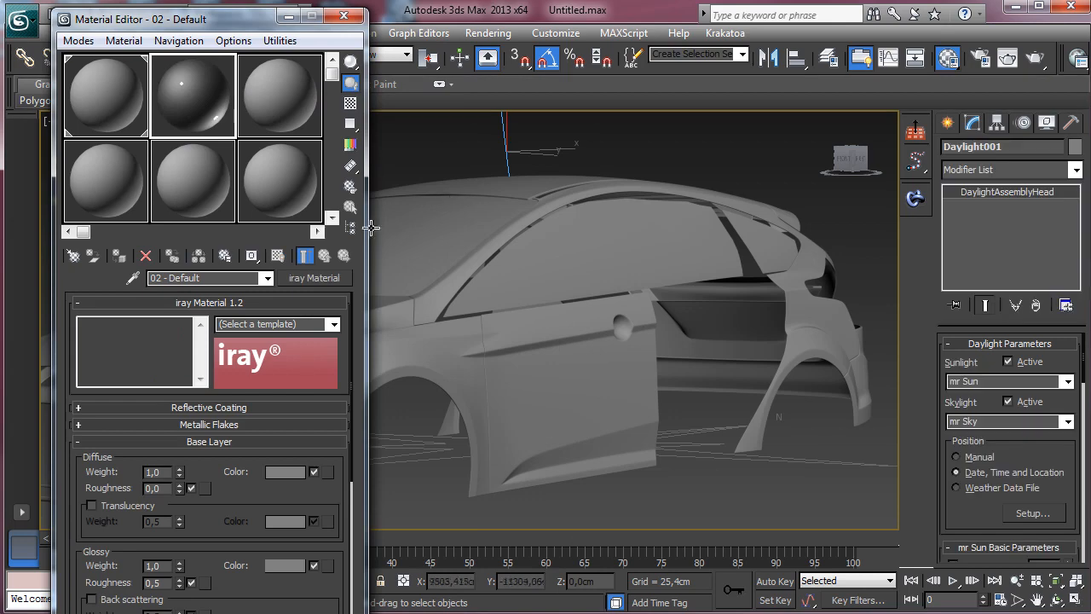
Step: Browse the iray material's templates, including the car paint, glass, metal and plastic presets
left_click_drag(203, 25, 175, 21)
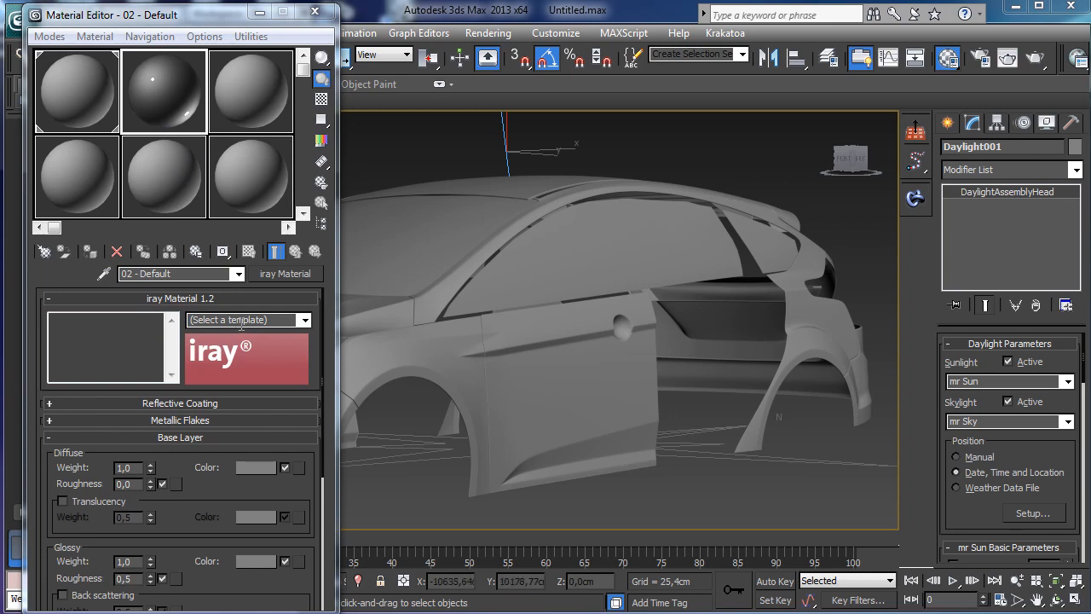
left_click(305, 322)
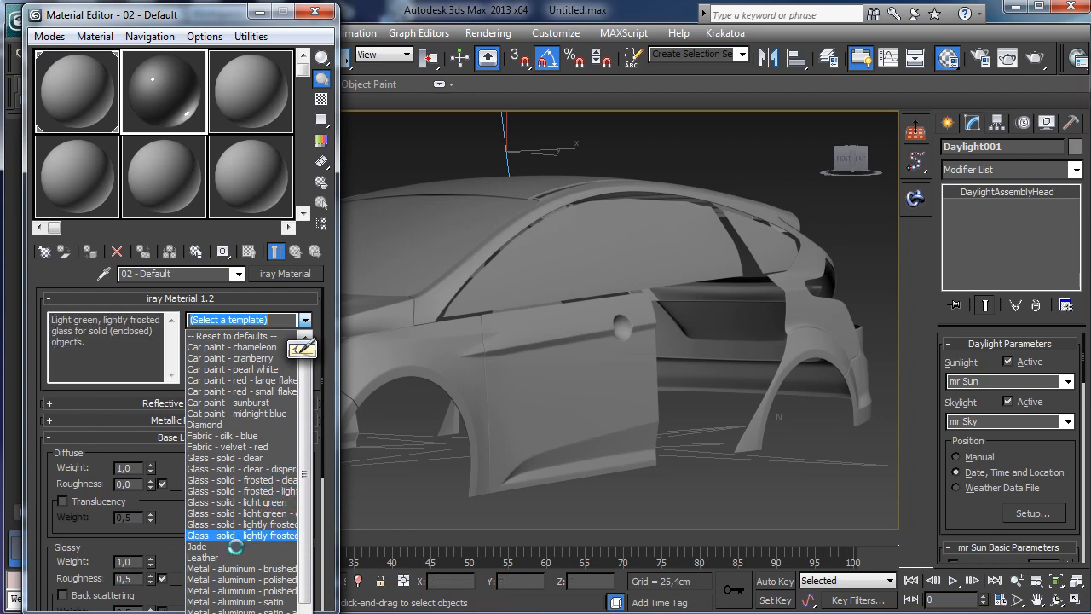
scroll(229, 532, "down", 2)
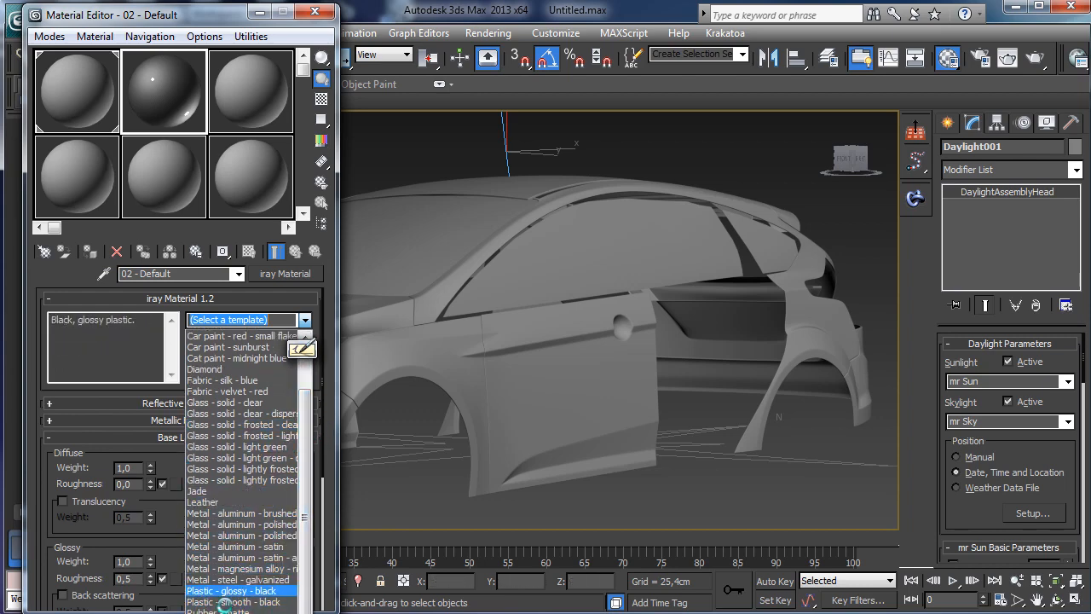
left_click(219, 434)
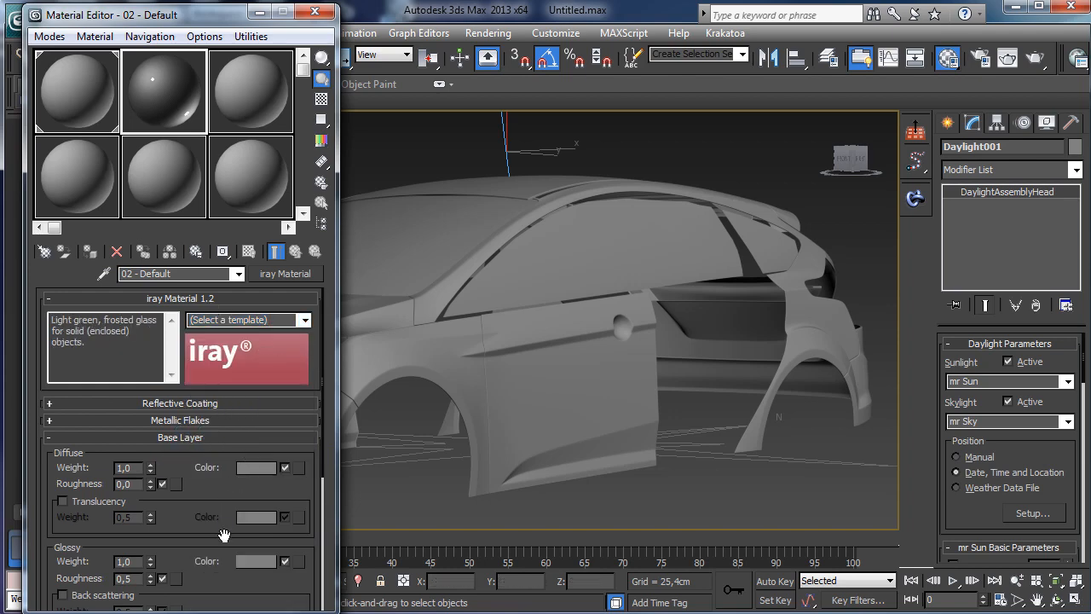
Step: Expand and examine the iray material's Reflective Coating, Metallic Flakes and Base Layer parameters
left_click(210, 404)
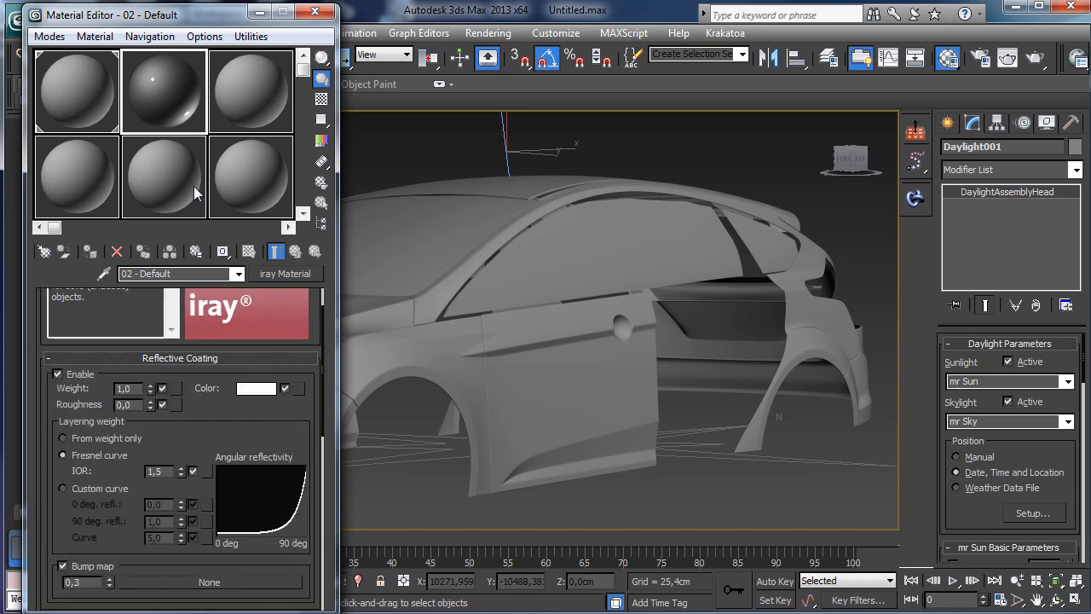
left_click_drag(209, 22, 207, 16)
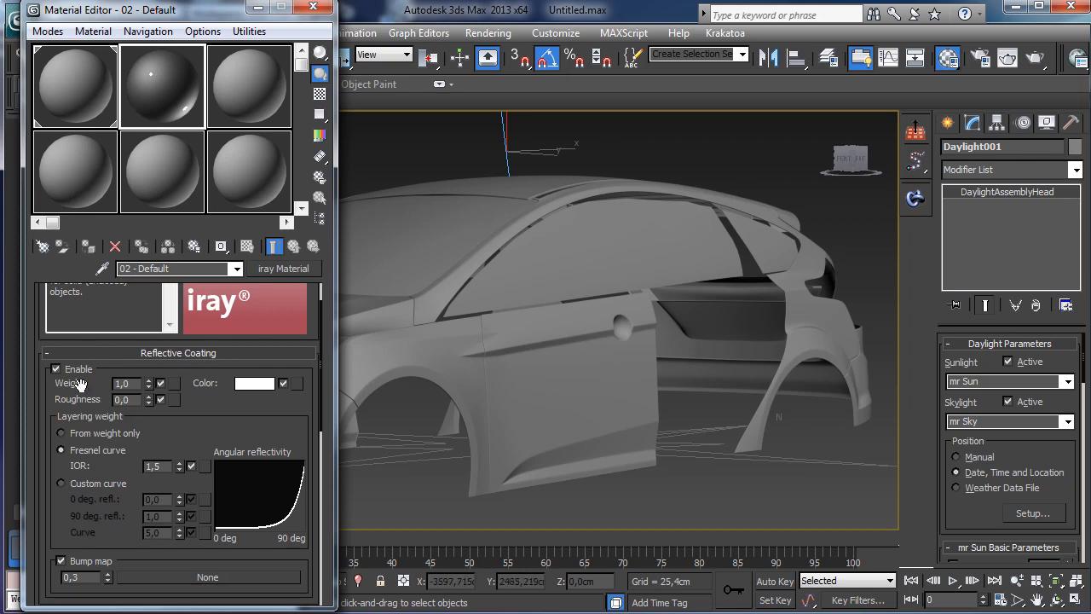
scroll(218, 421, "down", 5)
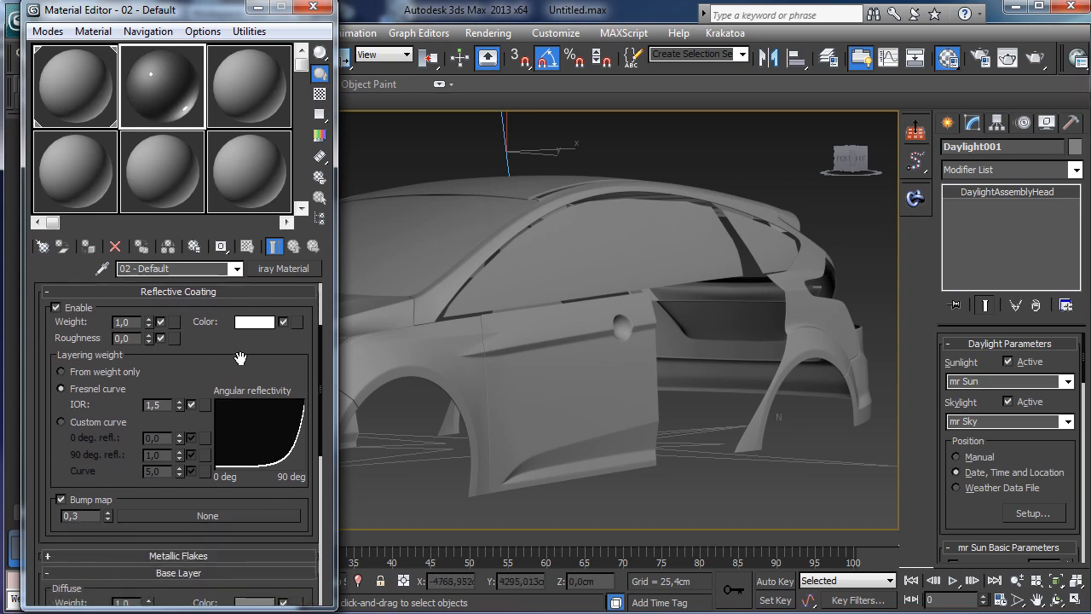
left_click(145, 460)
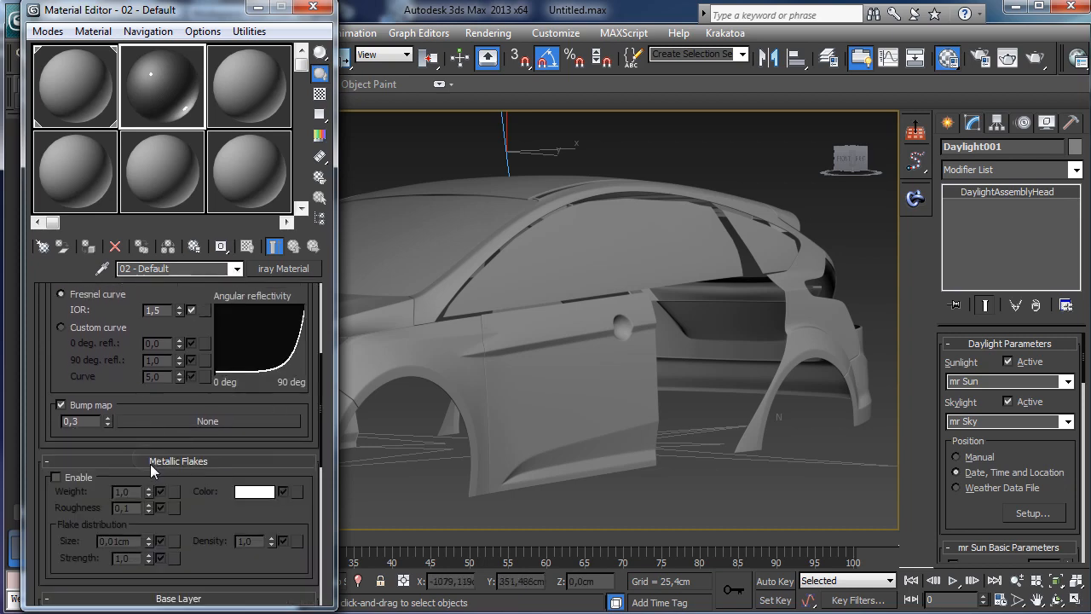
scroll(200, 388, "down", 4)
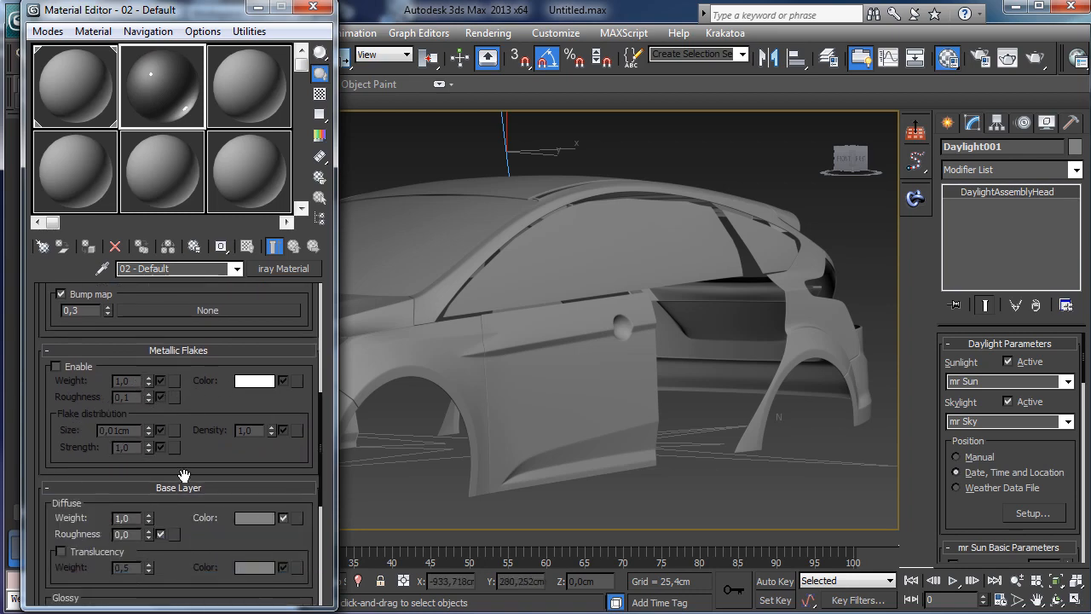
scroll(214, 452, "down", 7)
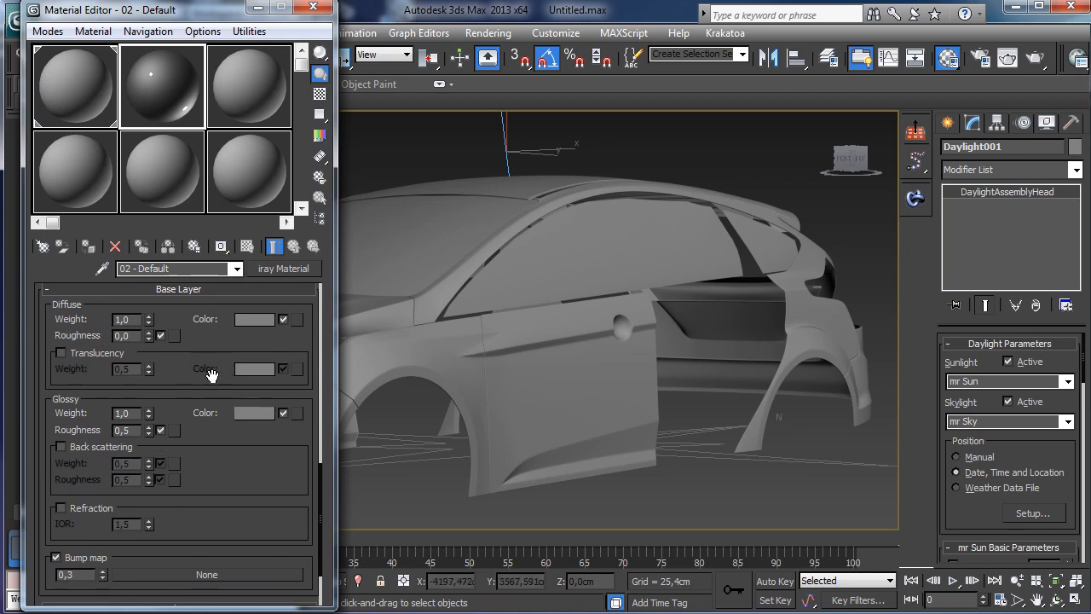
scroll(214, 434, "down", 3)
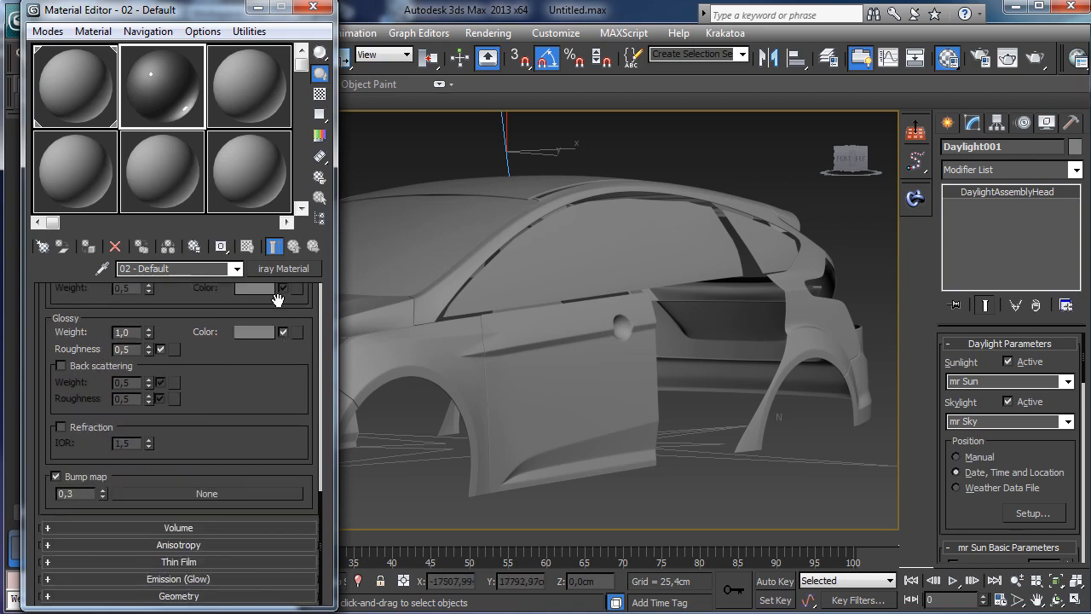
Step: Expand and examine the iray material's Volume, Anisotropy, Thin Film, Emission (Glow) and Geometry parameters
left_click(179, 527)
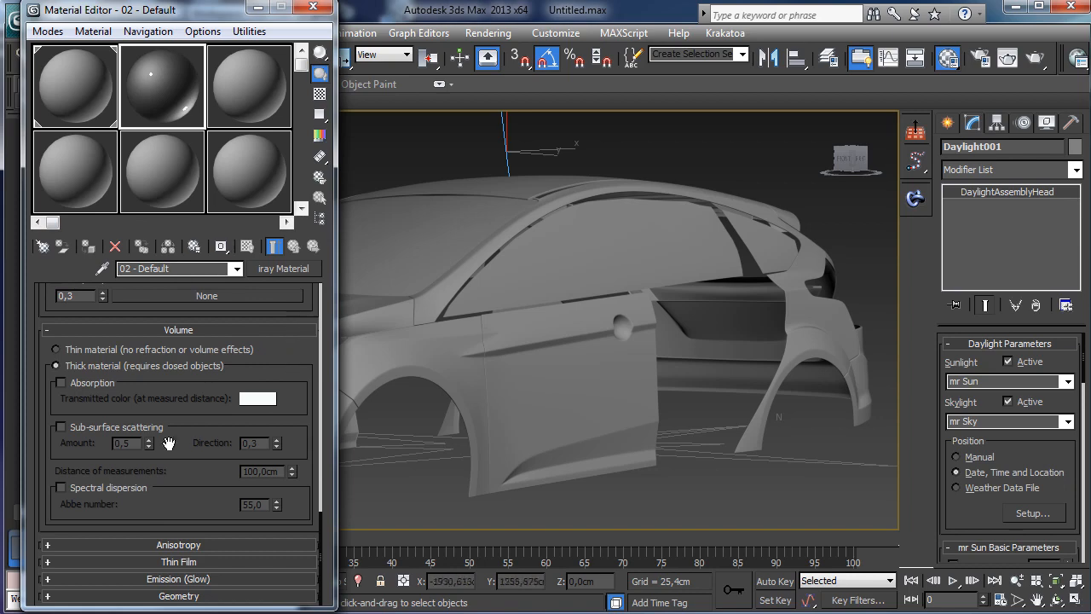
left_click(149, 543)
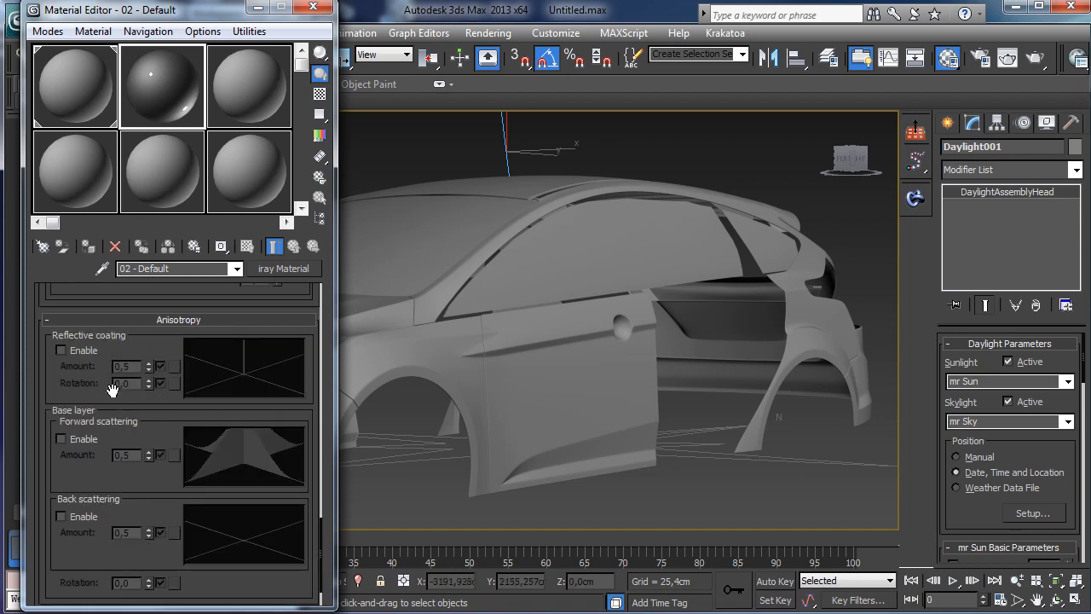
left_click_drag(162, 420, 167, 394)
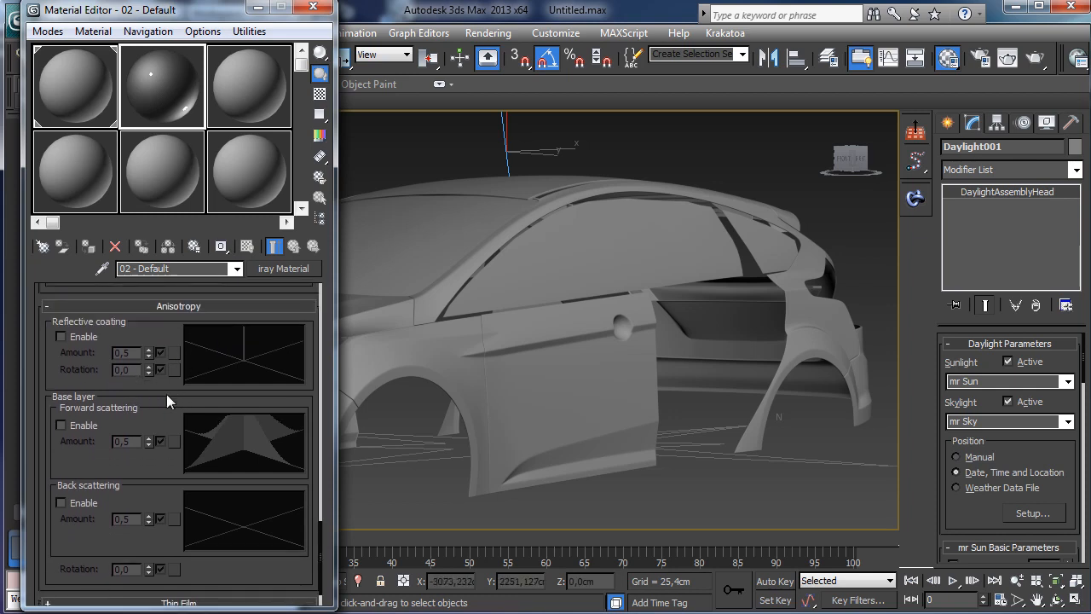
scroll(175, 307, "down", 1)
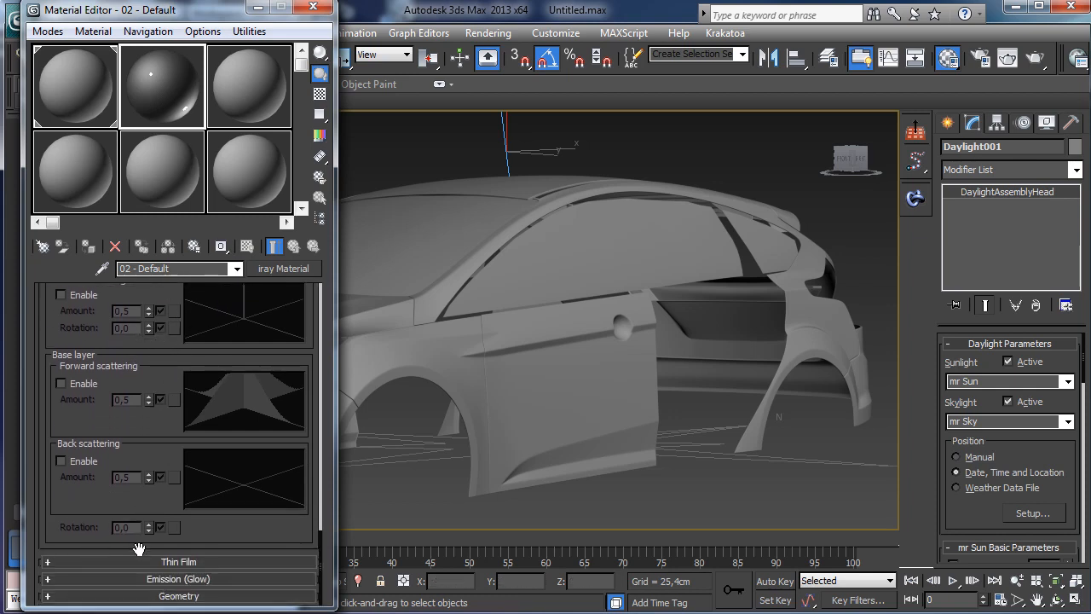
scroll(136, 558, "down", 2)
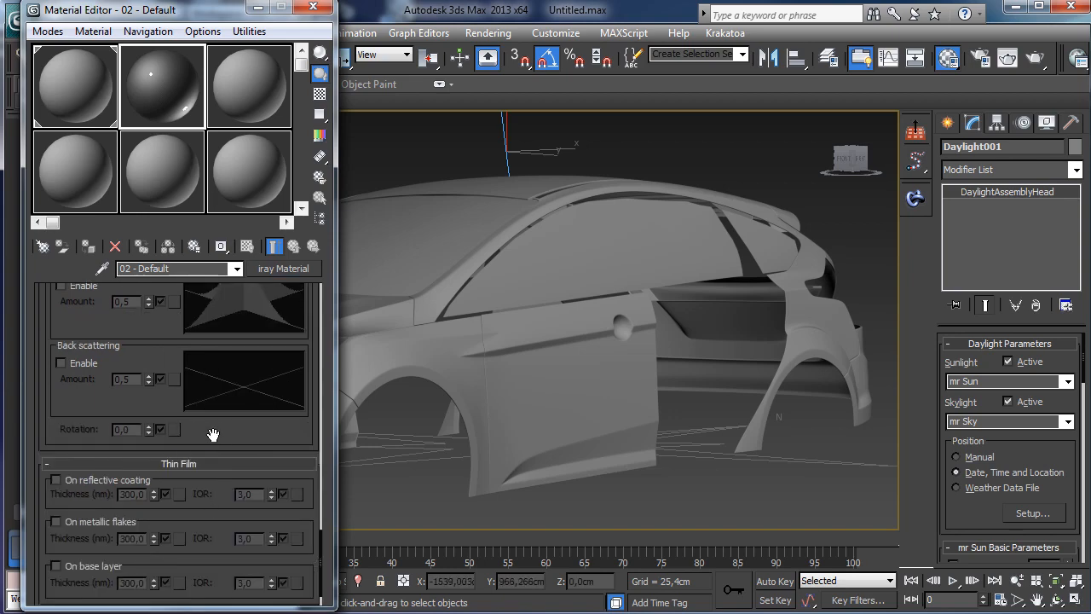
left_click_drag(220, 423, 221, 384)
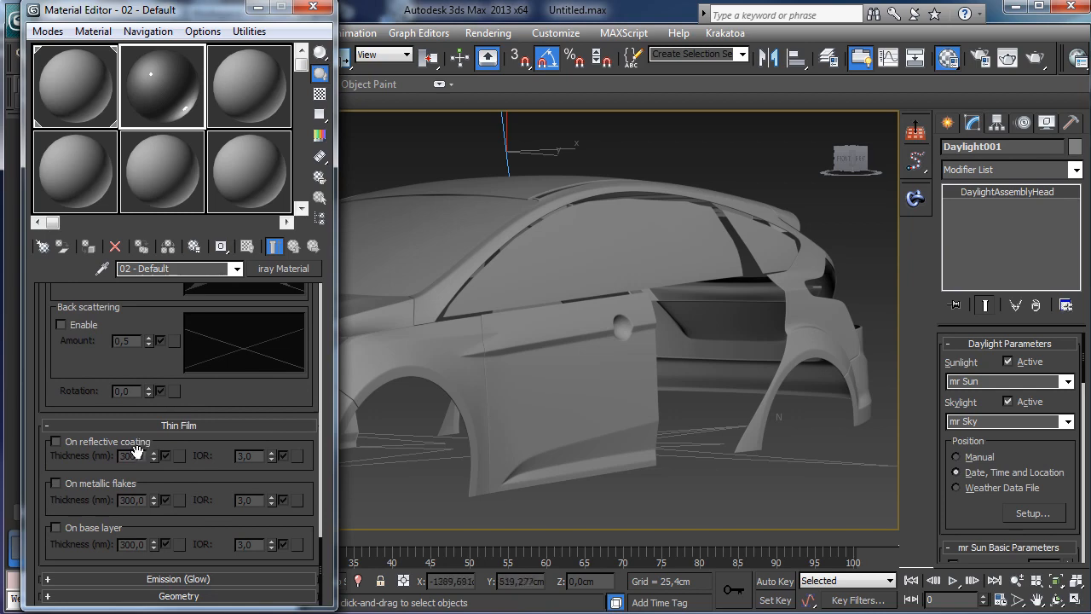
left_click(162, 578)
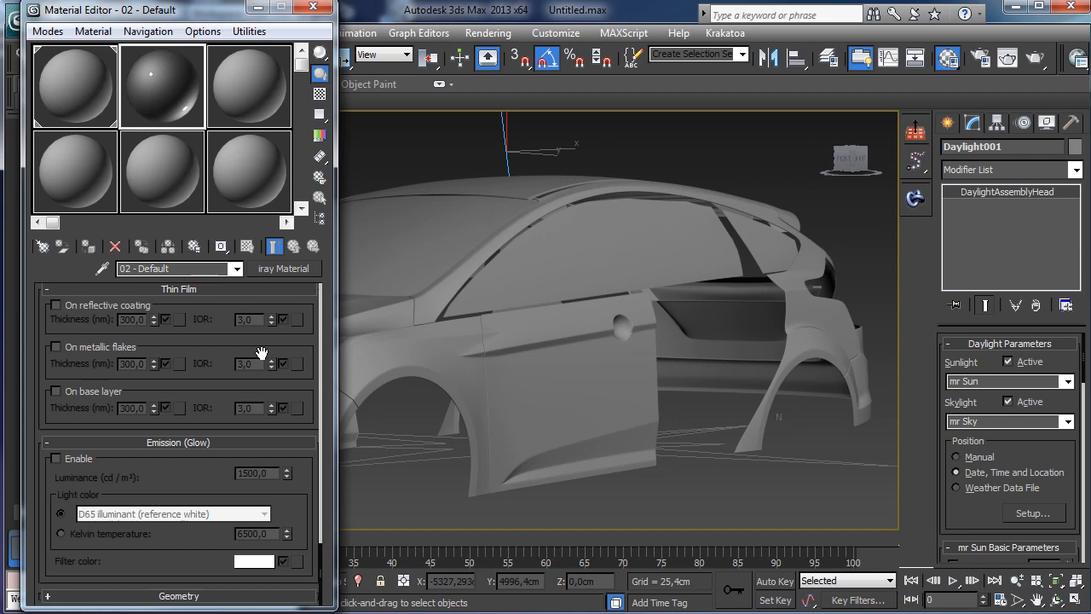
left_click(198, 595)
left_click_drag(173, 516, 244, 413)
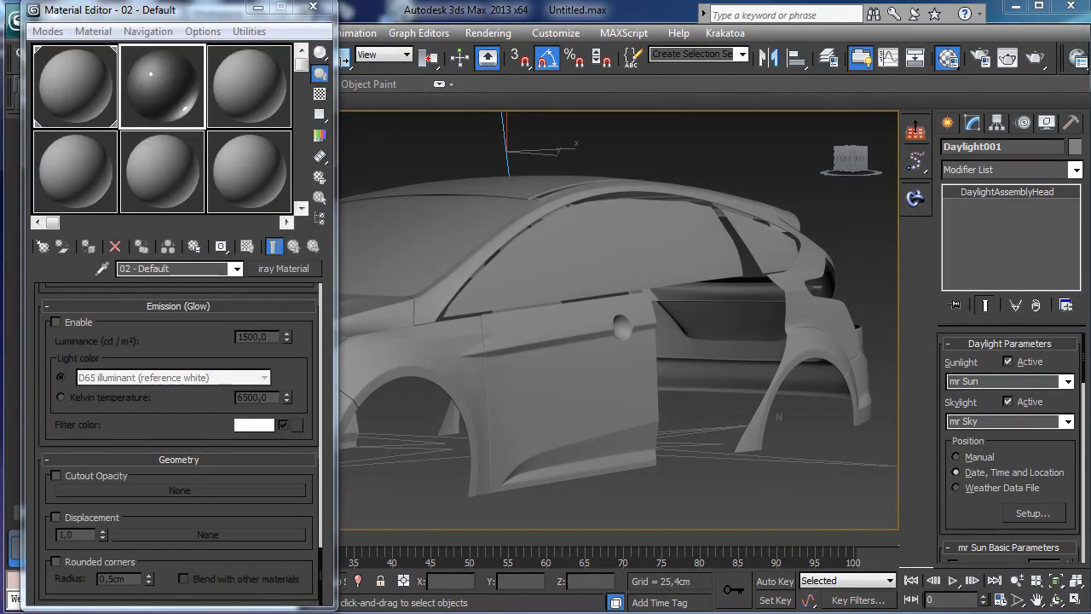
Step: Read the "iray Material for 3ds Max" forum post in an enlarged Firefox window and return to 3ds Max
left_click_drag(0, 73, 561, 20)
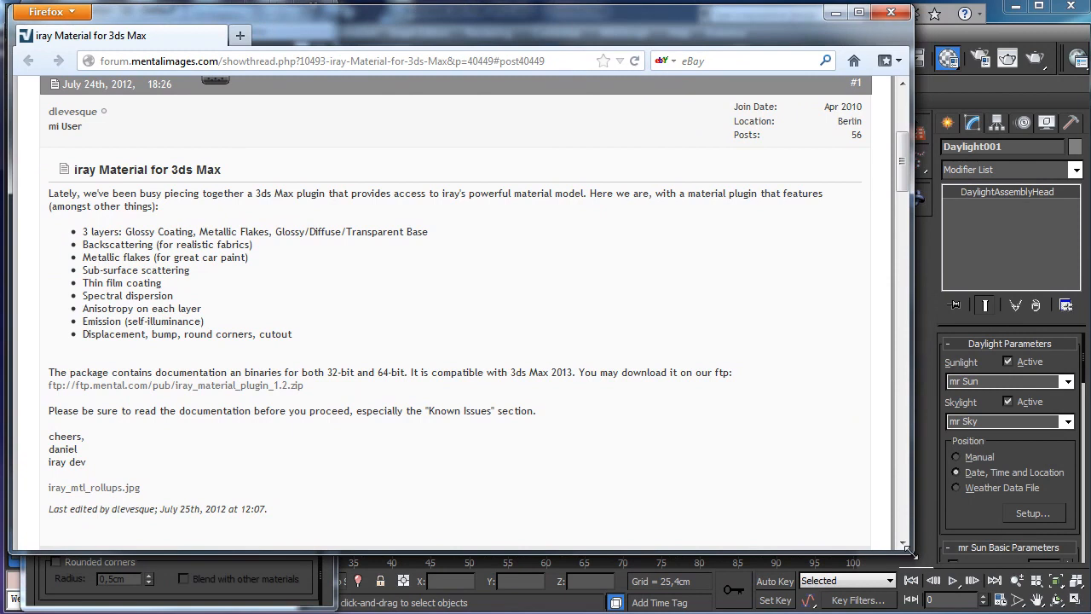
left_click_drag(910, 558, 1090, 613)
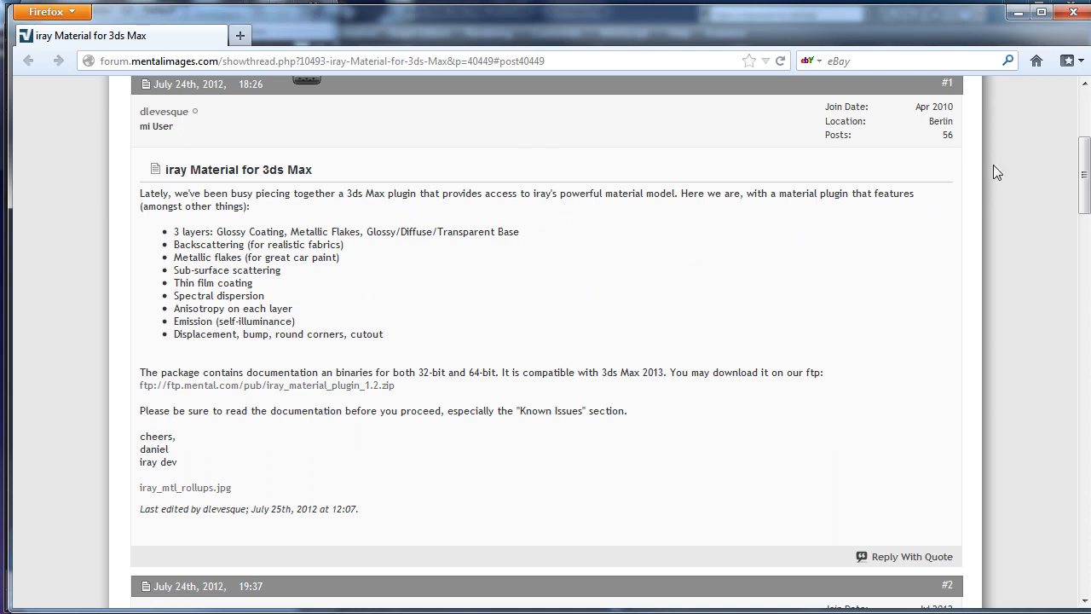
left_click(1020, 14)
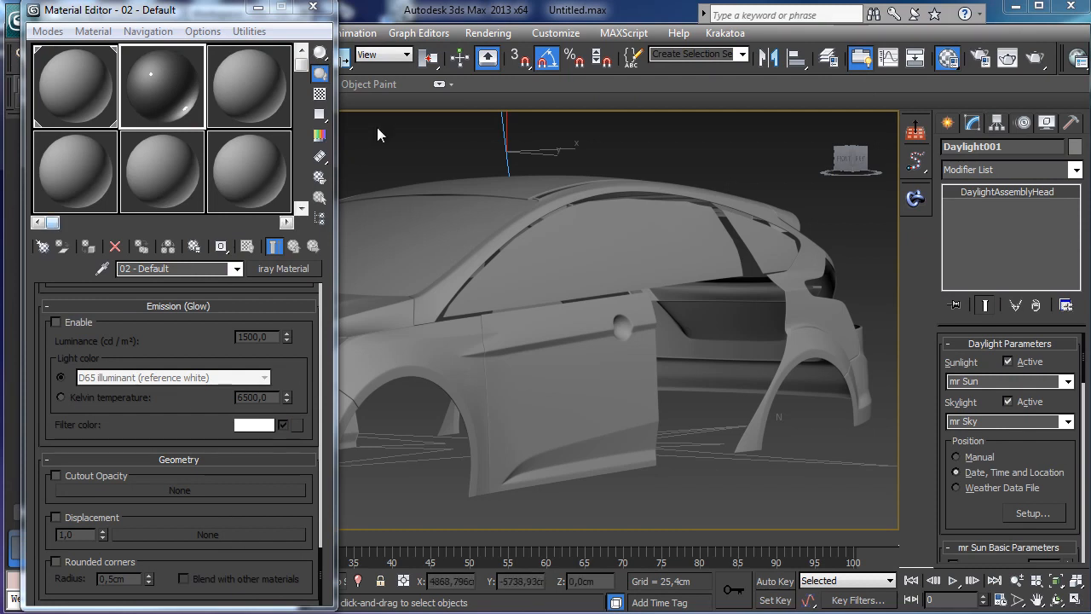
Step: Open Render Setup and check which renderers are assigned to Production and the Material Editor
left_click(984, 60)
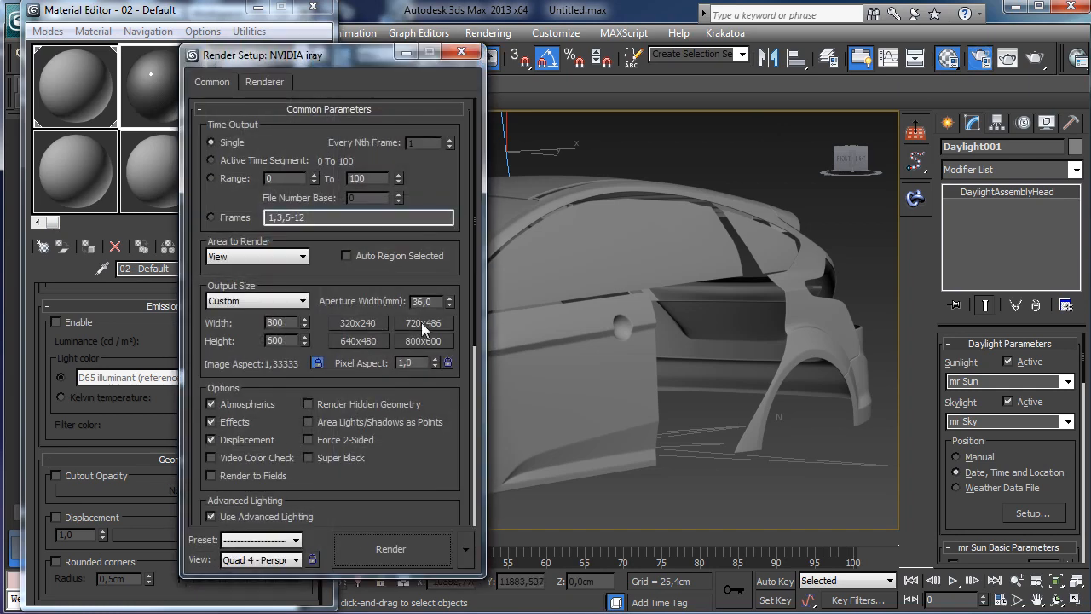
scroll(421, 322, "down", 5)
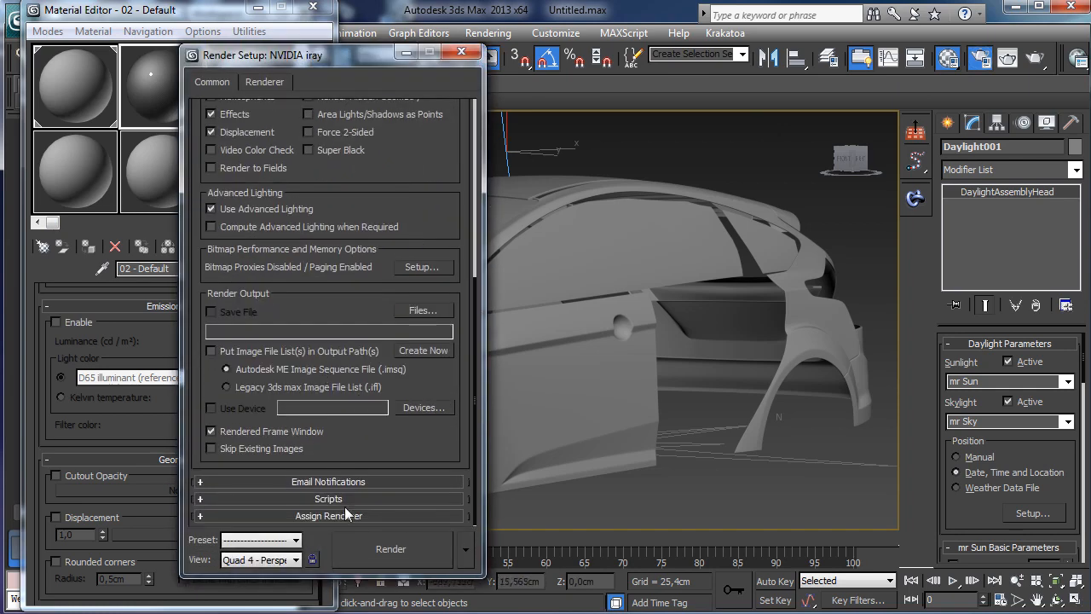
left_click(382, 515)
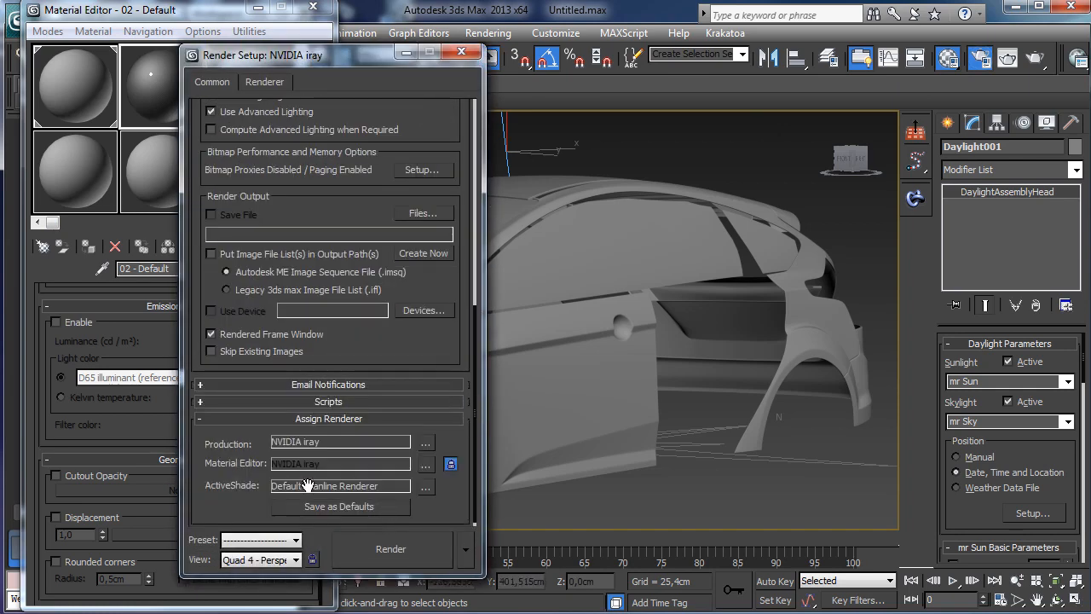
left_click_drag(371, 51, 787, 61)
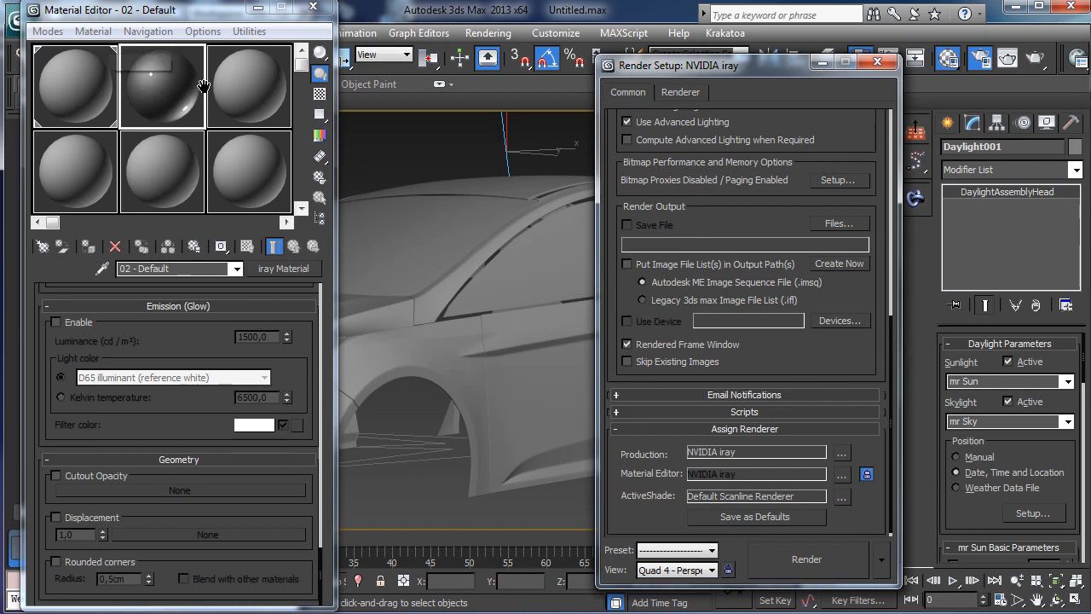
Step: Try NVIDIA mental ray as a separate Material Editor renderer, and lock it back to the production renderer
left_click(866, 474)
left_click(842, 473)
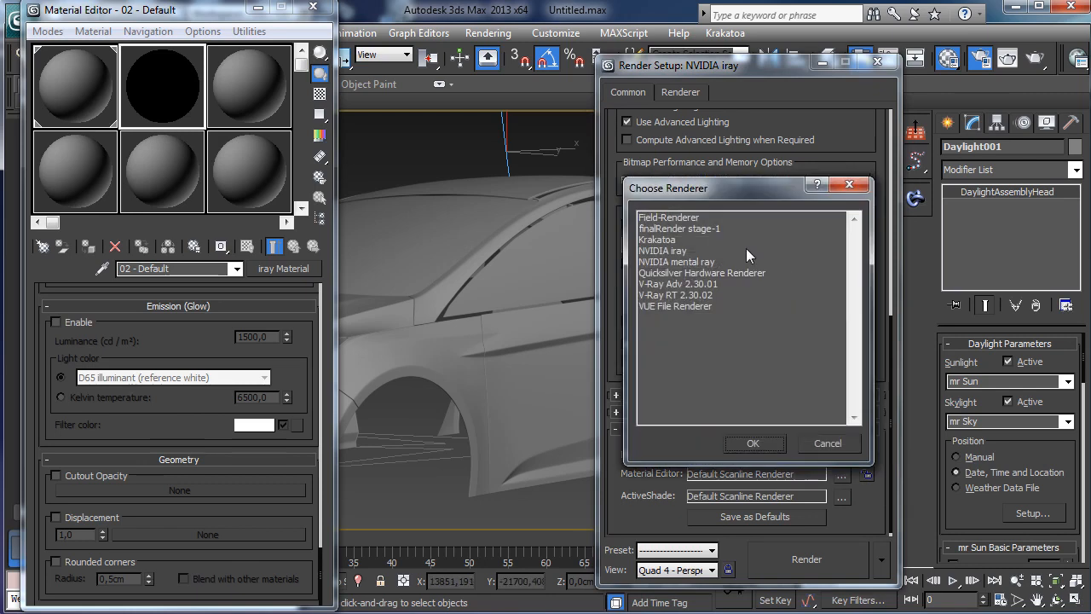
double_click(713, 260)
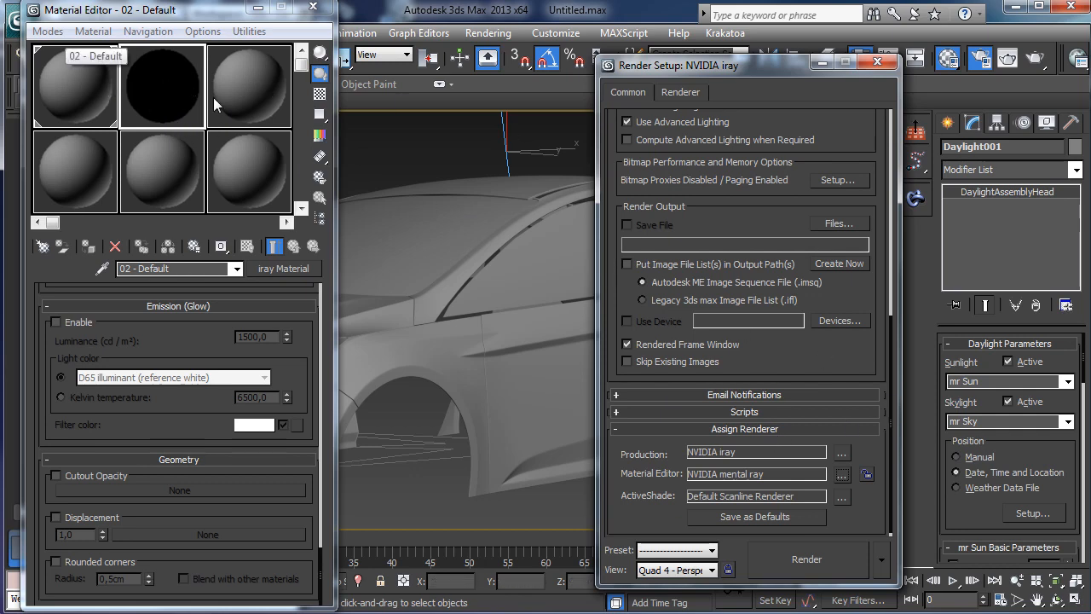
left_click(866, 474)
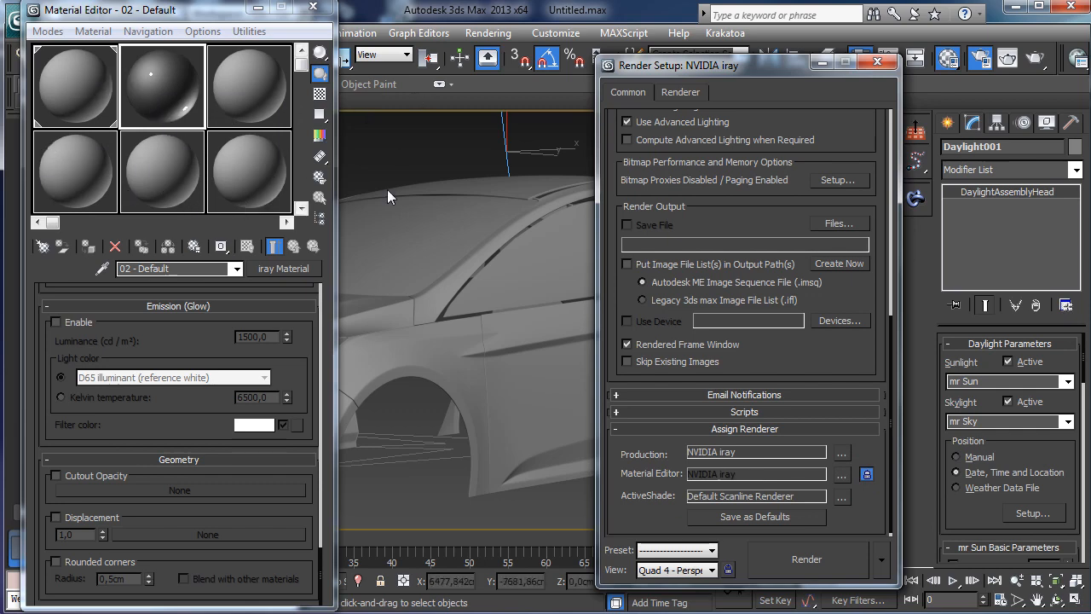
scroll(167, 333, "down", 10)
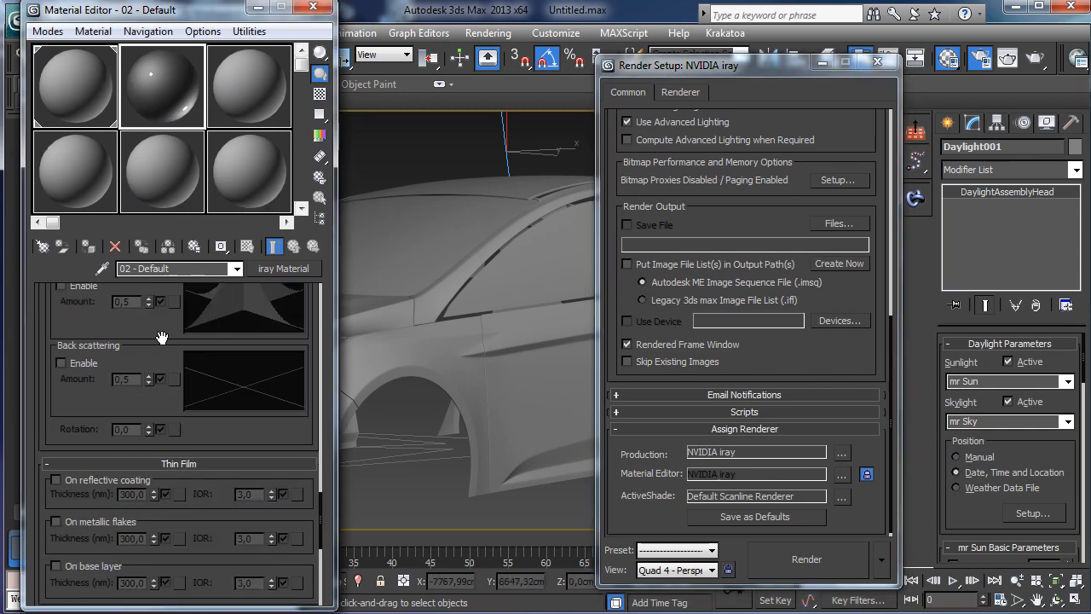
Step: Apply the "Car paint - red - large flake" template to the iray material in the second slot
scroll(279, 340, "up", 4)
scroll(279, 339, "up", 10)
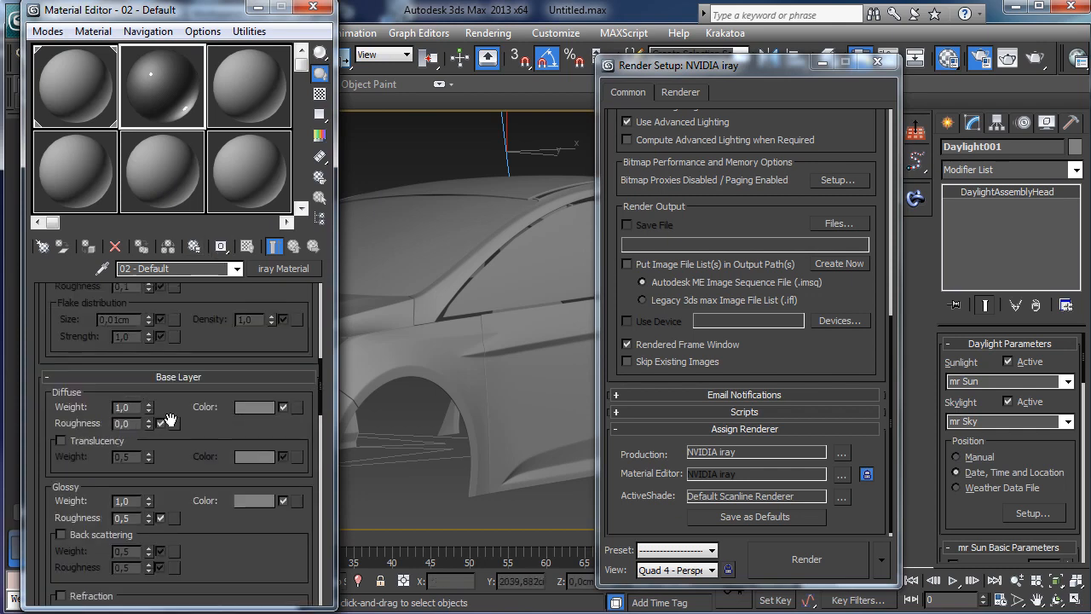
scroll(142, 383, "up", 3)
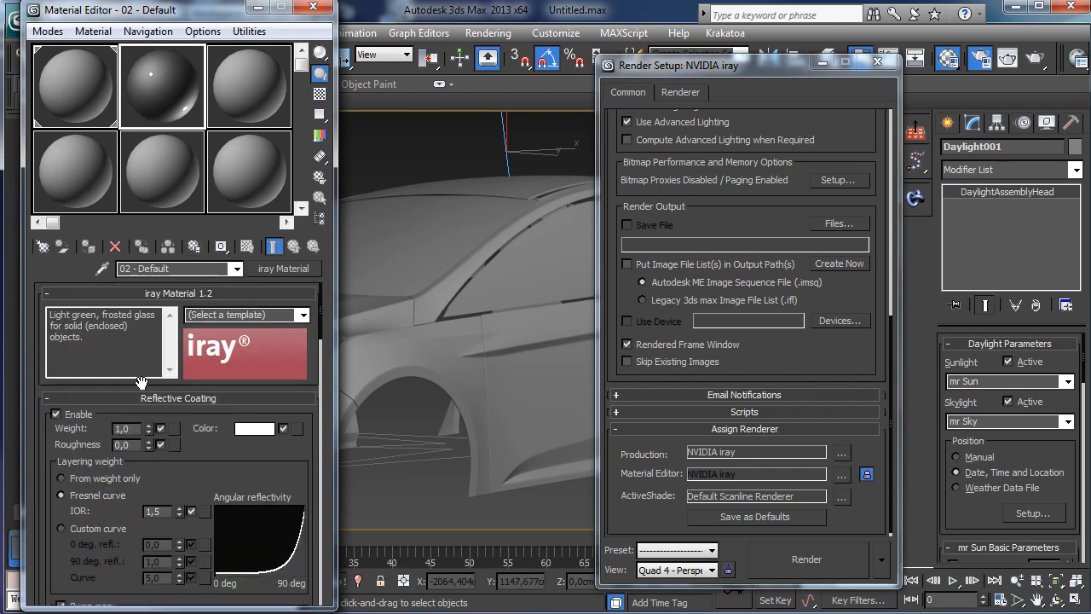
left_click(303, 315)
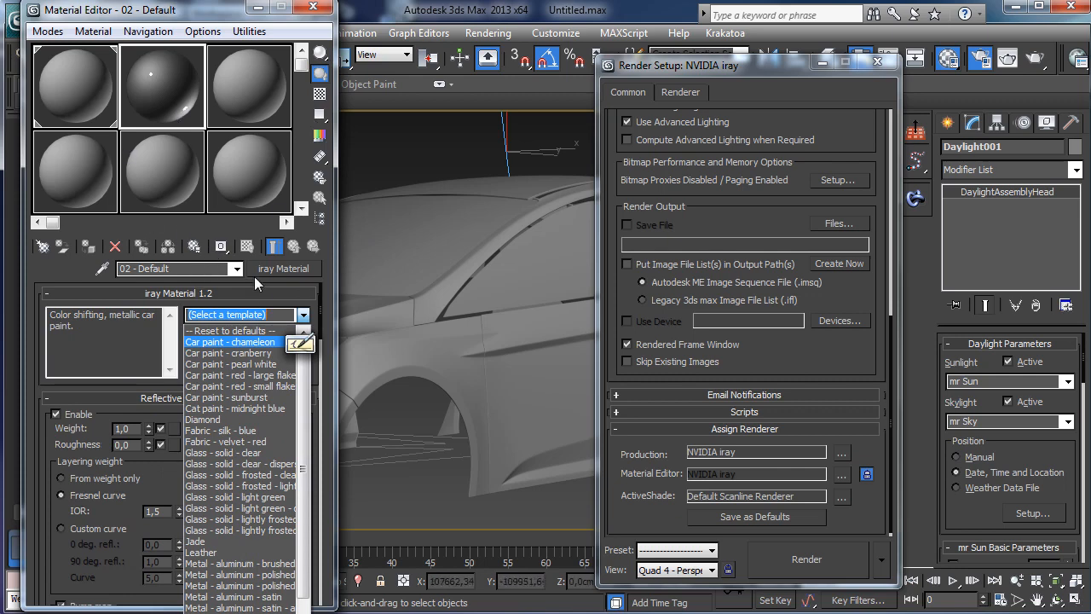
left_click(260, 375)
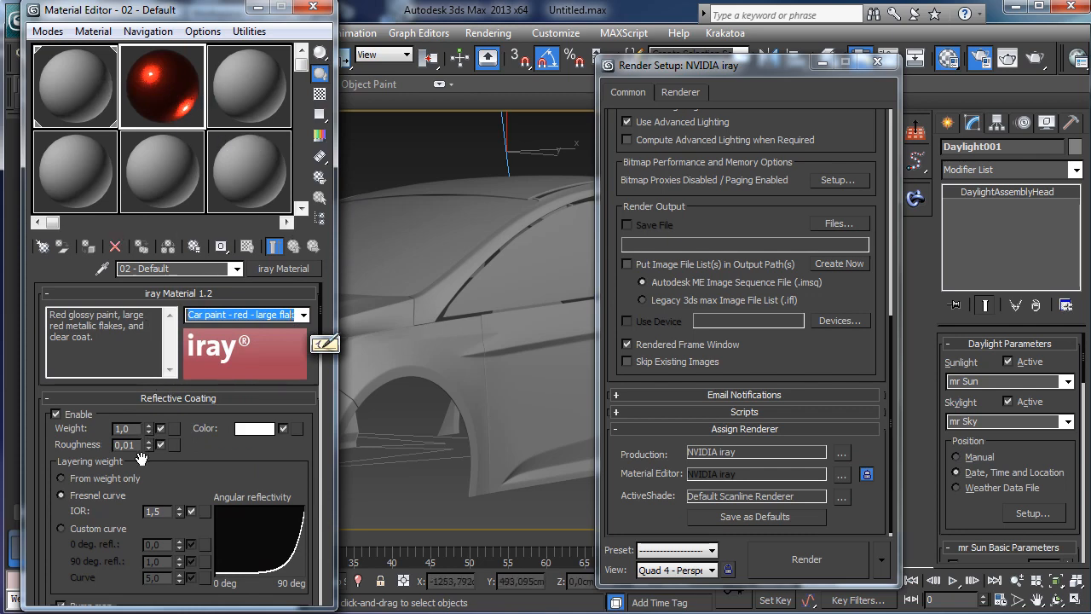
Step: Examine the car paint's Reflective Coating, Metallic Flakes, Base Layer and Volume parameters, collapsing each section after review
left_click_drag(164, 465, 228, 491)
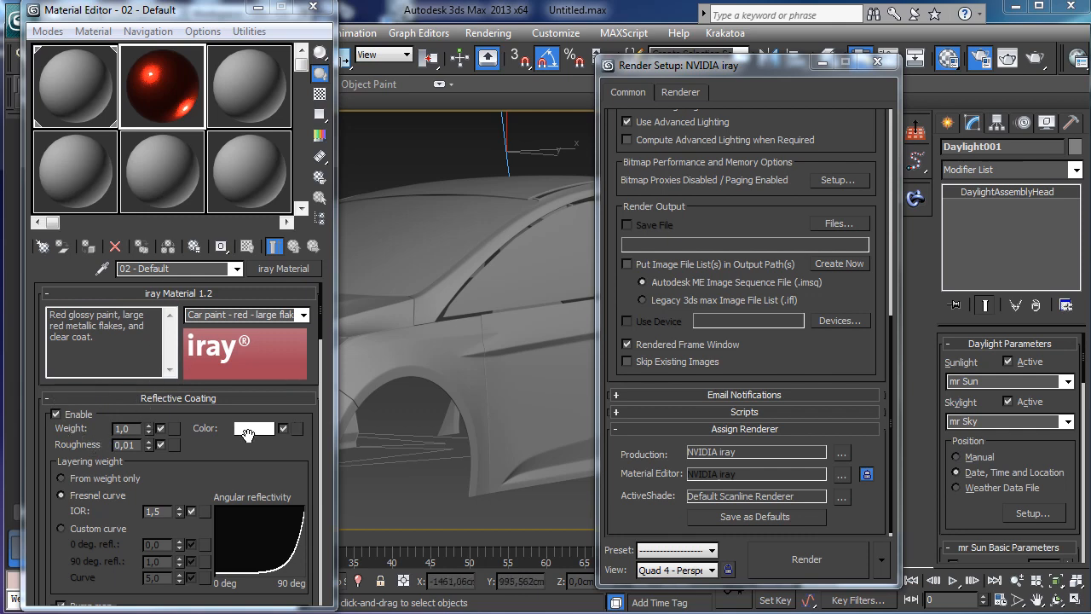
left_click(131, 397)
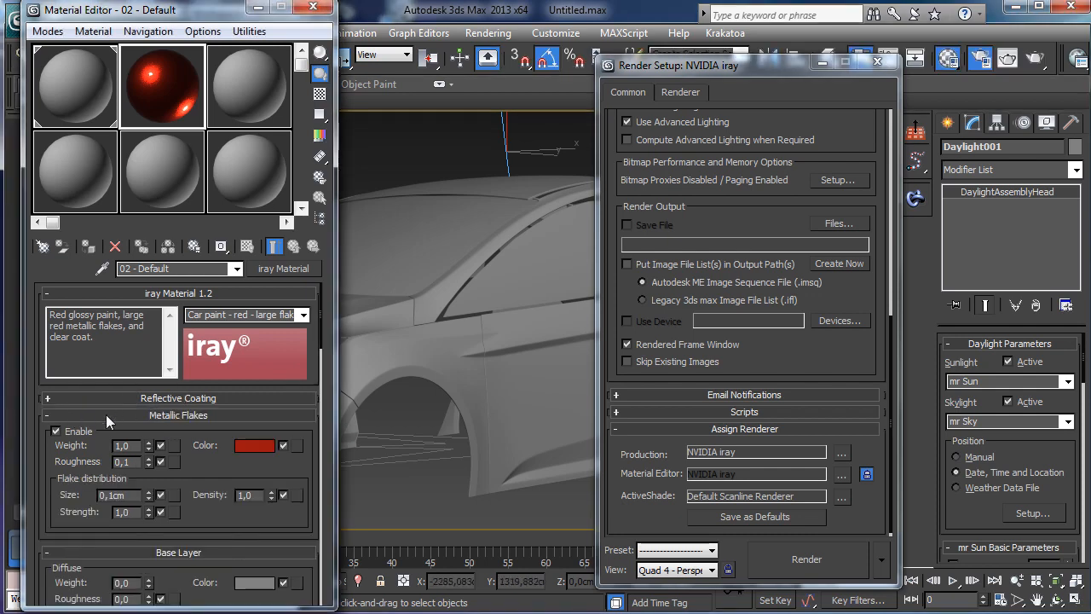
left_click(107, 415)
left_click(92, 433)
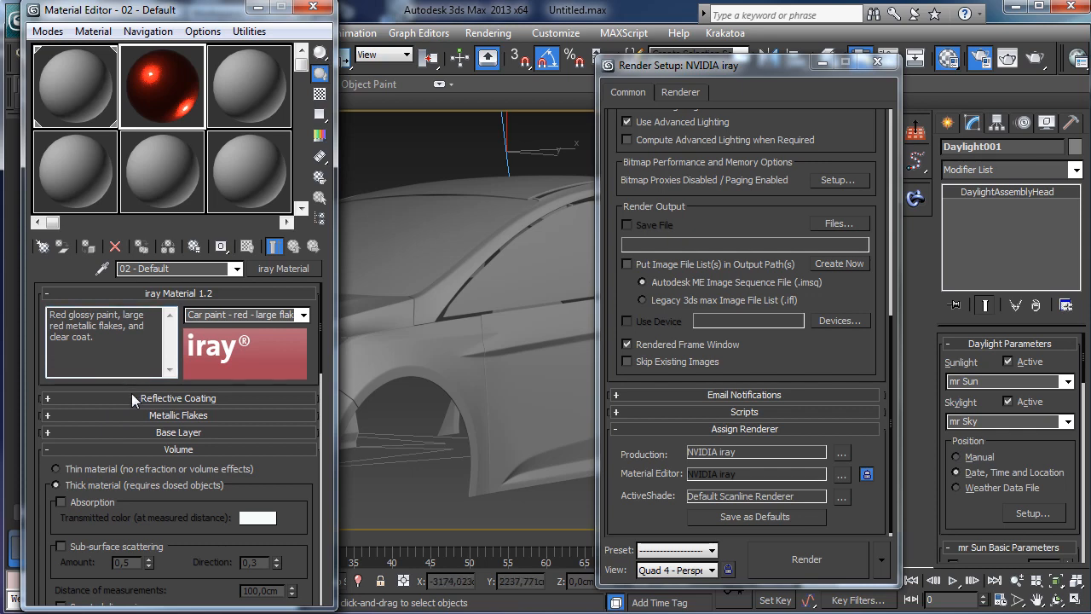
left_click(65, 432)
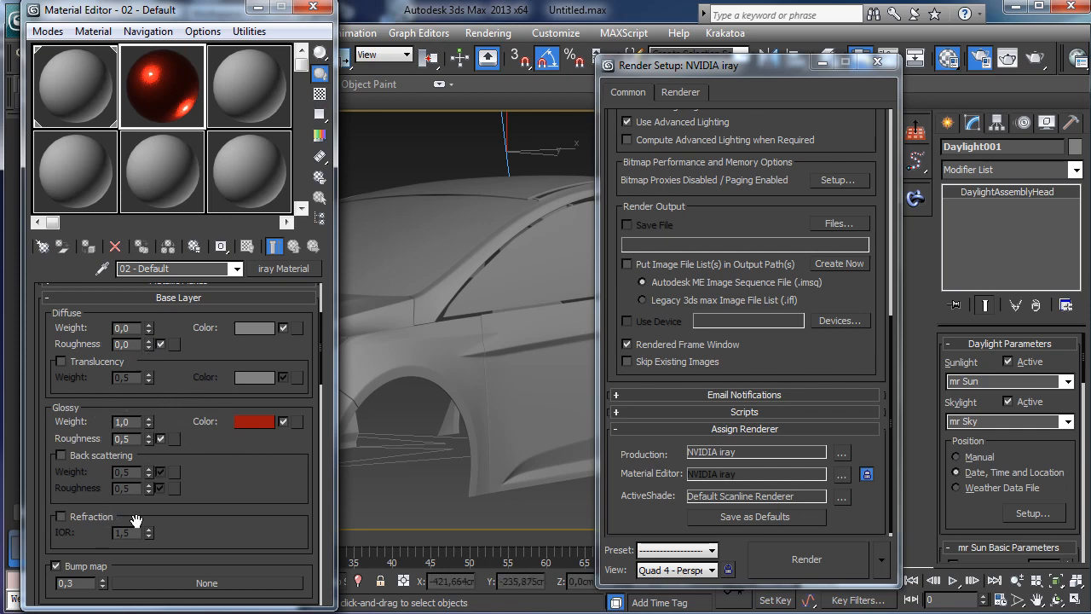
left_click(99, 297)
left_click(145, 316)
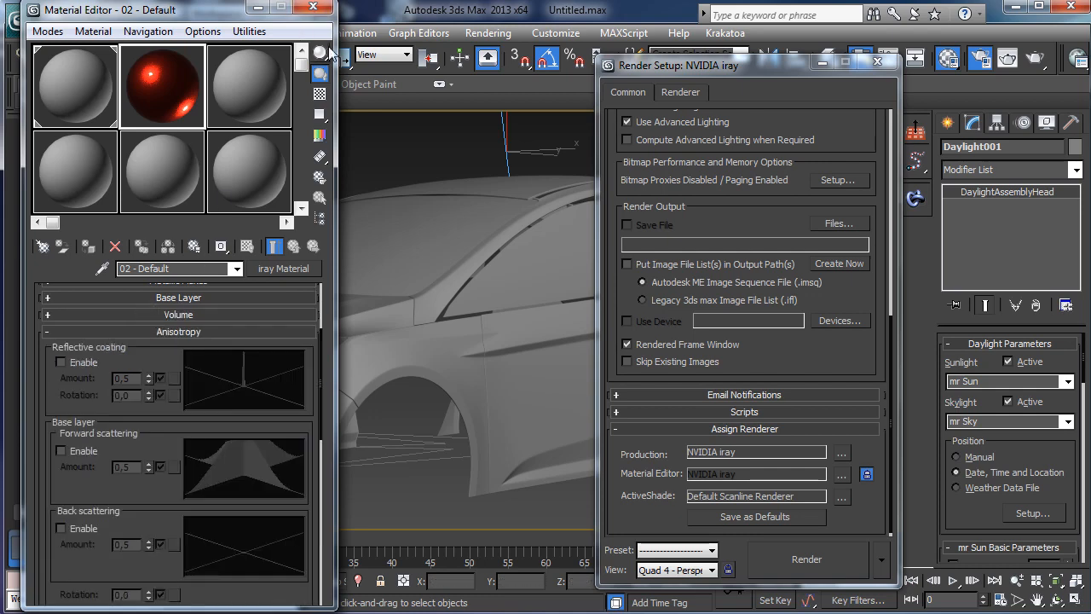
Step: Assign the red car paint material to the car's front fenders, doors, roof body, hood and front bumper
left_click_drag(747, 66, 901, 74)
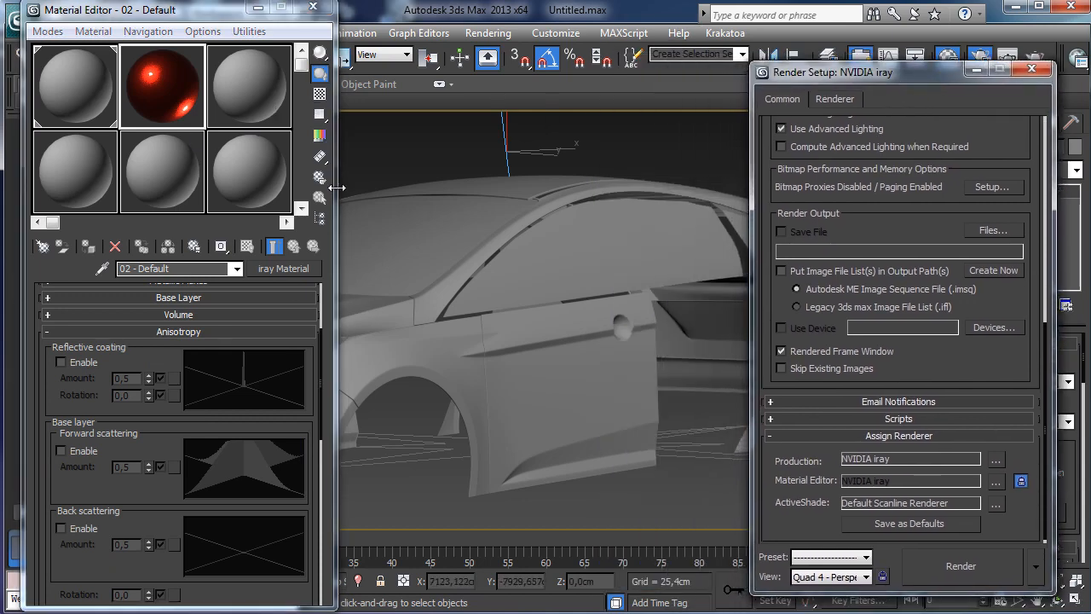
left_click(433, 373)
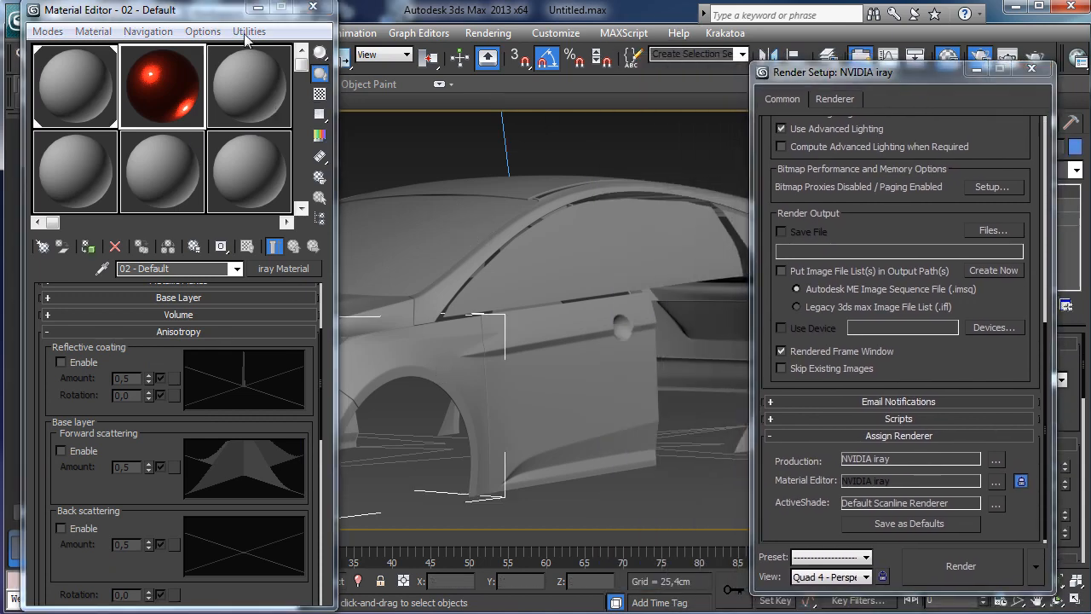
left_click_drag(216, 19, 890, 54)
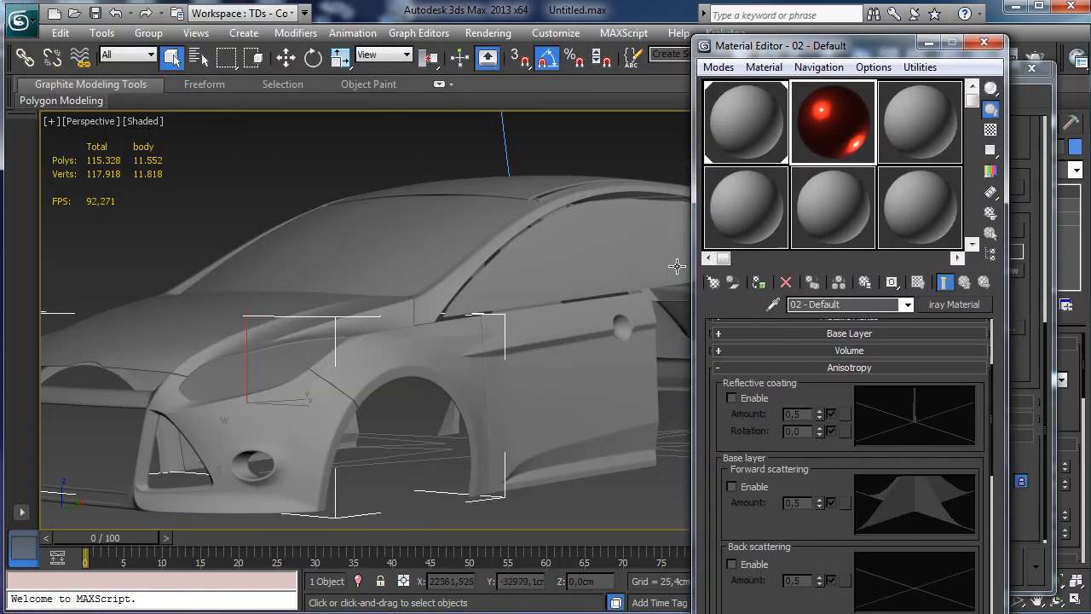
left_click(759, 282)
left_click(559, 356)
left_click(658, 310, "ctrl")
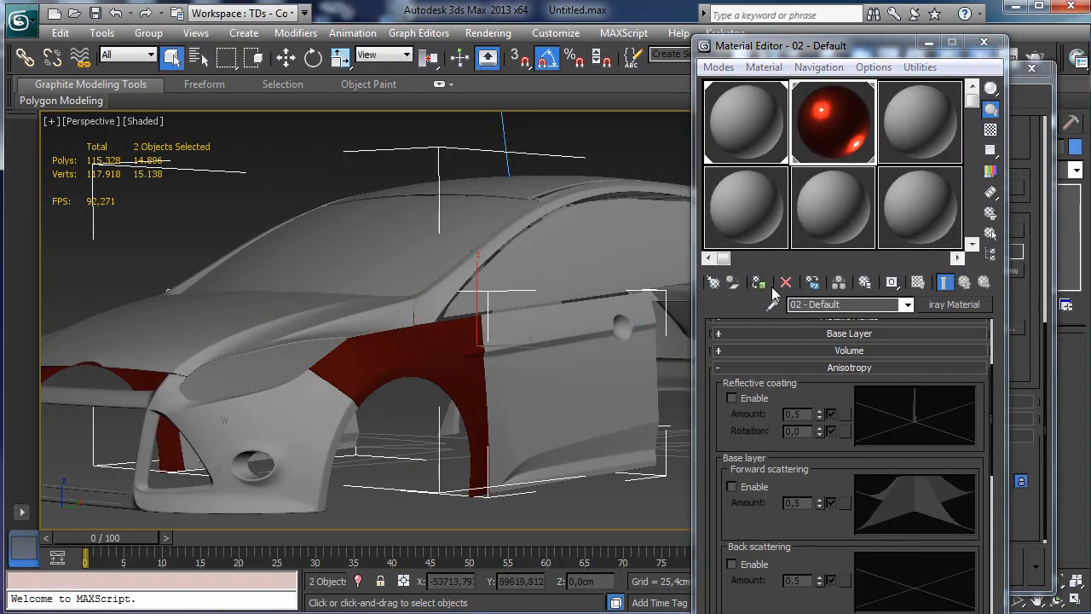
left_click(759, 282)
left_click(180, 317)
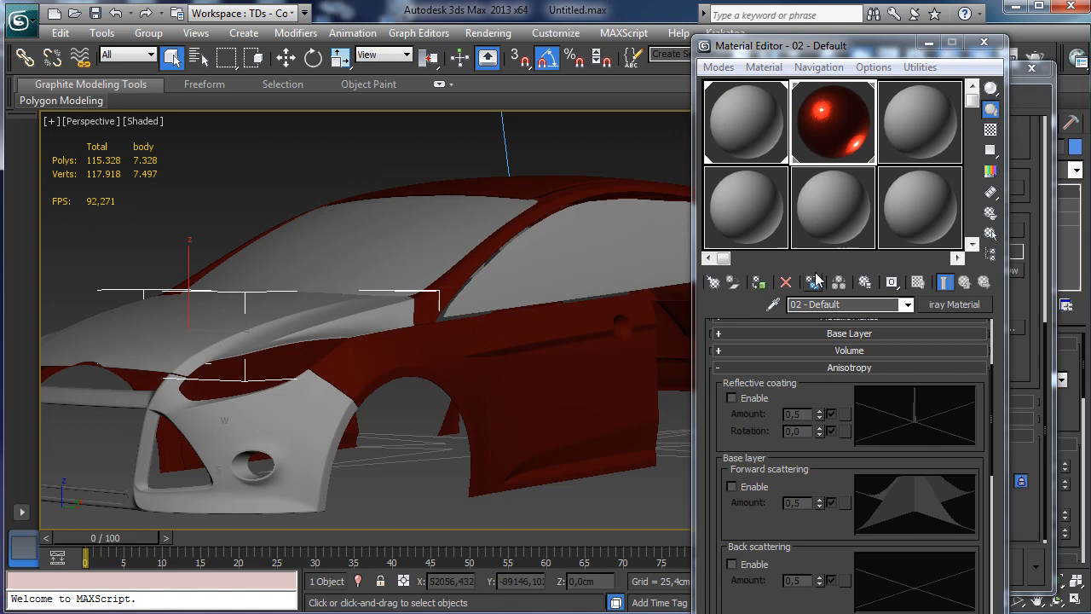
left_click(758, 282)
left_click(332, 405)
left_click(759, 282)
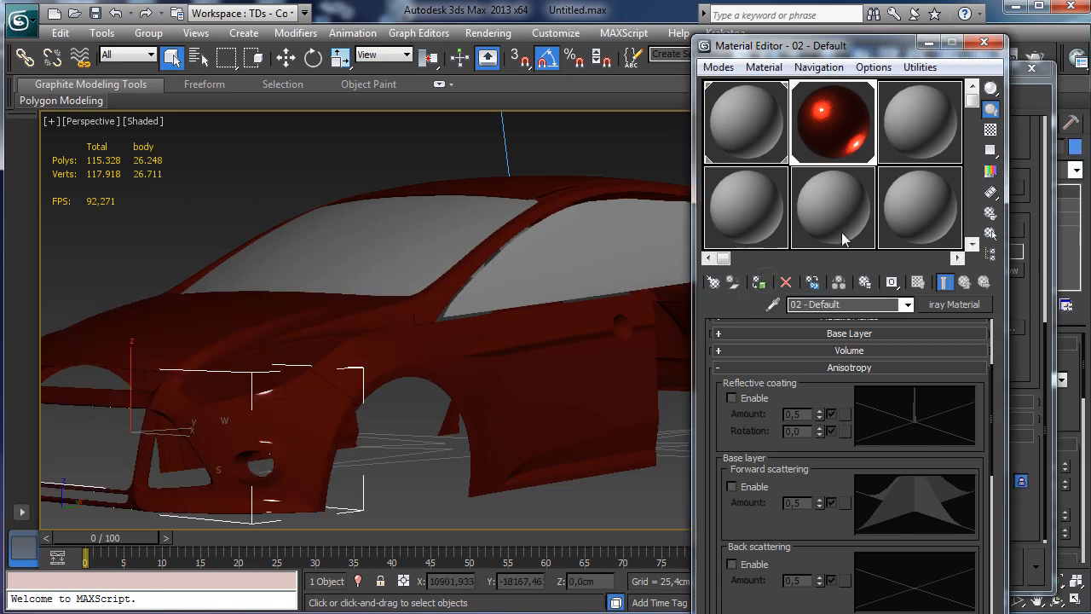
Step: Convert the third material slot to an iray Material and apply the "Glass - solid - clear" template
left_click_drag(865, 50, 952, 83)
left_click(1031, 68)
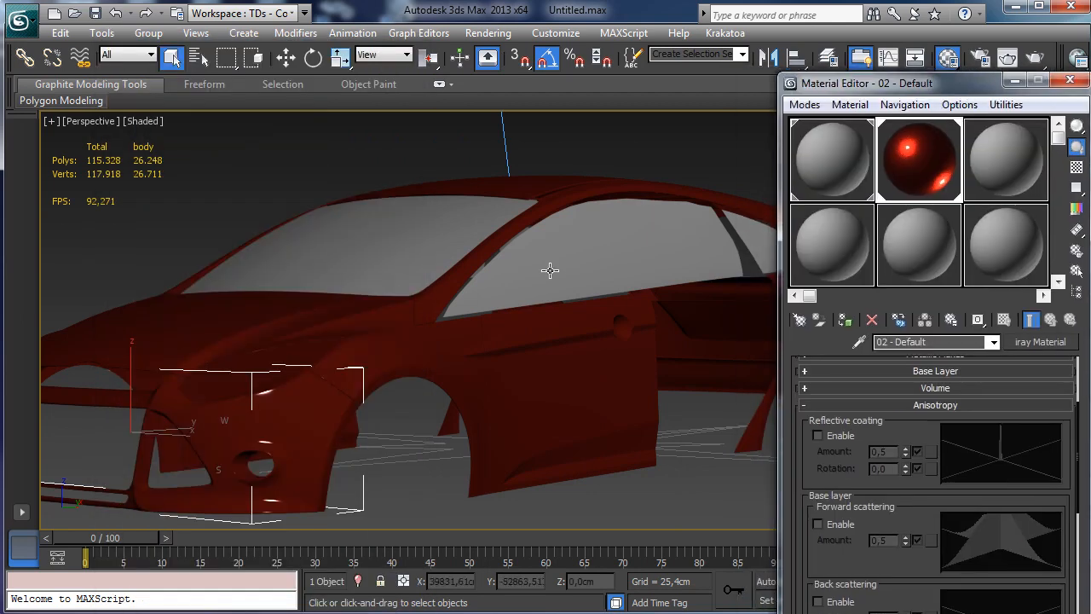
left_click(548, 201)
left_click(1003, 180)
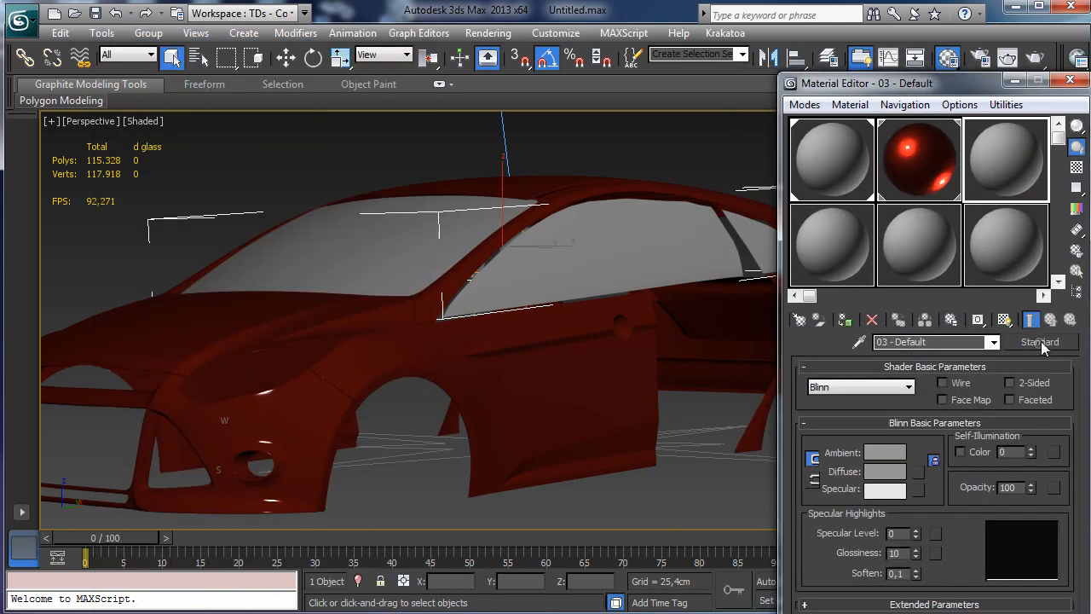
left_click(1042, 342)
double_click(281, 315)
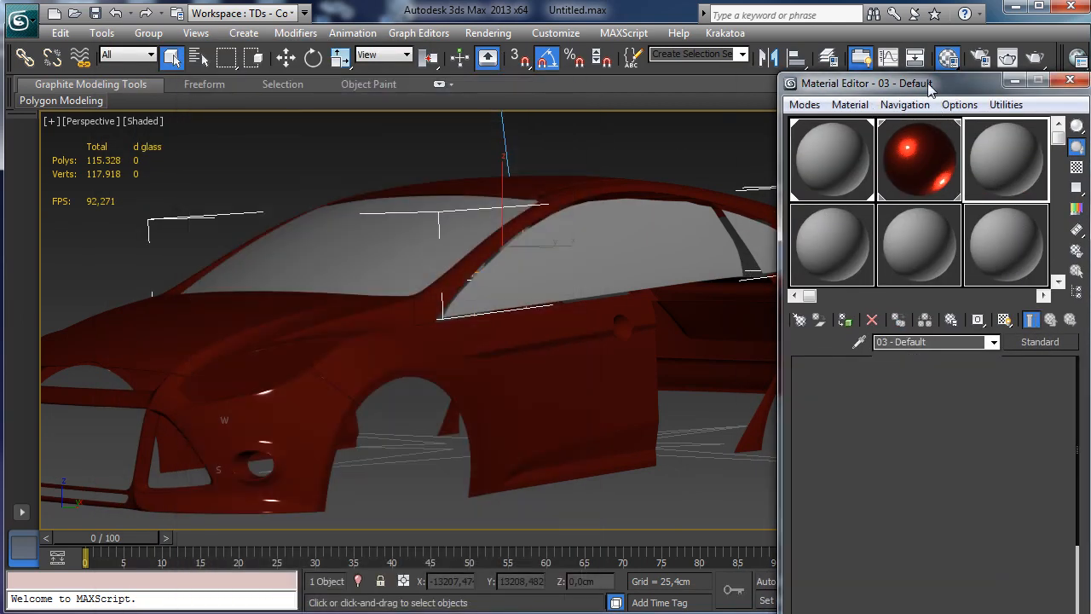
left_click_drag(930, 86, 825, 33)
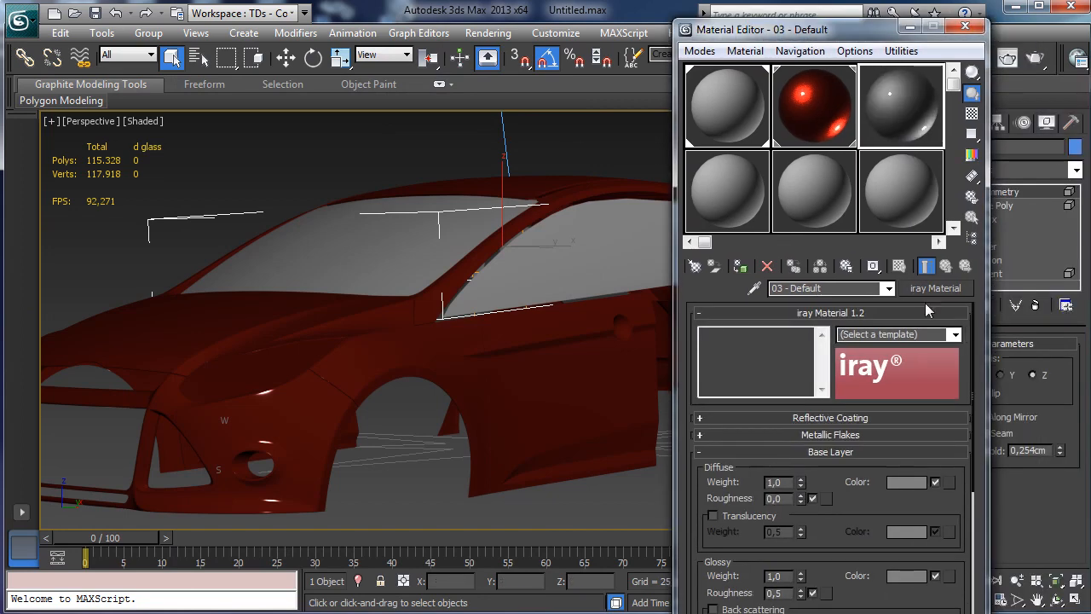
left_click(957, 335)
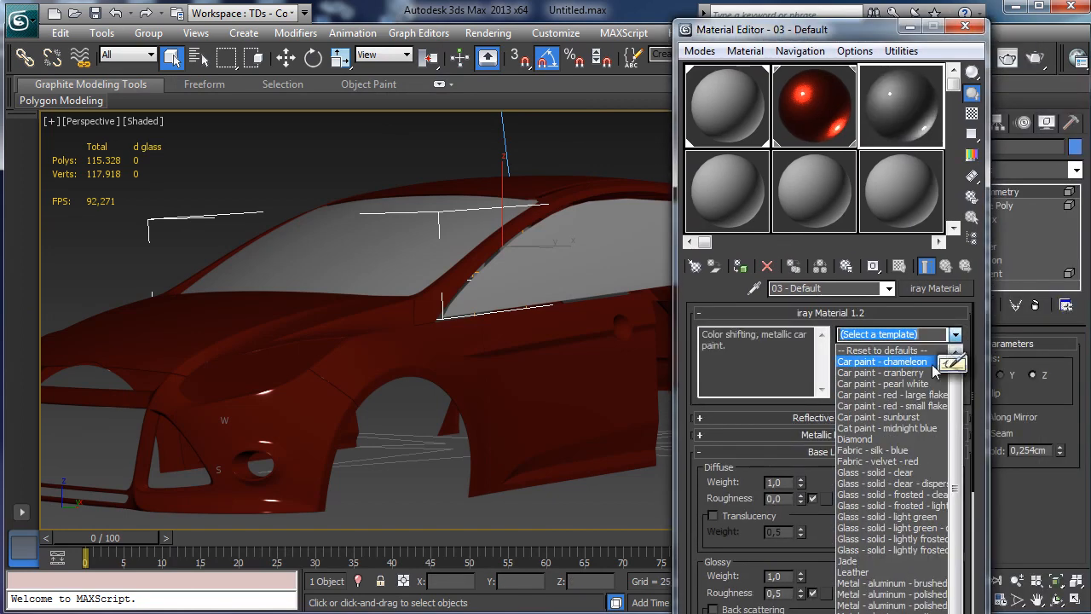
left_click(913, 473)
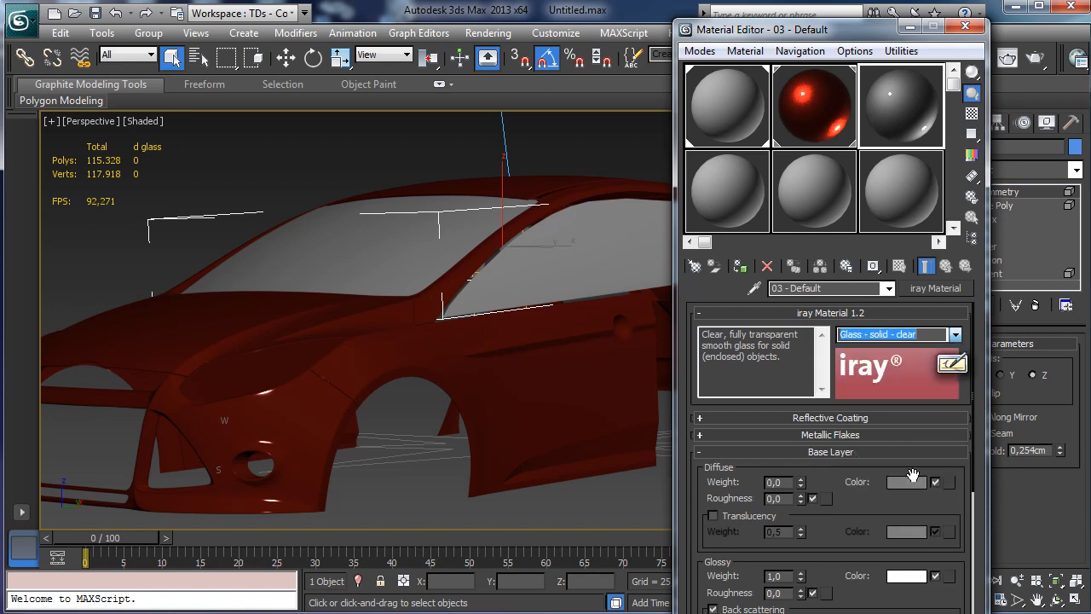
Step: Assign the clear glass material to the side windows and the windshield, and close the Material Editor
left_click(740, 266)
left_click(404, 239)
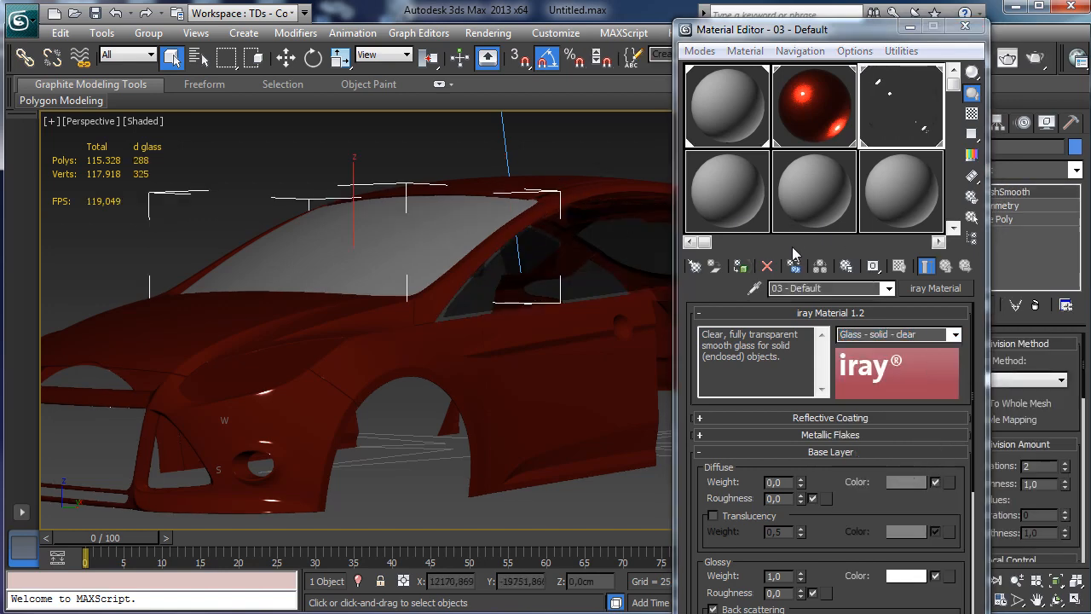
left_click(740, 266)
left_click(972, 31)
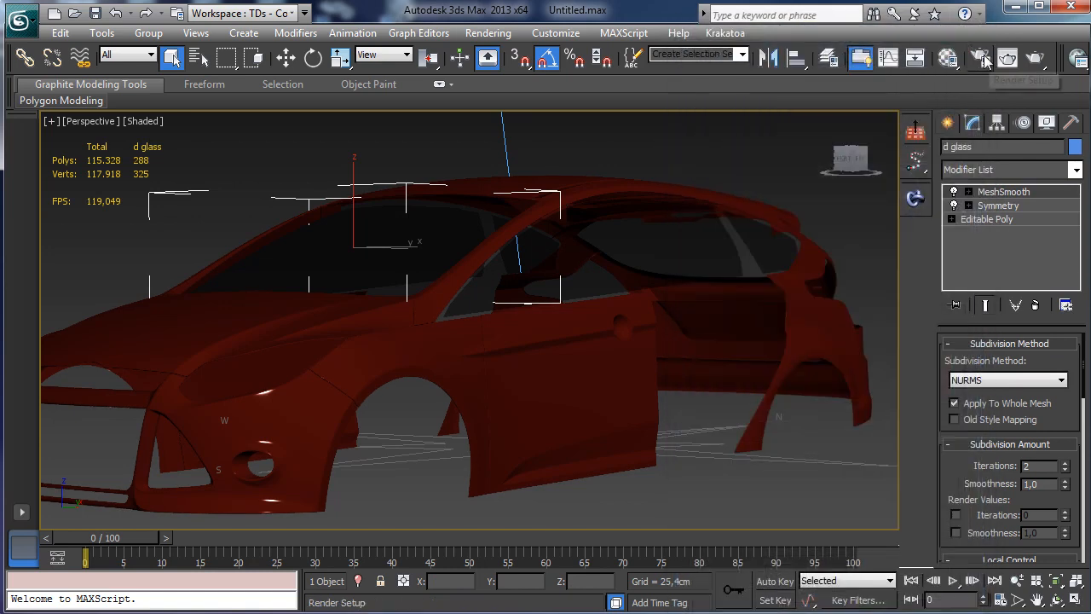
Step: Unlock the image aspect in Render Setup and set the output size to 900 by 400
key("F10")
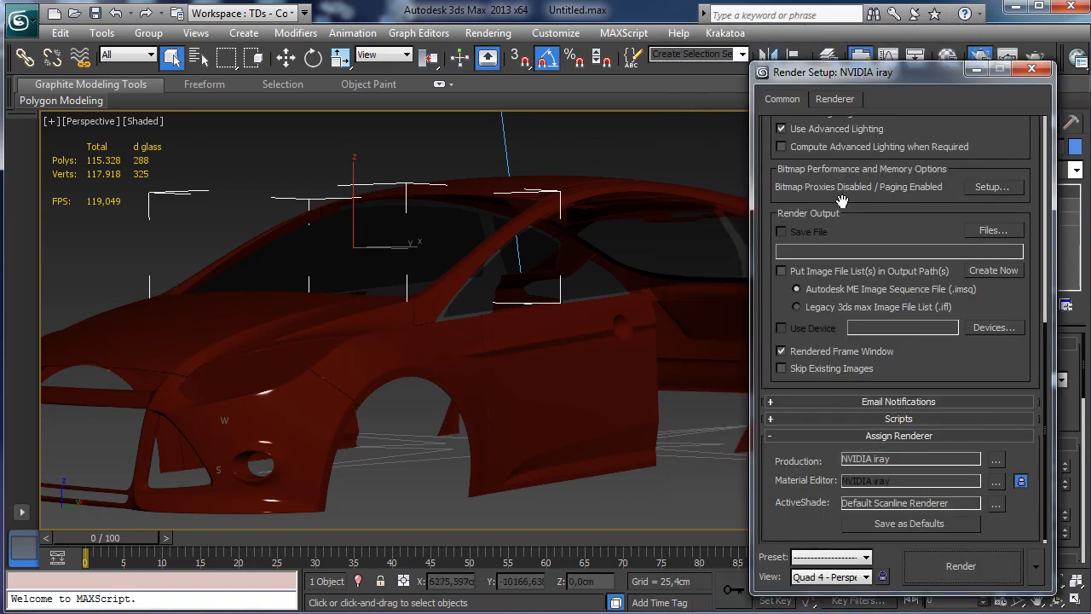
scroll(980, 127, "up", 5)
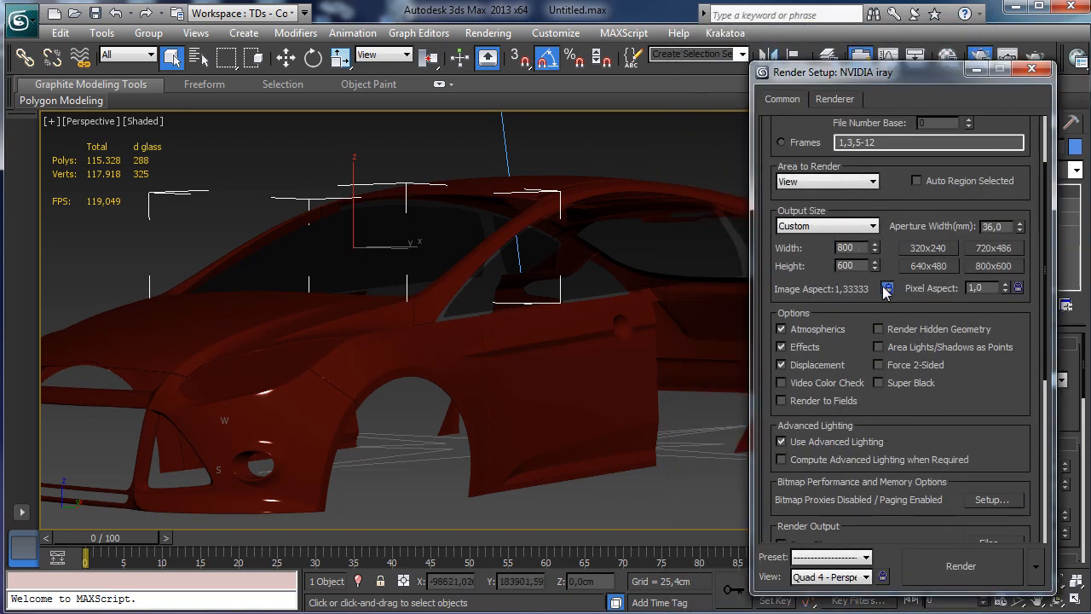
left_click(887, 288)
double_click(846, 247)
type("9")
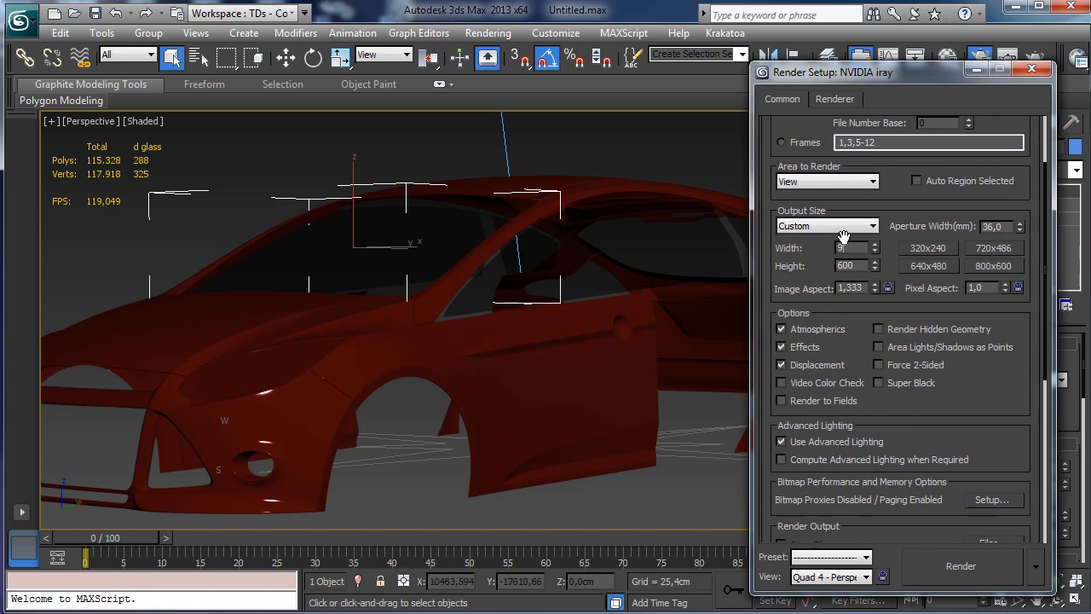
type("00")
double_click(846, 265)
type("400")
key("Return")
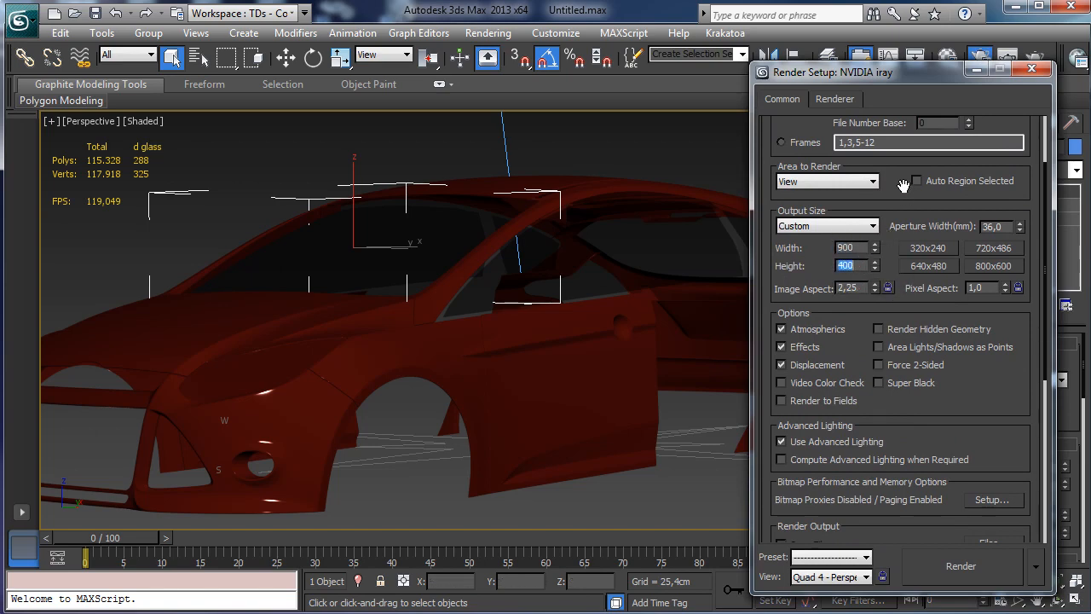
Step: Render the perspective view with NVIDIA iray, inspect the car in the rendered frame window, and minimize that window
scroll(903, 186, "up", 3)
left_click(951, 571)
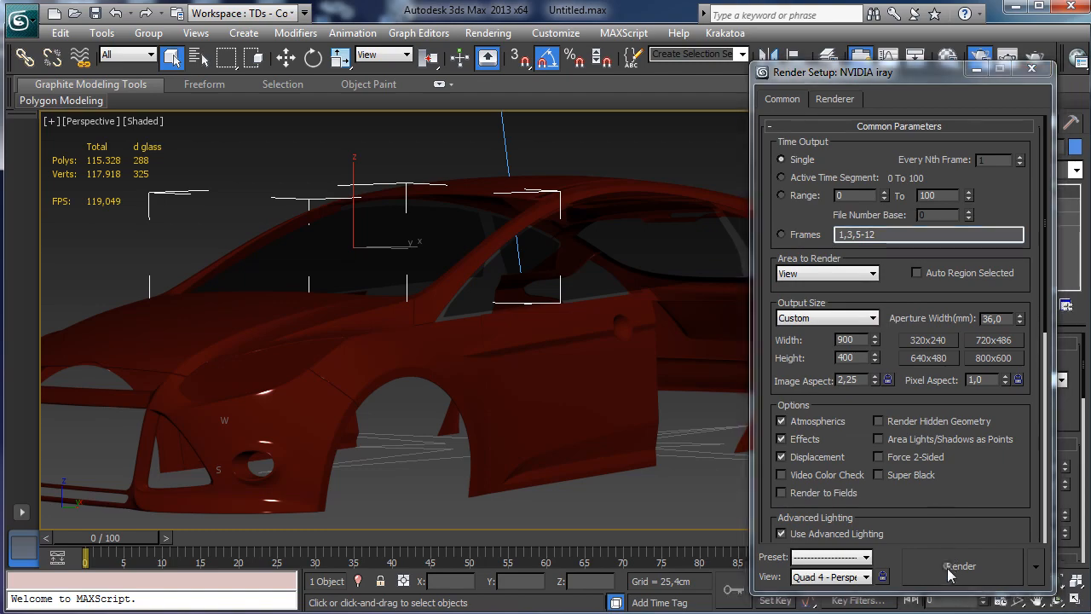
left_click_drag(878, 558, 853, 254)
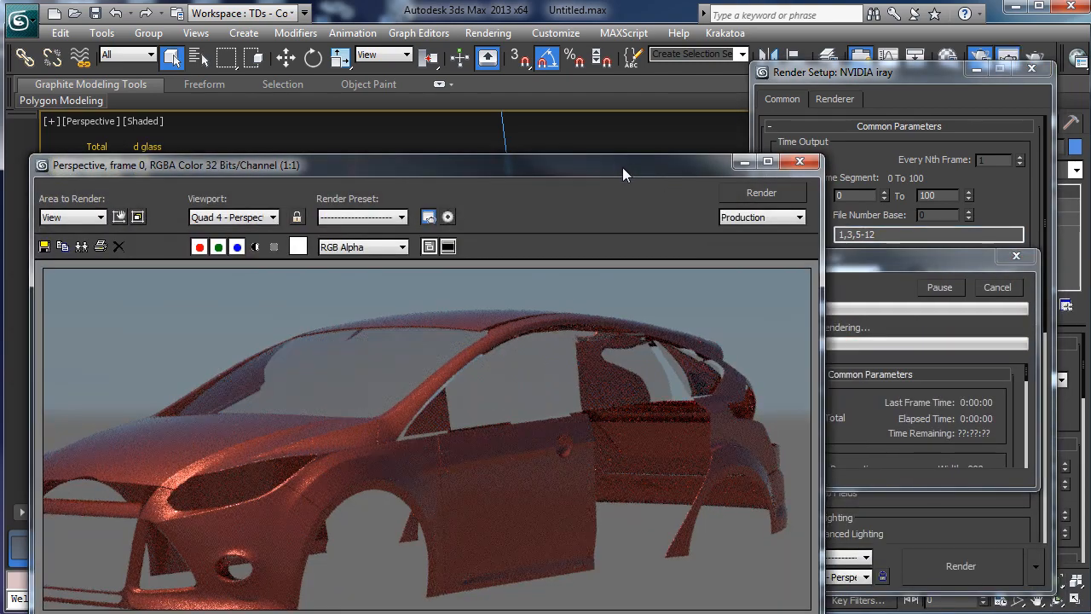
left_click_drag(624, 168, 644, 110)
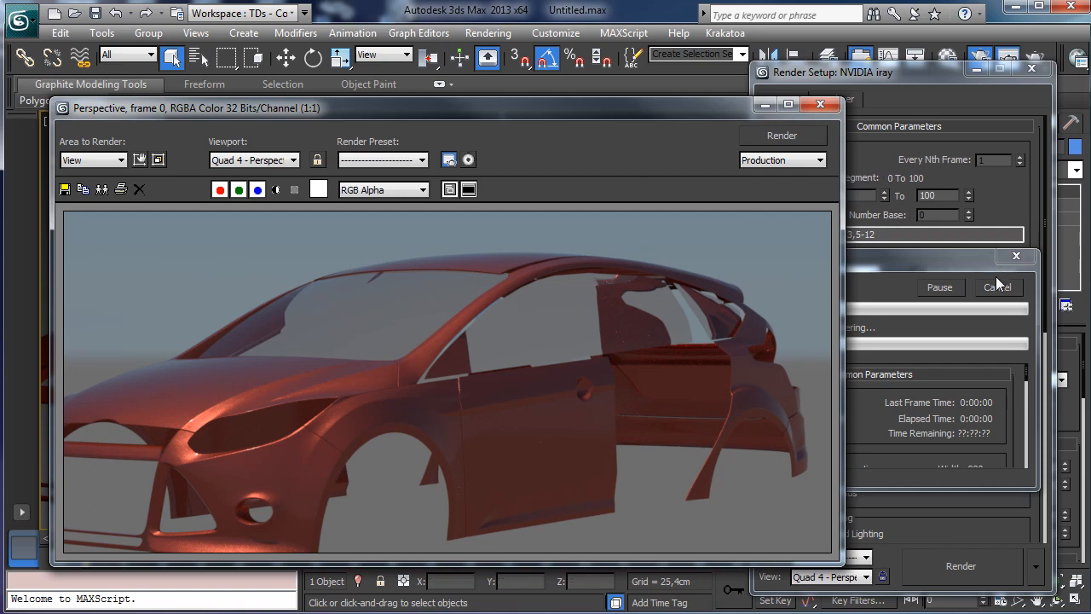
left_click(766, 105)
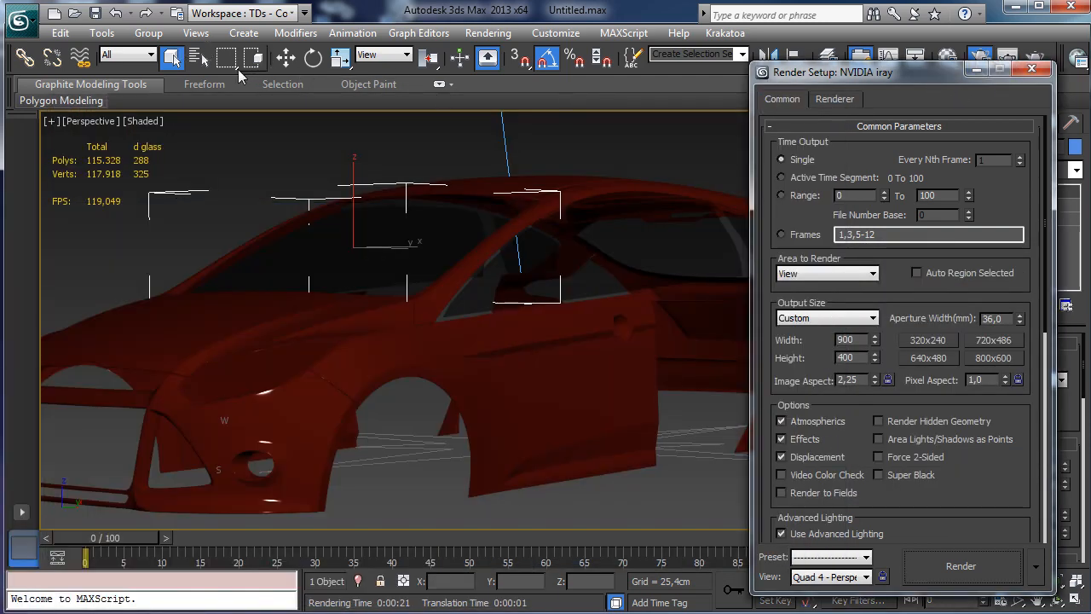
Step: Select Daylight001 from the scene list, minimize Render Setup, and set the daylight's time to 9 hours
left_click(198, 57)
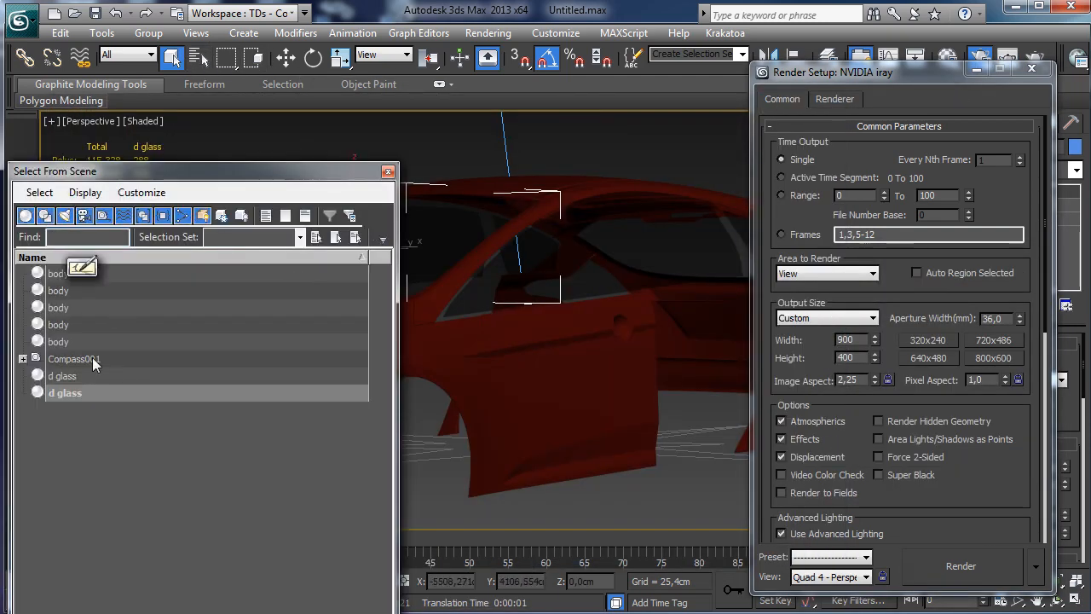
left_click(23, 359)
double_click(64, 409)
left_click(516, 245)
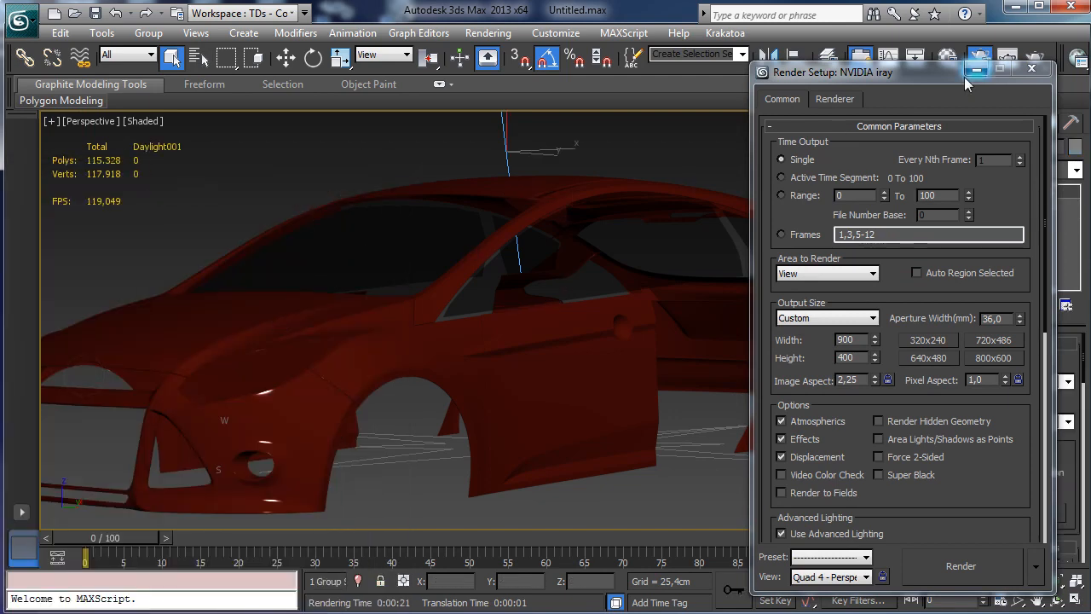
left_click(977, 69)
scroll(1029, 449, "down", 3)
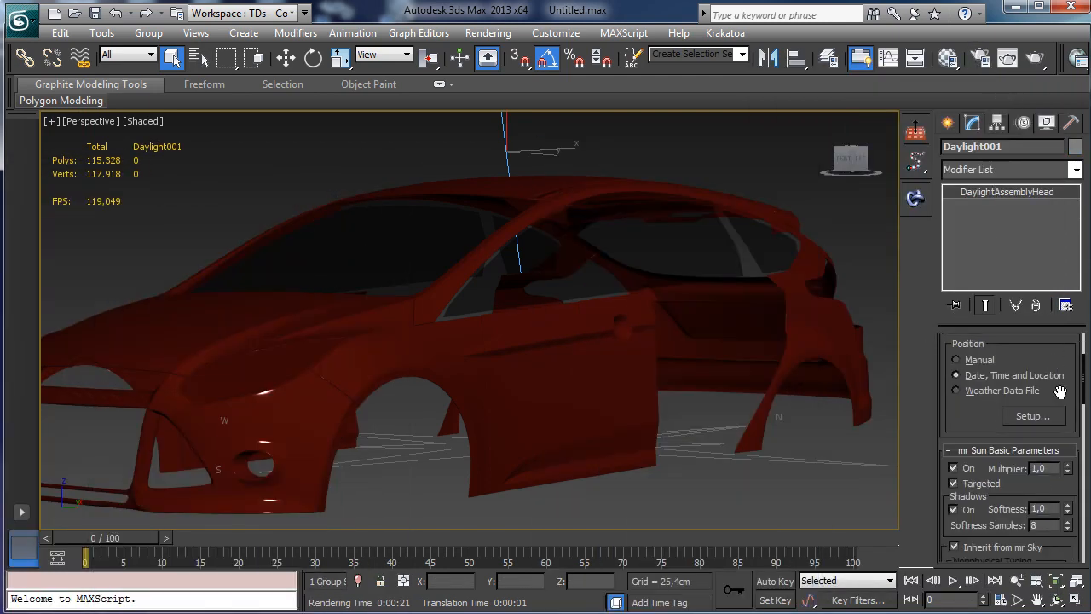
left_click(1010, 417)
left_click_drag(984, 383, 984, 387)
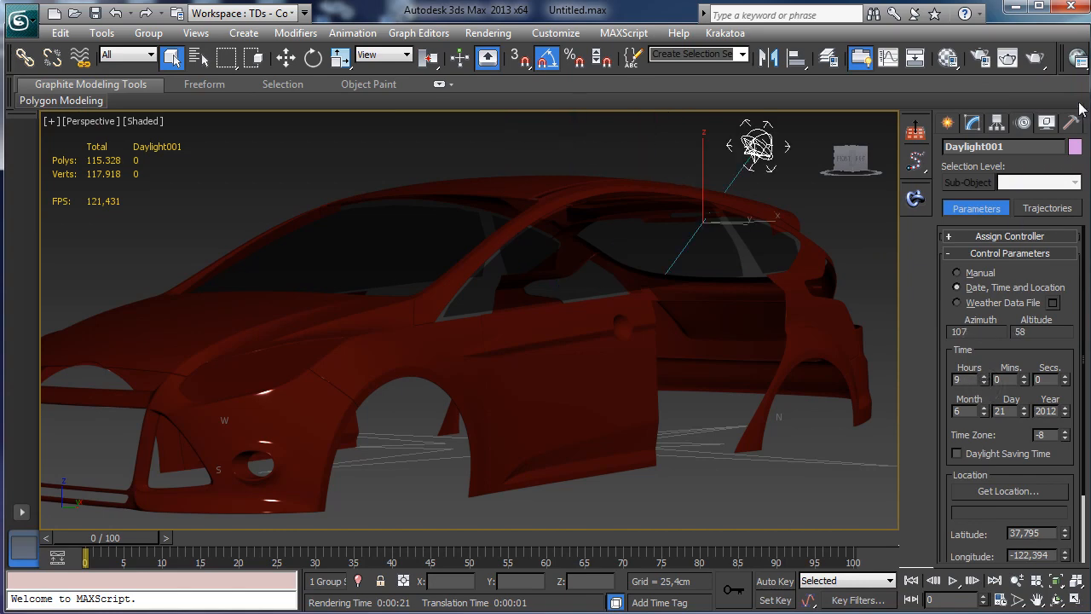
Step: Render the perspective view of the car under the changed daylight and minimize the rendered frame window
left_click(1035, 57)
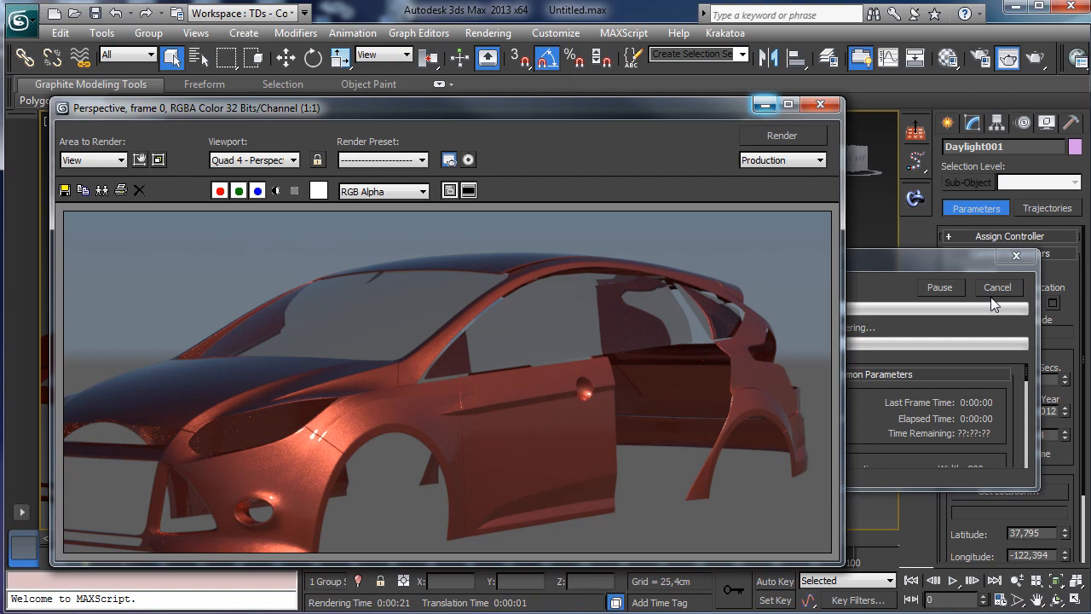
left_click(766, 105)
Step: Apply the "Car paint - pearl white" template to the car body's iray material and render the view
left_click(947, 57)
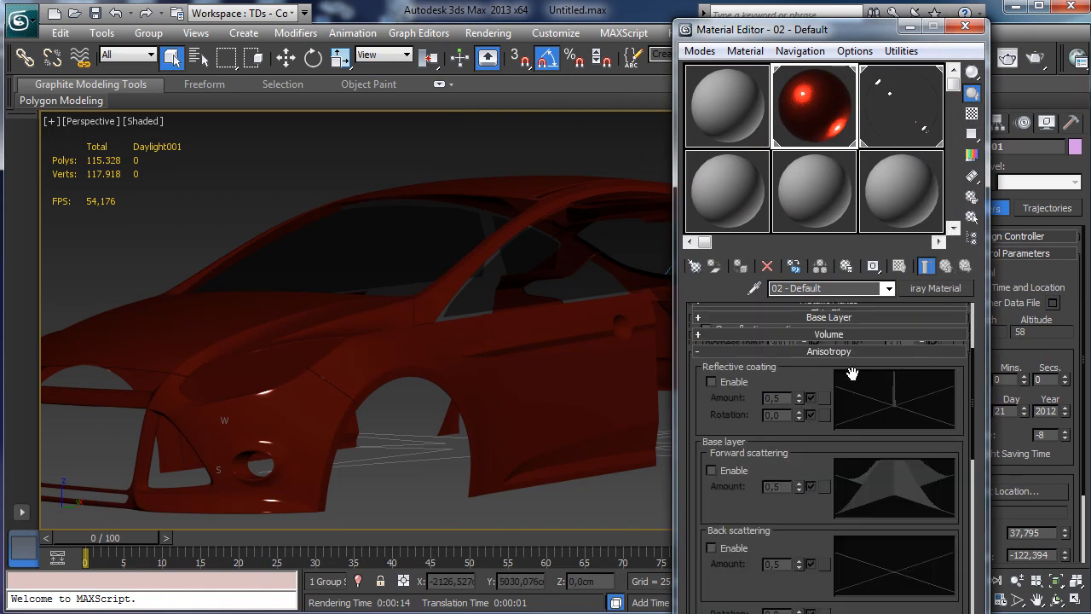
left_click(955, 334)
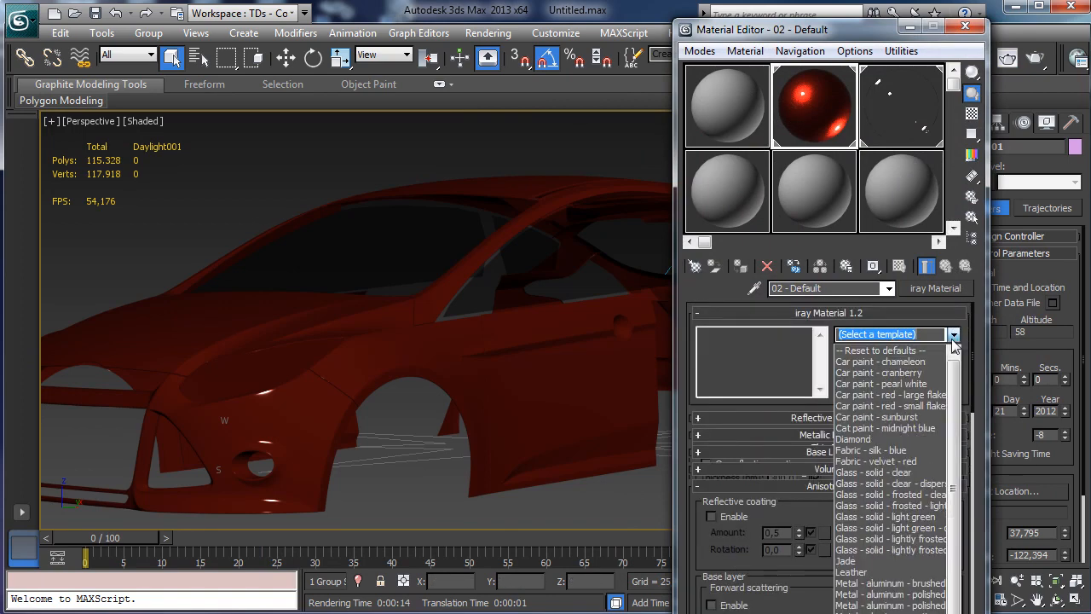
left_click(893, 386)
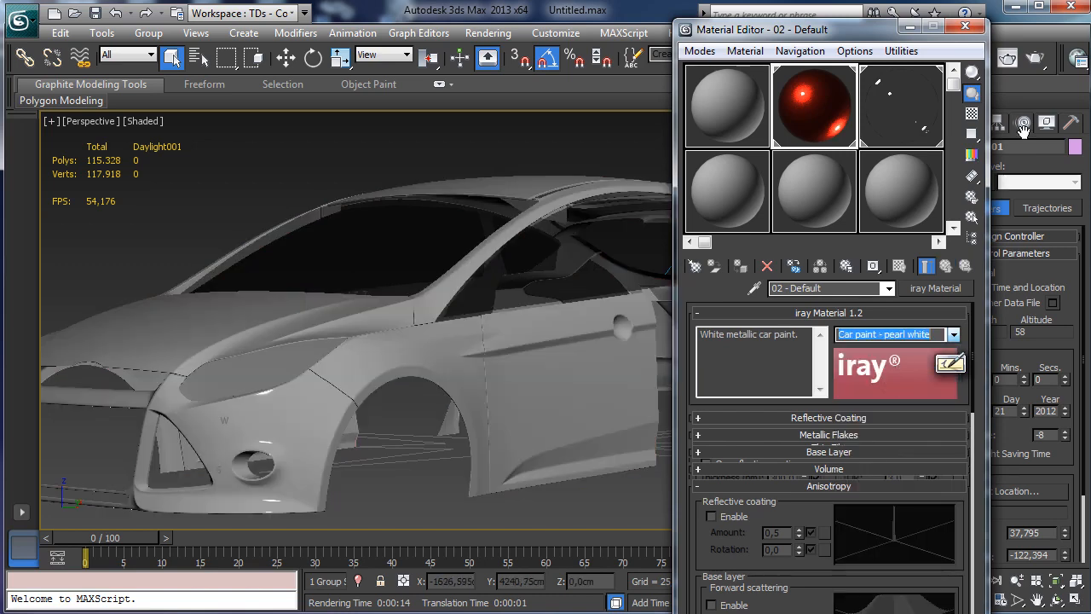
left_click(1047, 64)
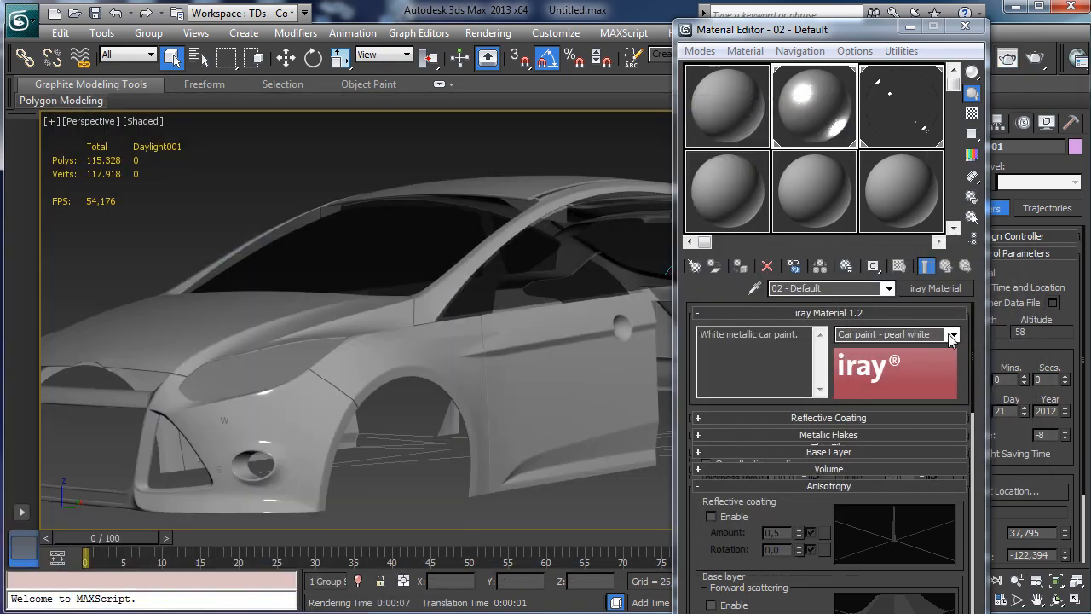
Step: Switch the car body's material to the midnight blue car paint template, render the view, and end the render after inspecting it
left_click(952, 335)
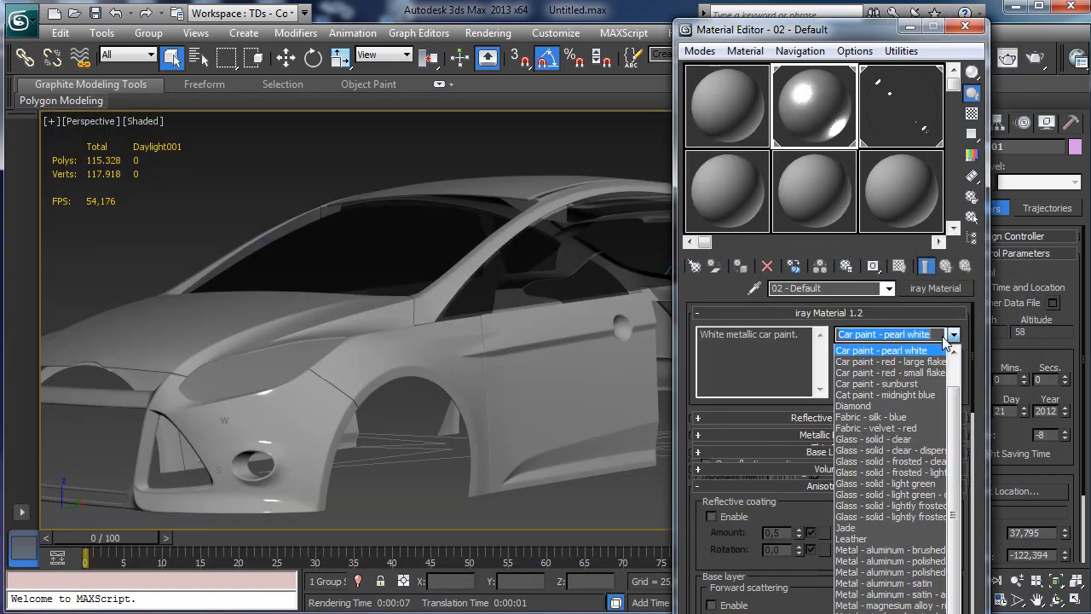
left_click(887, 395)
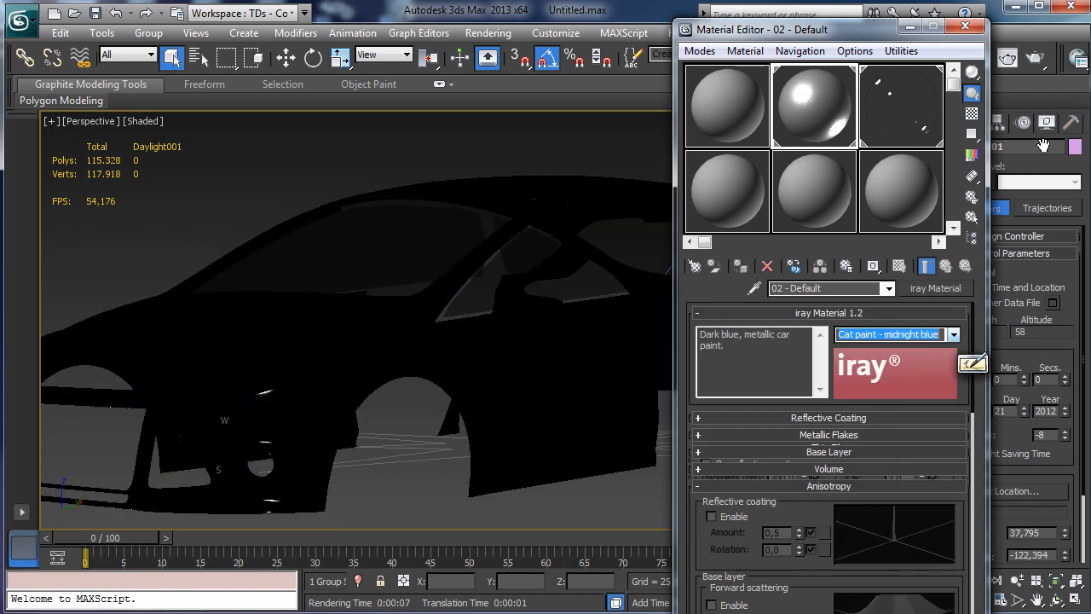
left_click(1036, 58)
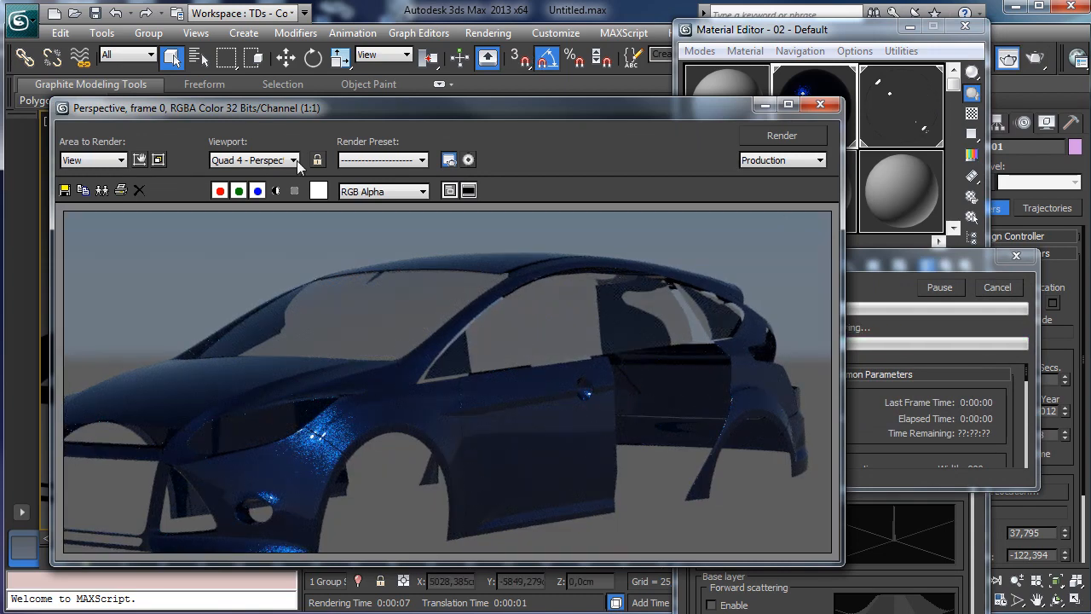
left_click(997, 287)
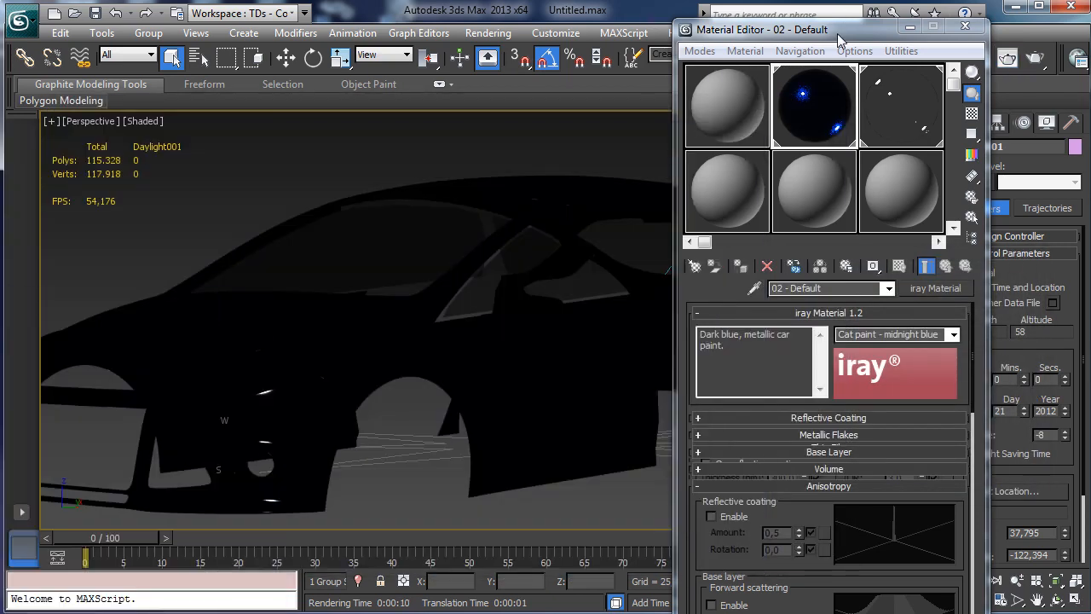
left_click_drag(840, 40, 871, 31)
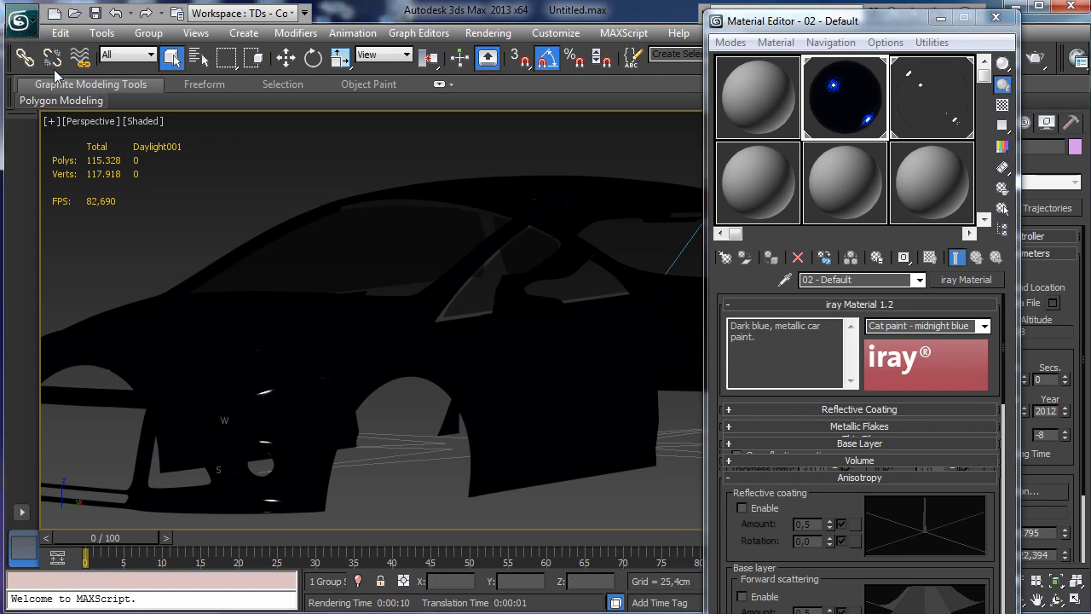
Step: Open the scene 3dsmax_rendering_Photoreal_beer_bottle_Part_2.max and minimize its reference image window
left_click(19, 19)
left_click(78, 100)
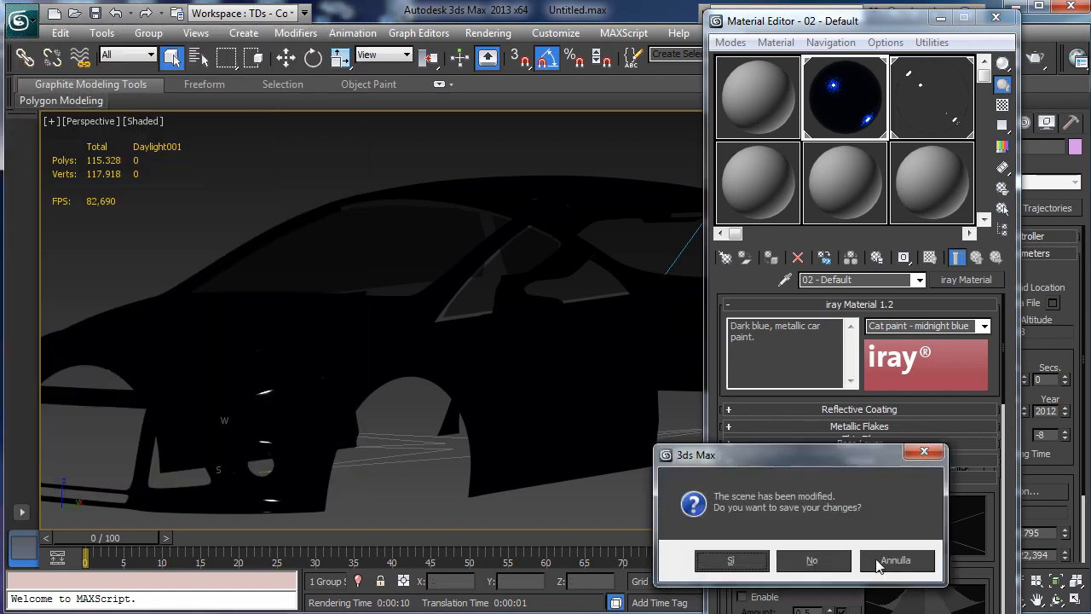
left_click(876, 562)
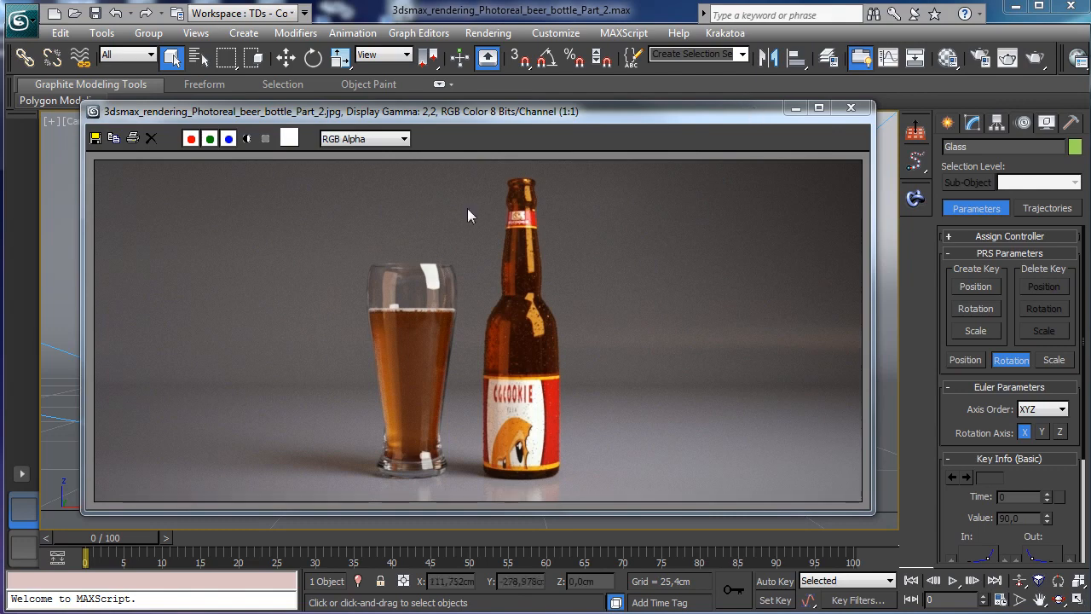
left_click(794, 109)
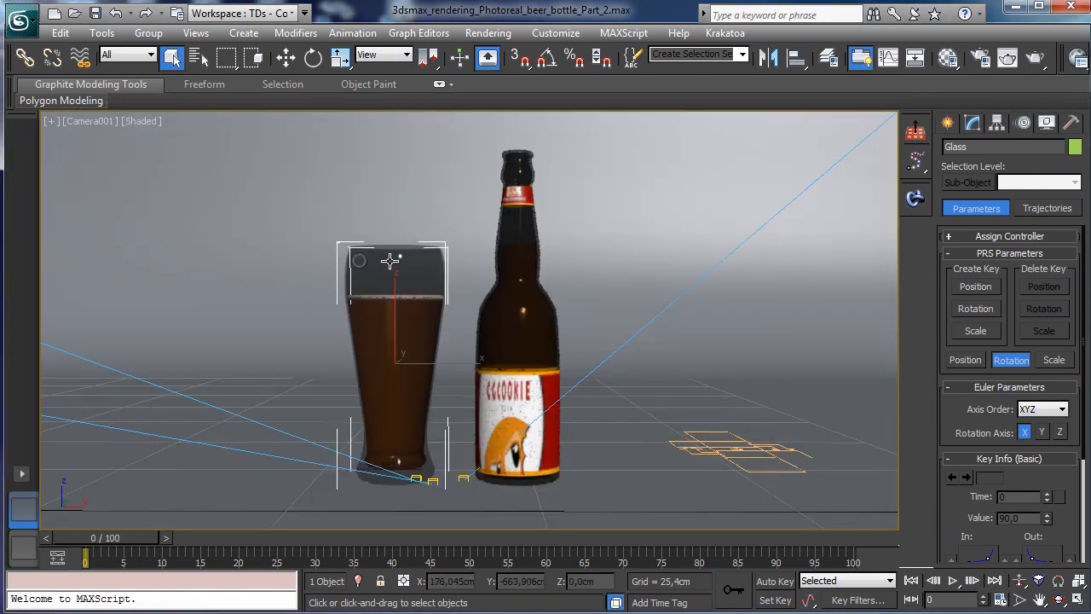
Step: Open the Material Editor and sample the beer glass's material into the unused 13 - Default slot
left_click(948, 57)
left_click(844, 134)
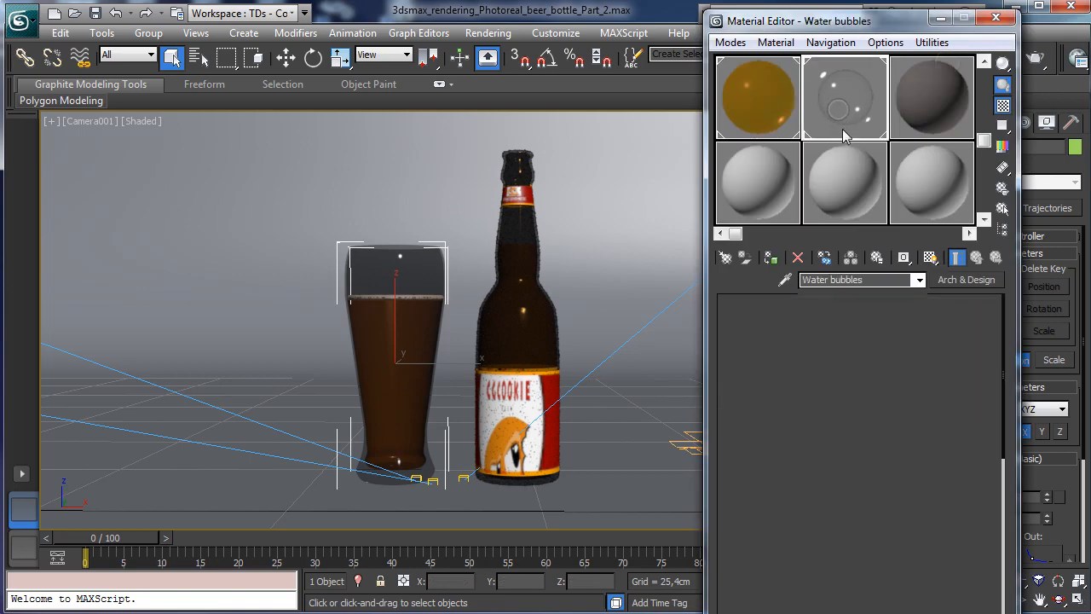
left_click(932, 106)
left_click(732, 117)
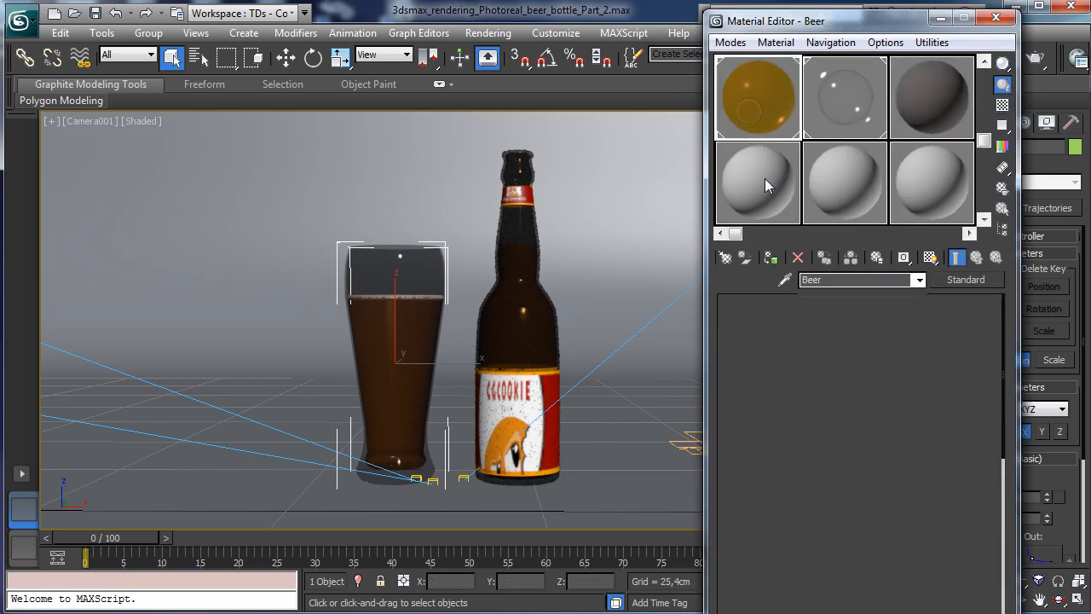
left_click(761, 196)
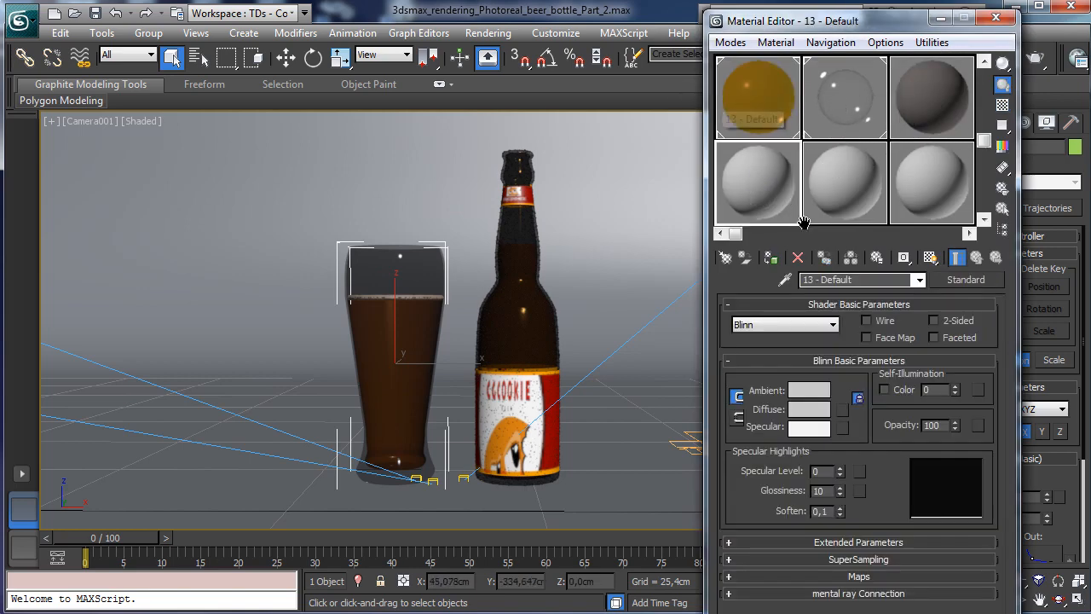
left_click(784, 280)
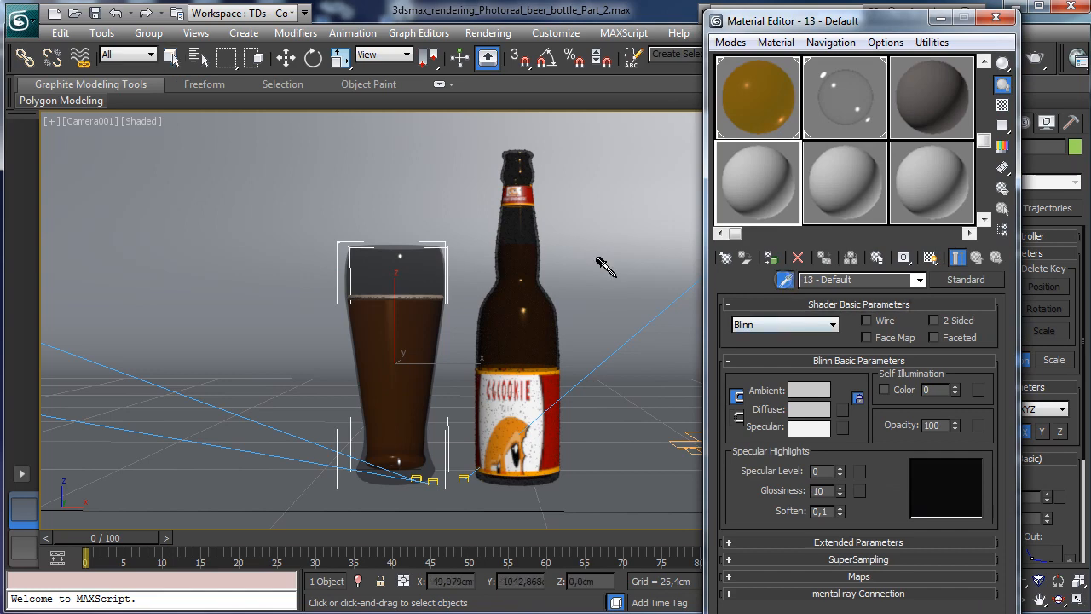
left_click(341, 249)
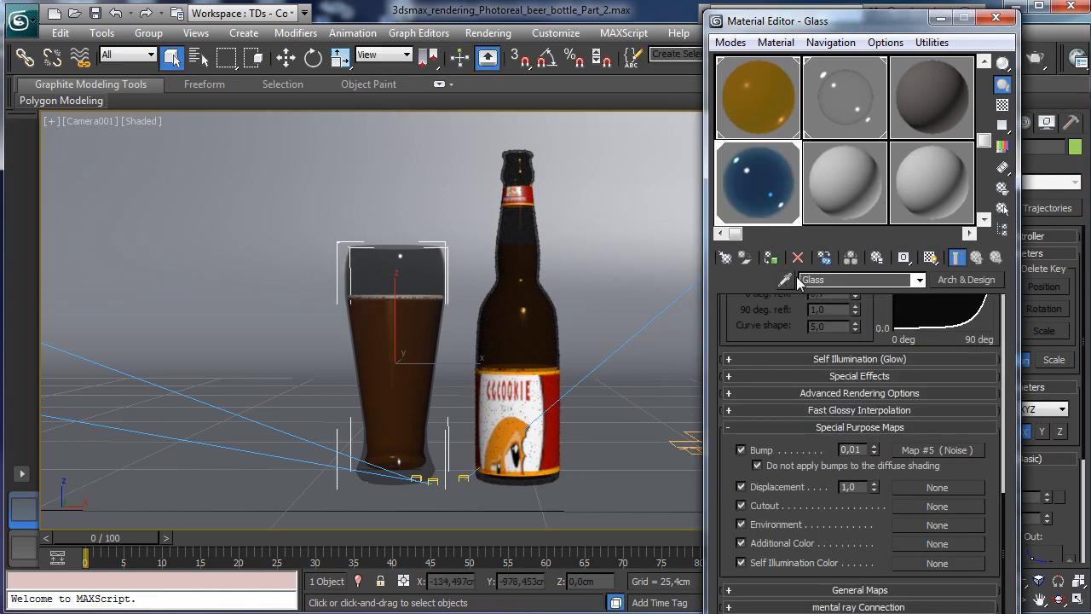
Step: Convert the Glass material to an iray Material with the "Glass - solid - clear" template, and minimize the Material Editor
left_click(968, 280)
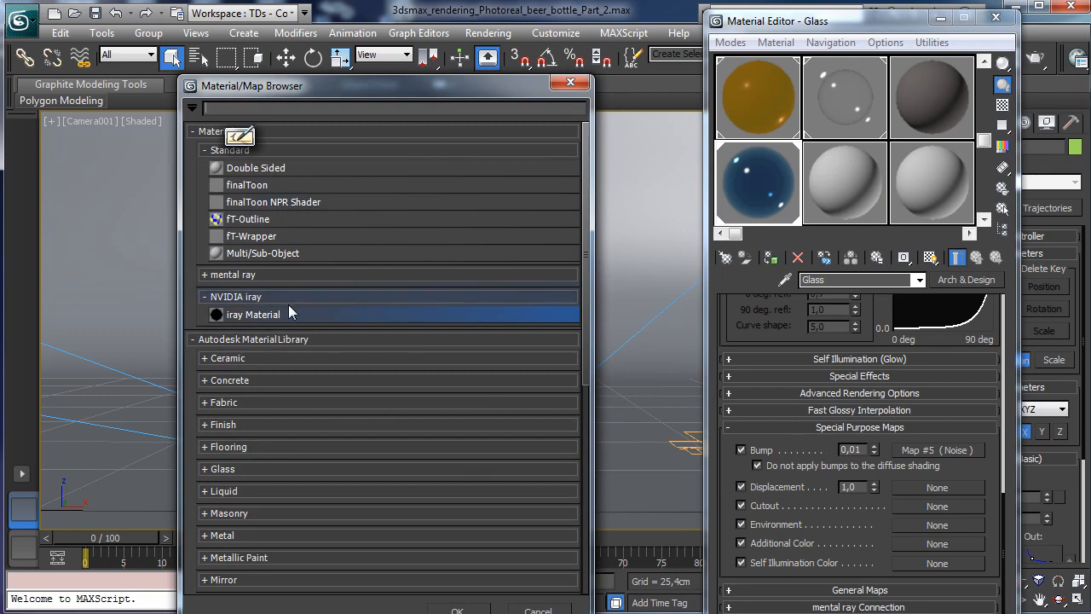
double_click(289, 309)
left_click(986, 328)
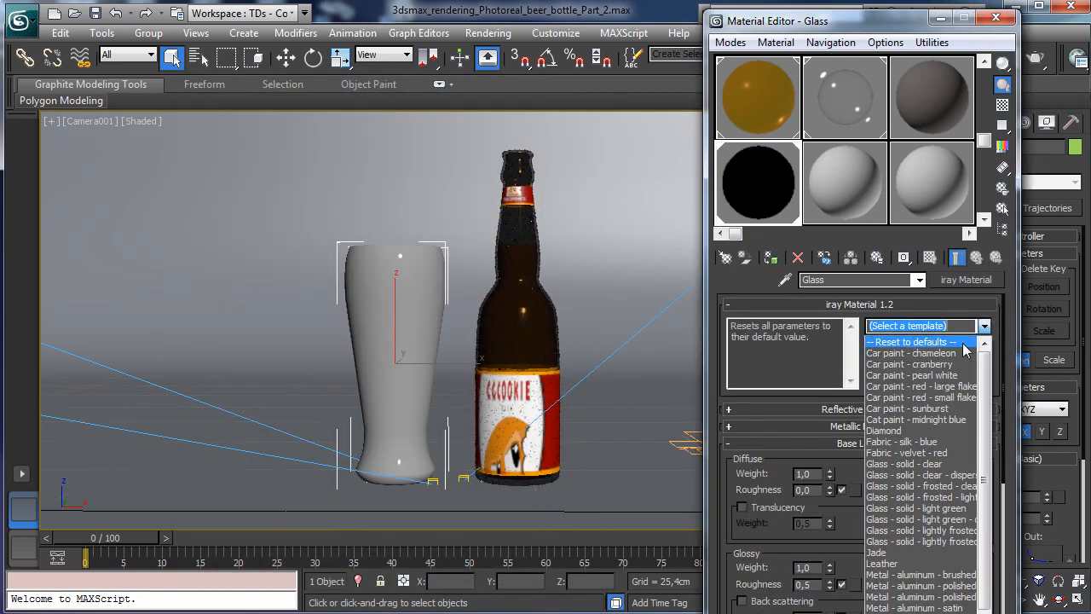
left_click(962, 464)
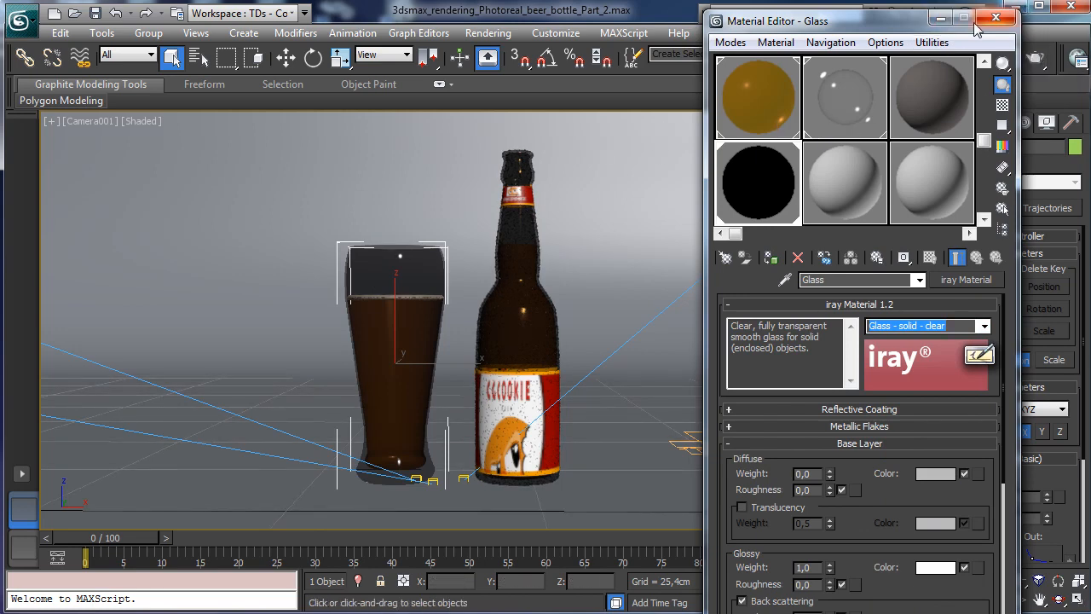
left_click(940, 17)
Step: Open Render Setup and set the output width to 900 with the image aspect locked
left_click(980, 58)
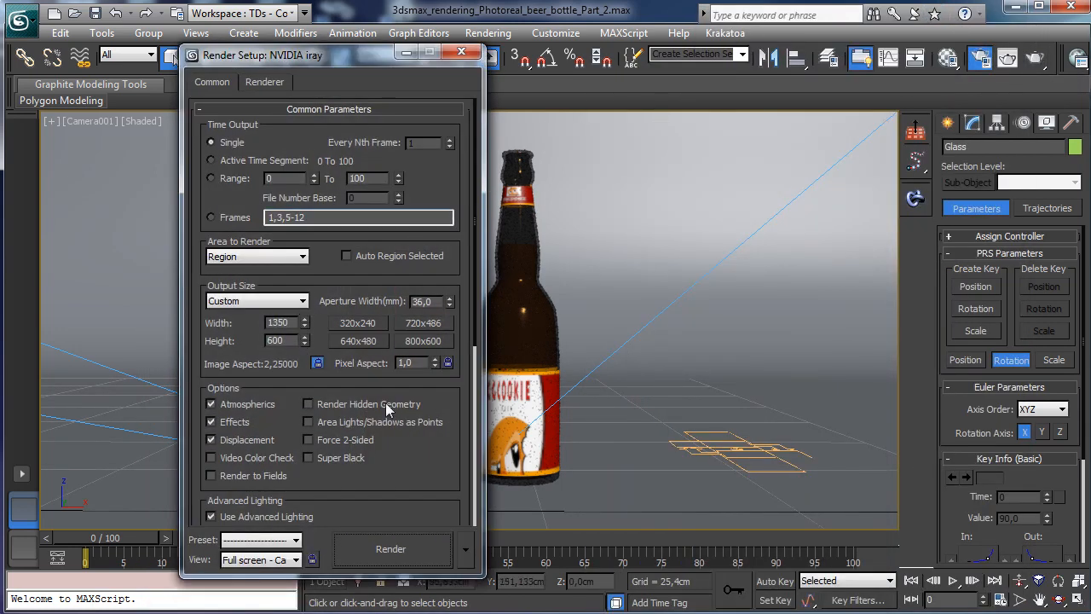
double_click(281, 322)
type("900")
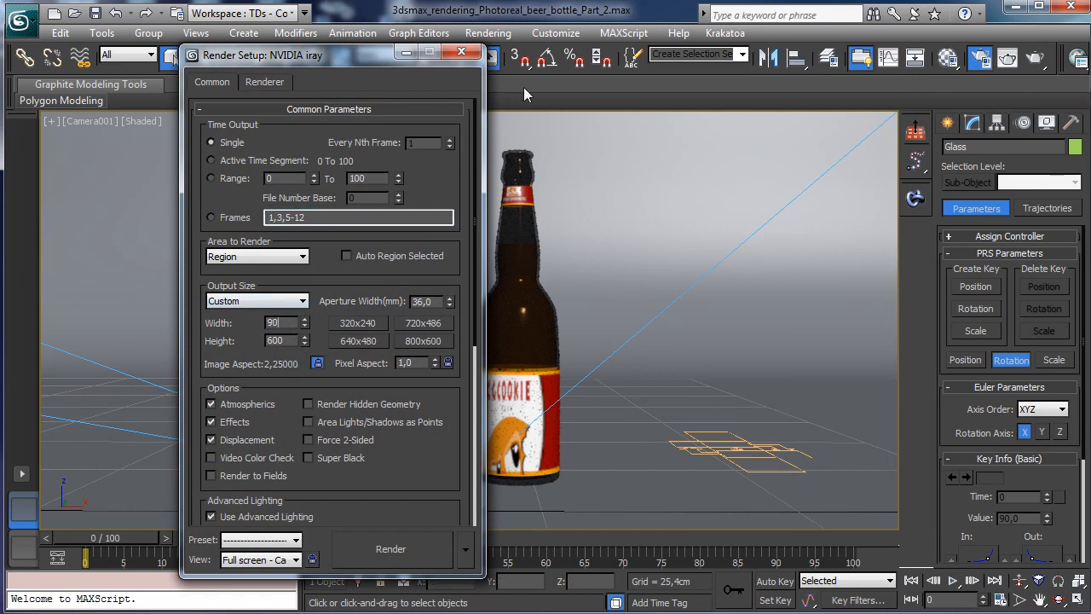
key("Return")
Step: Render the camera view with NVIDIA iray, compare it with the reference image, and minimize the render windows
left_click_drag(423, 473, 474, 245)
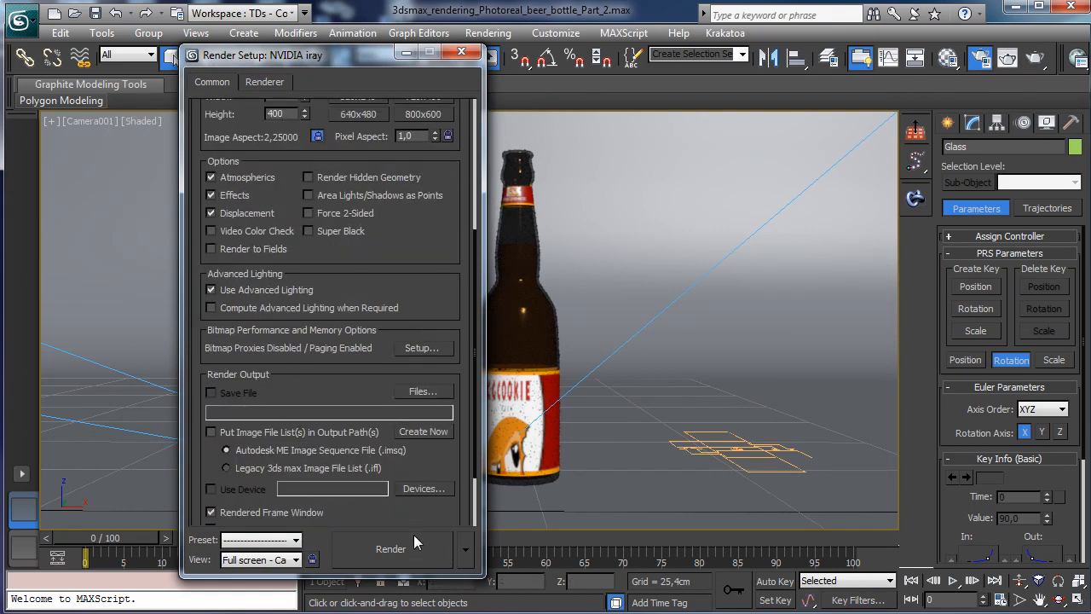
left_click(413, 543)
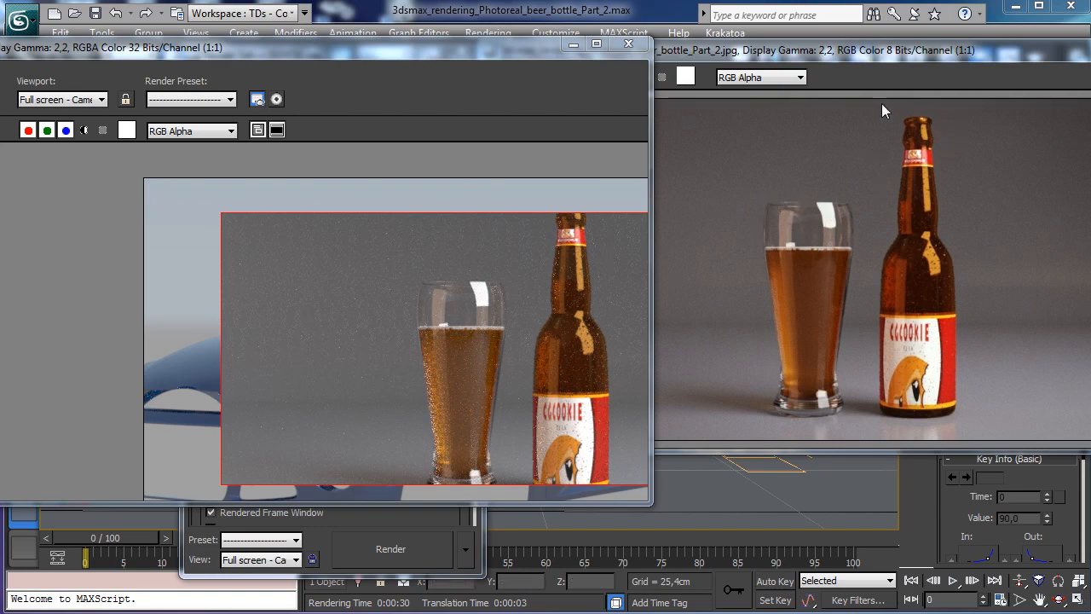
left_click(568, 45)
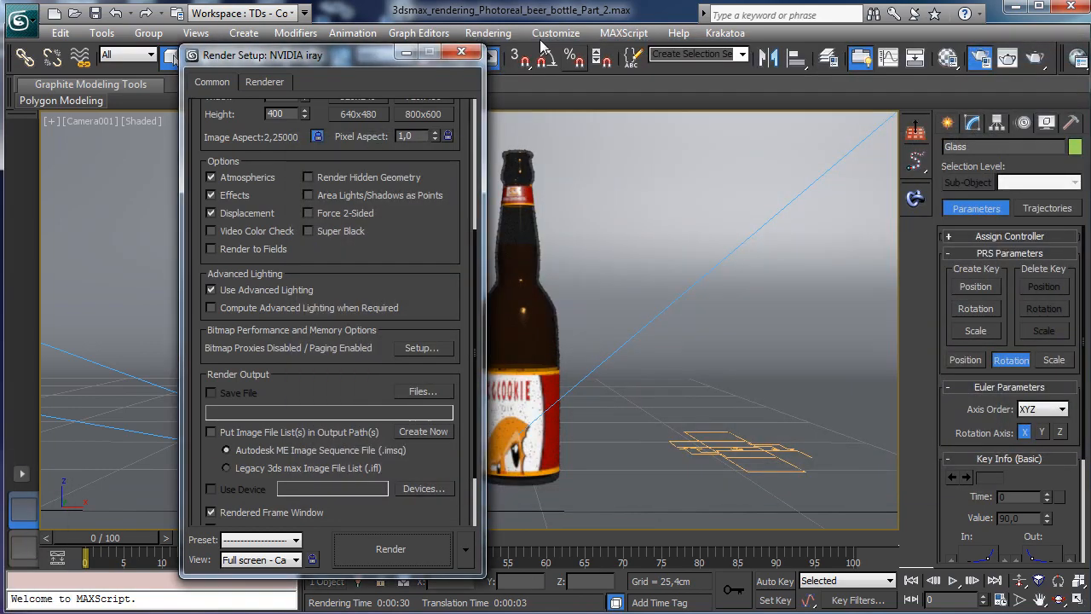
left_click(407, 52)
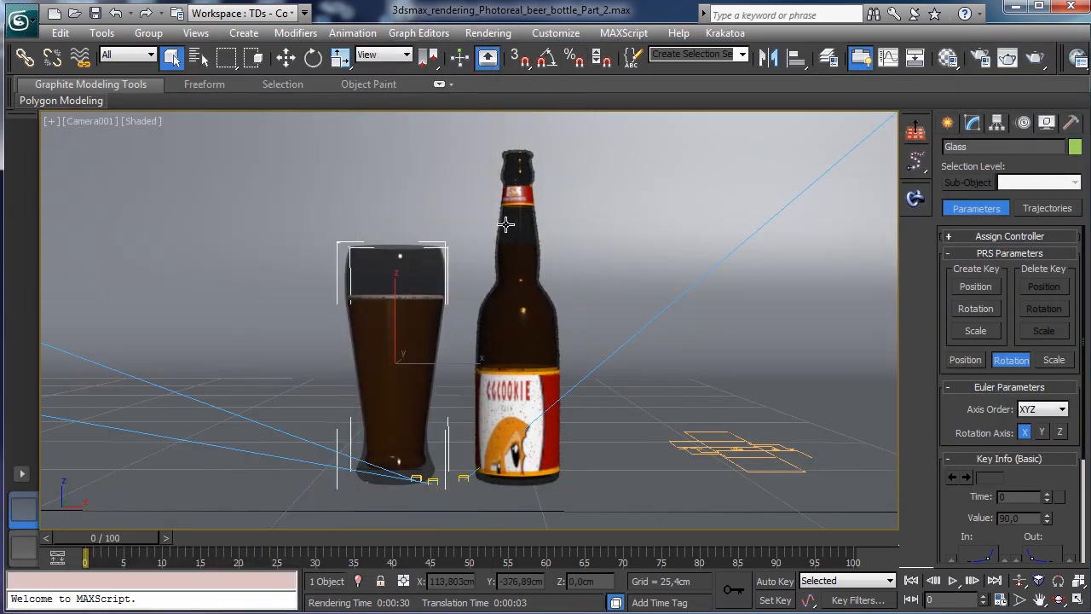
Step: Delete the bottle, the drinking glass, the liquid inside both, and the beer foam
left_click(509, 226)
key("Delete")
left_click(406, 282)
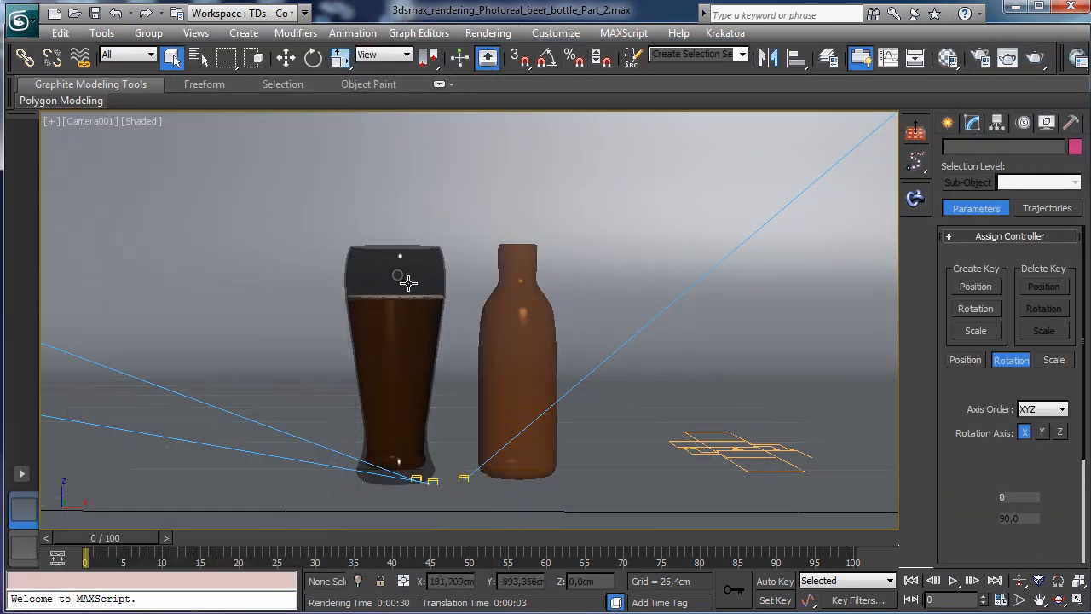
key("Delete")
left_click(528, 288)
key("Delete")
left_click(379, 339)
key("Delete")
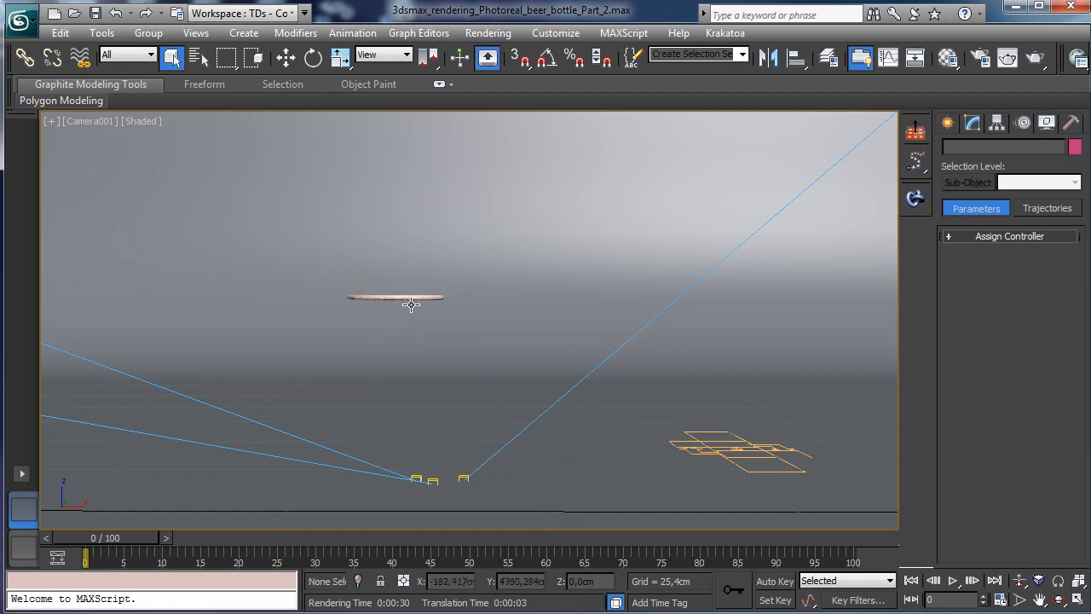
left_click(417, 302)
key("Delete")
Step: Delete the PF Source 001 particle system beside the former bottle position, keeping the ground
left_click(756, 453)
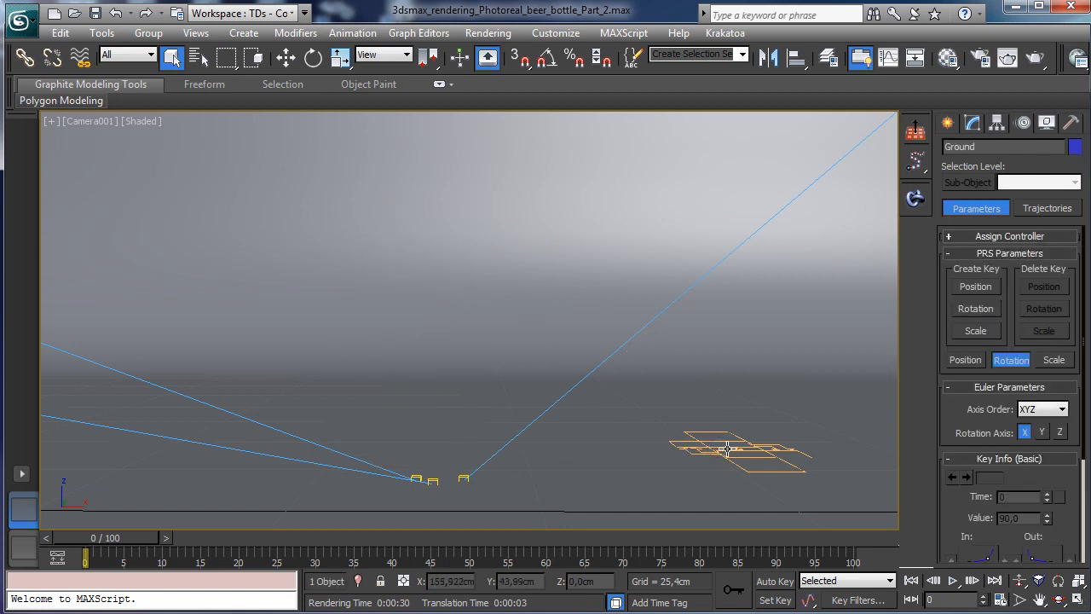
left_click(718, 446)
left_click(948, 123)
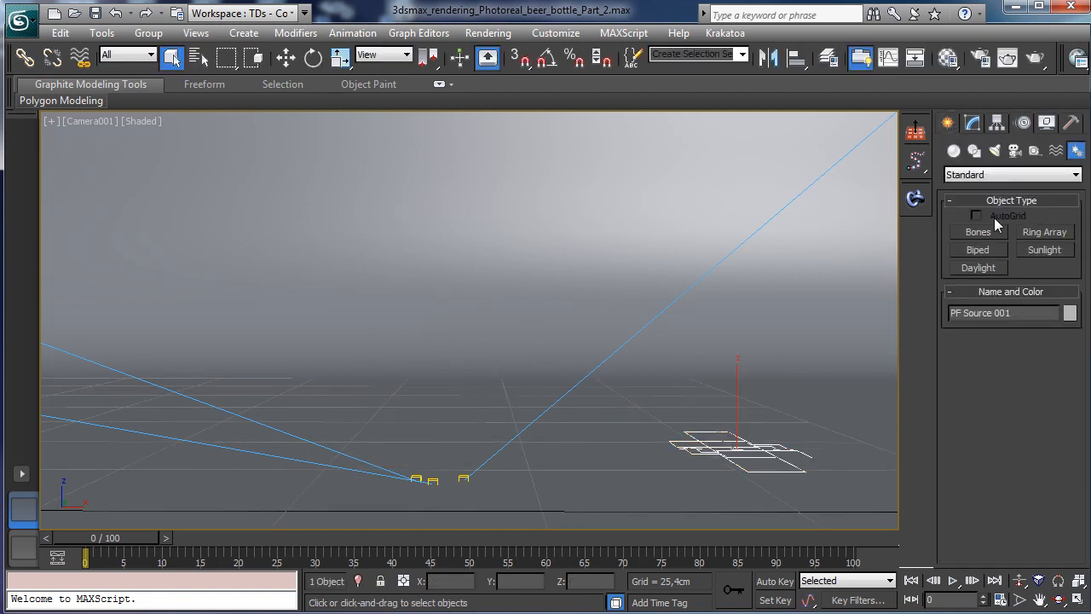
key("Delete")
Step: Create a teapot with a radius of about 16.3 cm in the middle of the ground and set its segments to 9
left_click(954, 150)
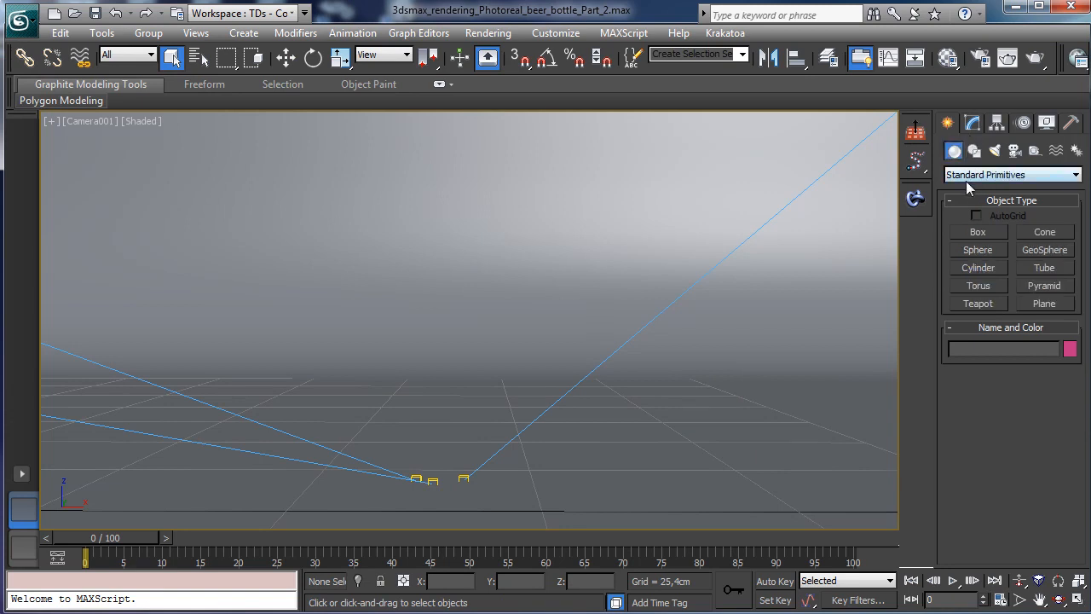
left_click(965, 176)
left_click(987, 189)
left_click(977, 303)
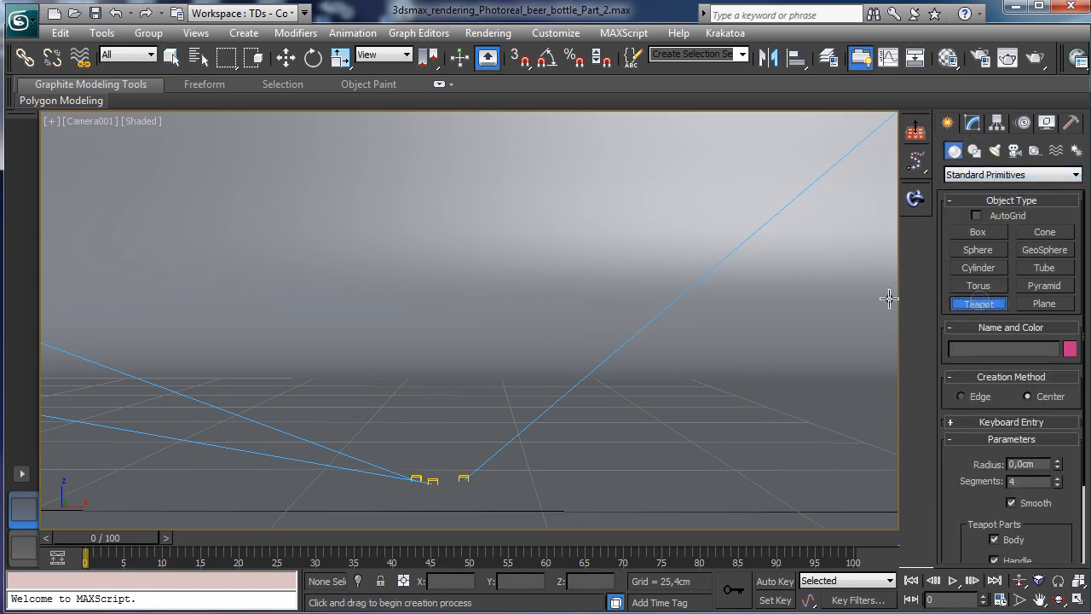
left_click_drag(475, 446, 513, 464)
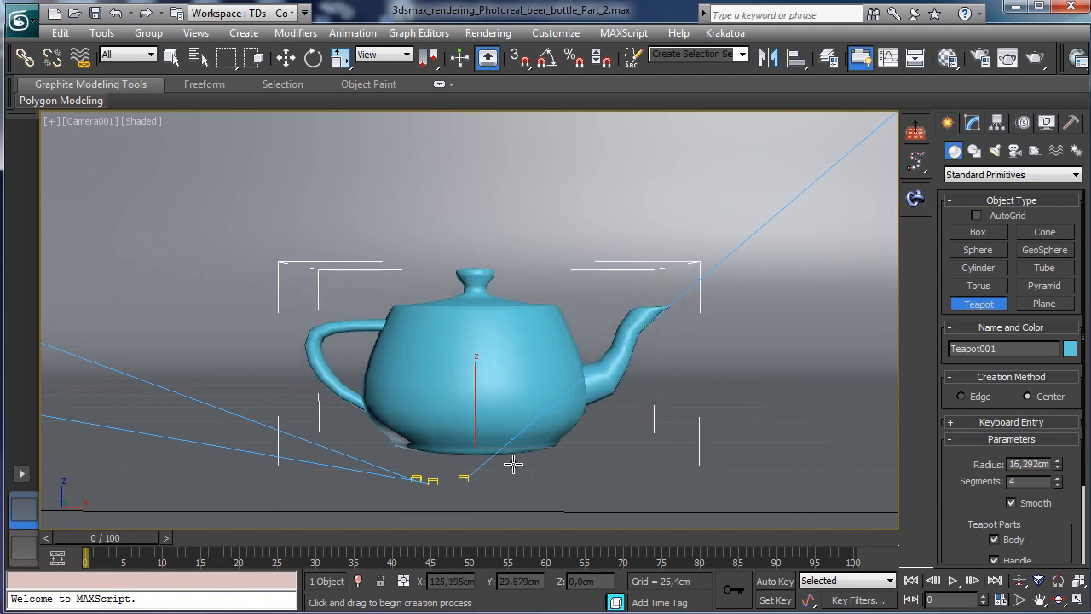
left_click(973, 123)
left_click_drag(1057, 387, 1054, 348)
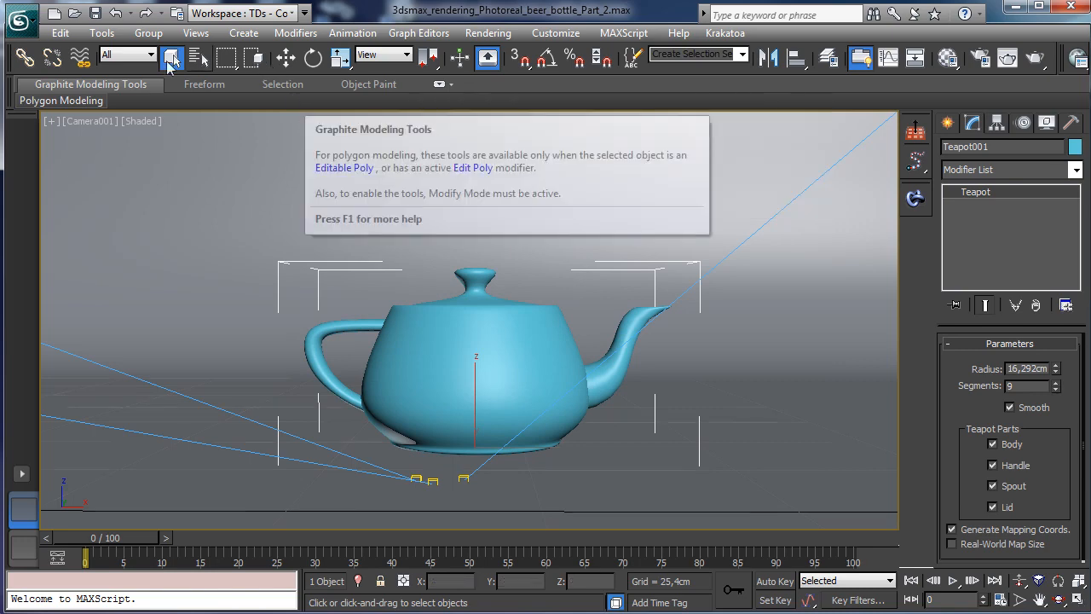
Step: Convert the 14 - Default material to an NVIDIA iray Material and assign it to the teapot
left_click(948, 57)
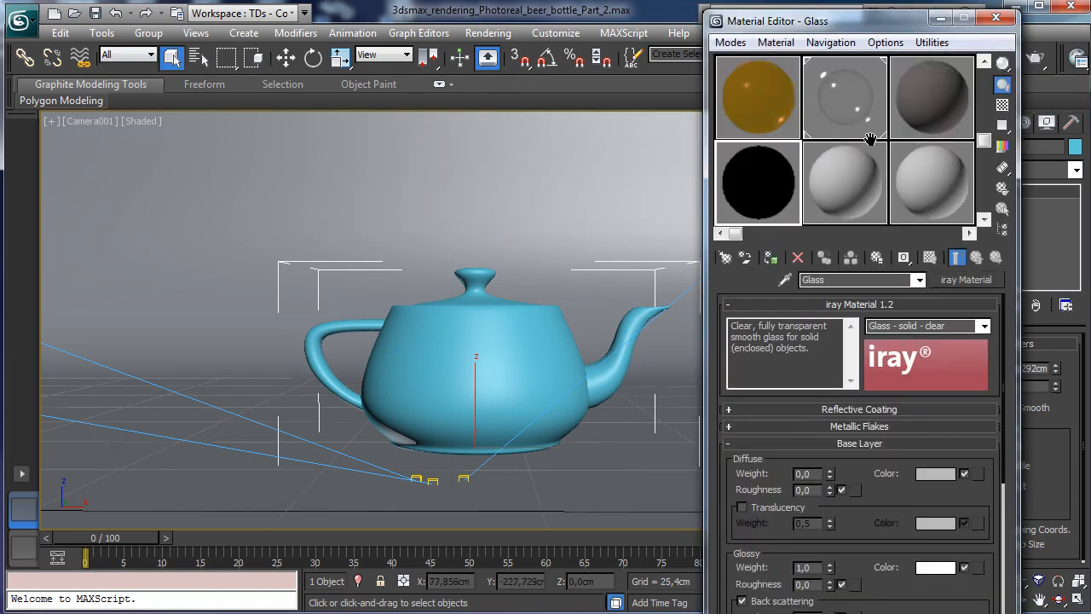
left_click(848, 175)
left_click(980, 281)
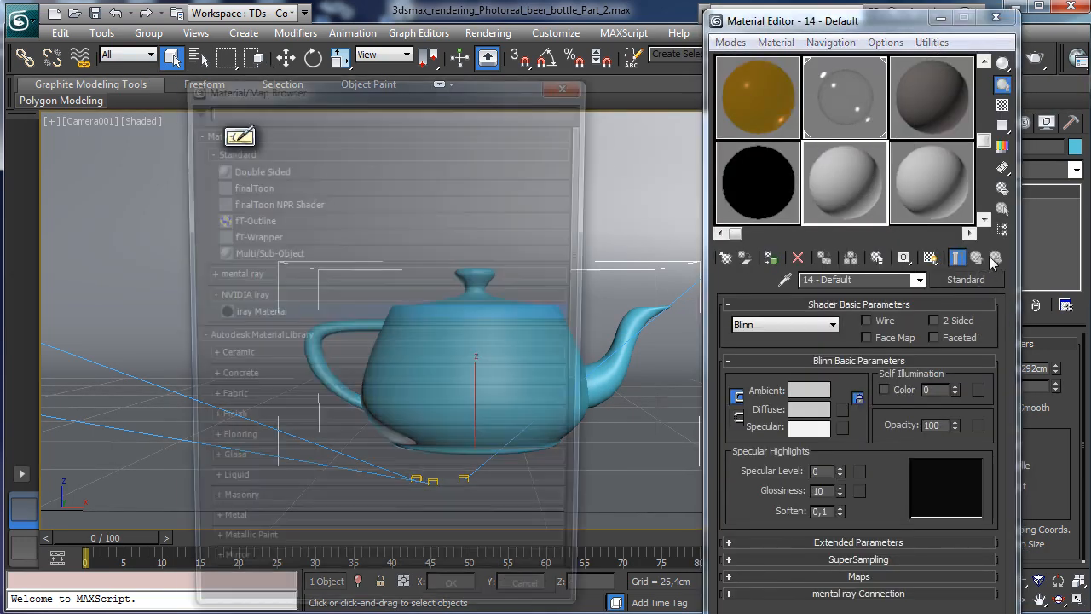
double_click(252, 316)
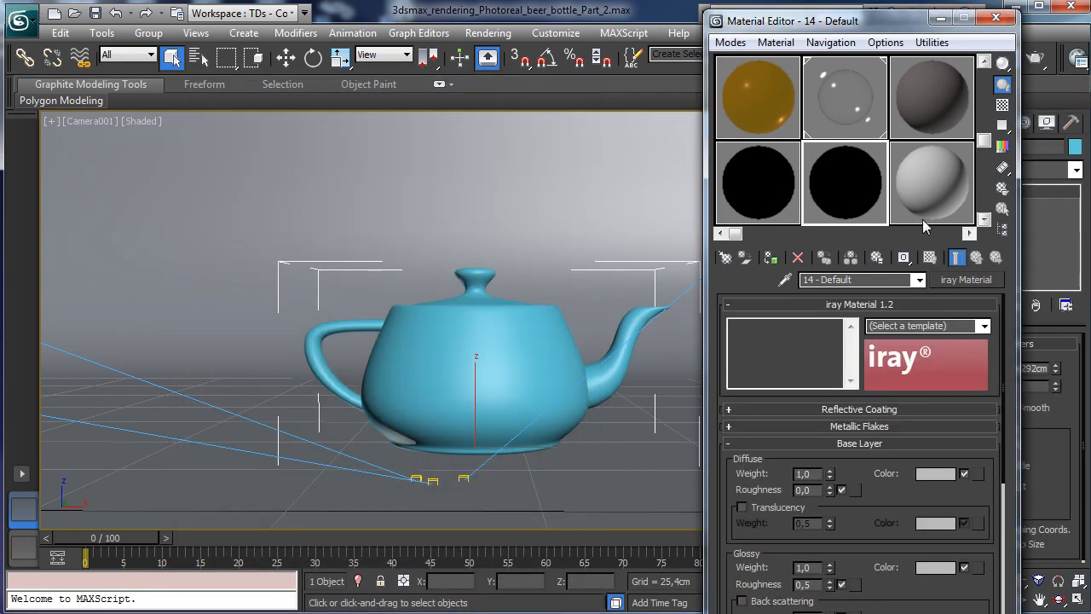
left_click(771, 257)
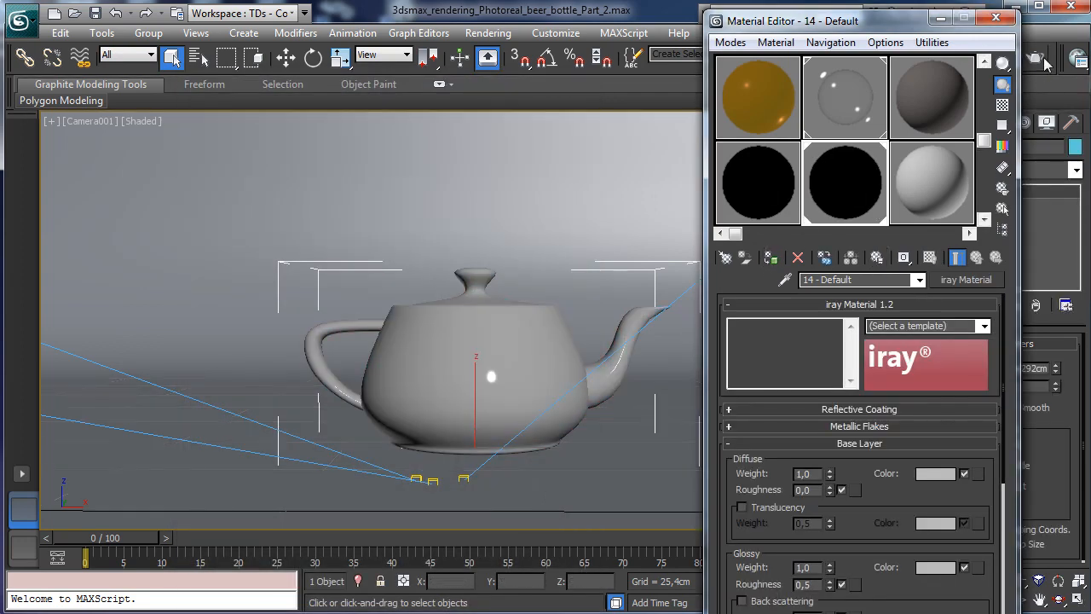
Step: Apply the Wax template to the teapot's iray Material, render the camera view, and minimize the render window
left_click(983, 326)
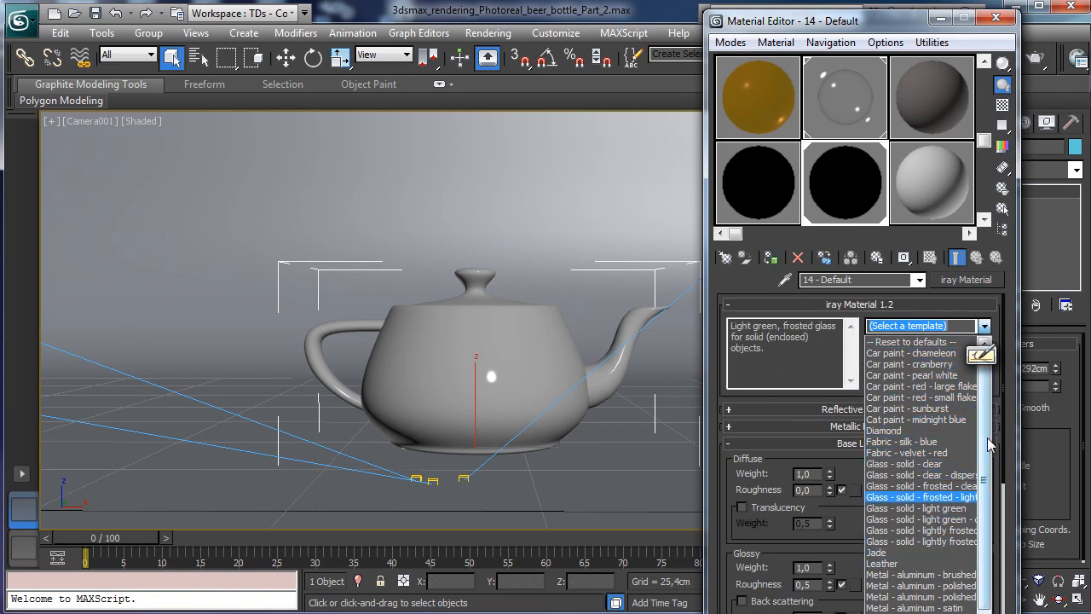
scroll(920, 537, "down", 2)
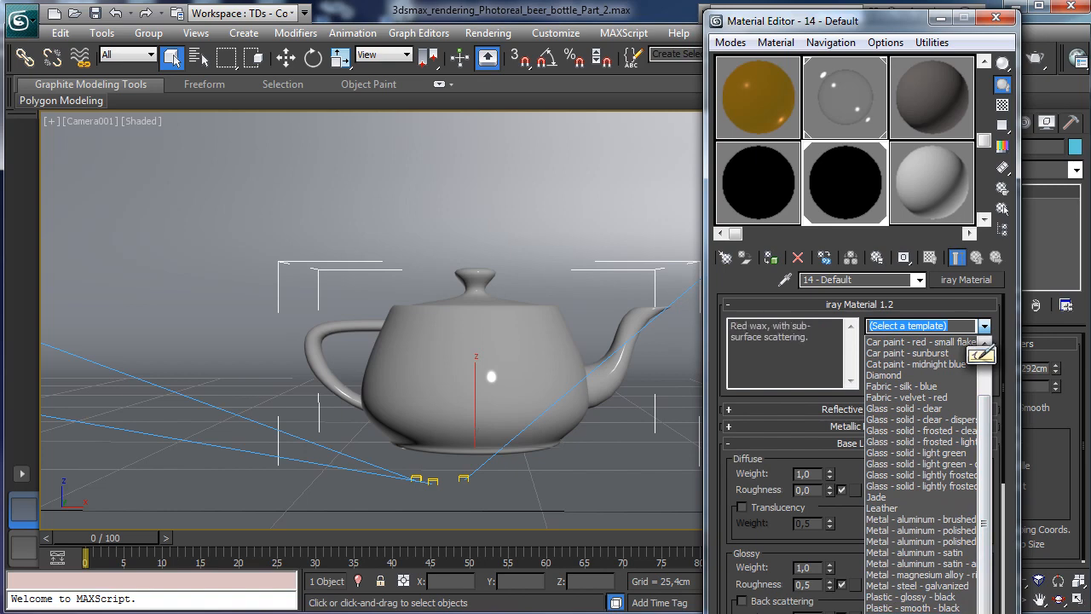
left_click(921, 611)
left_click(1041, 63)
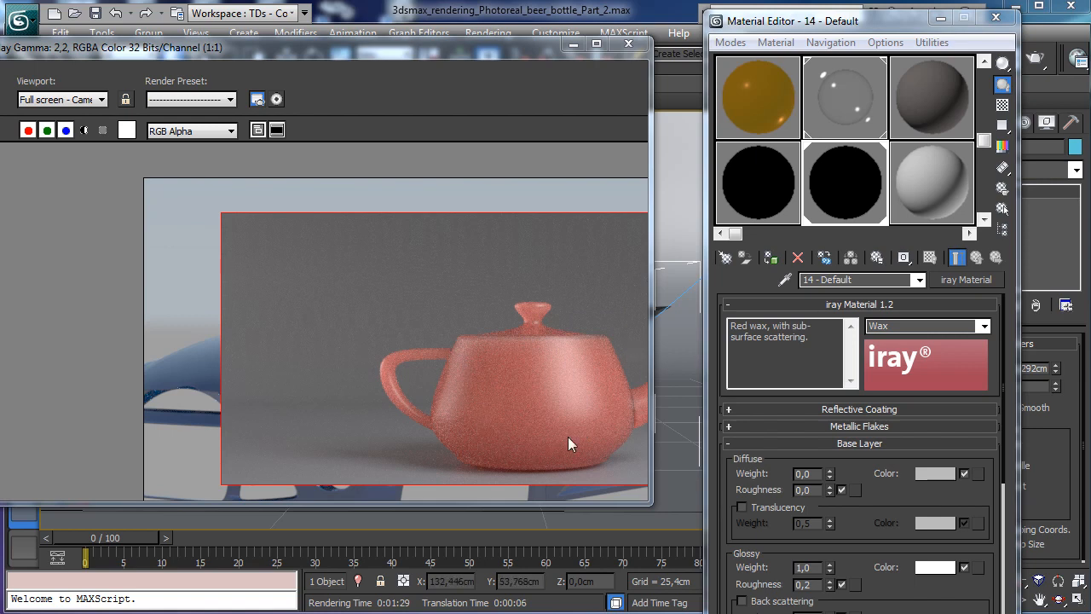
left_click(572, 44)
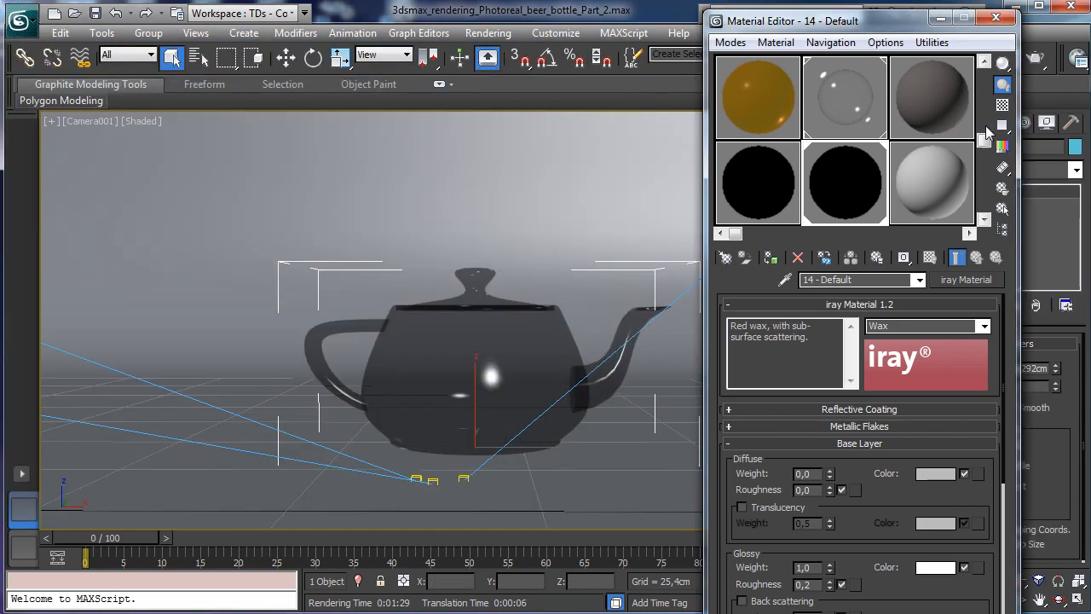
Step: Switch the teapot's iray Material to the Diamond template, render the camera view, and minimize the render window
left_click(984, 326)
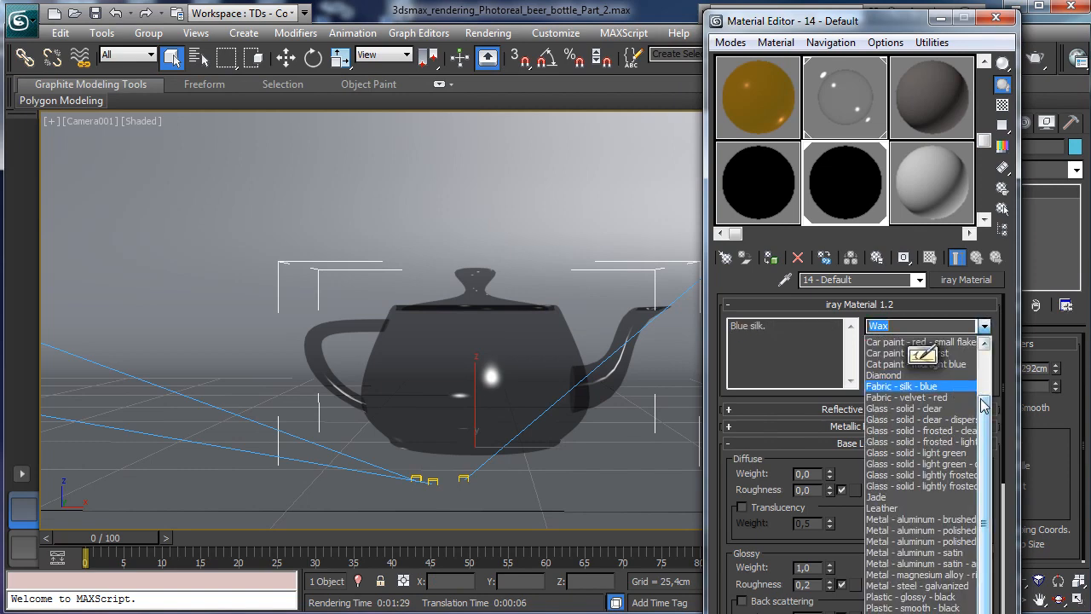
left_click(886, 375)
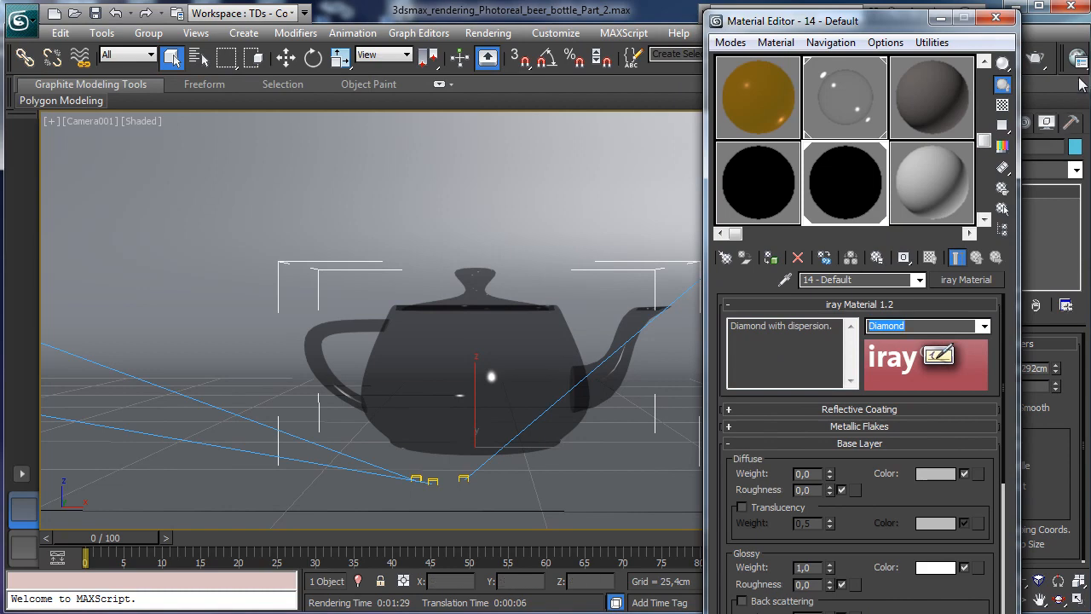
left_click(941, 17)
left_click(982, 58)
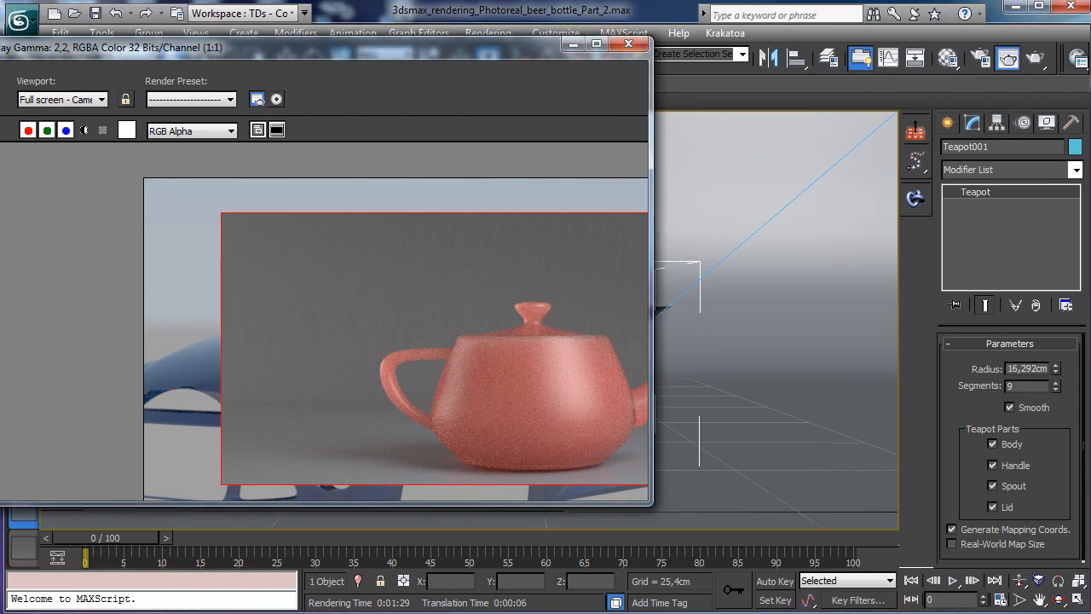
left_click(573, 44)
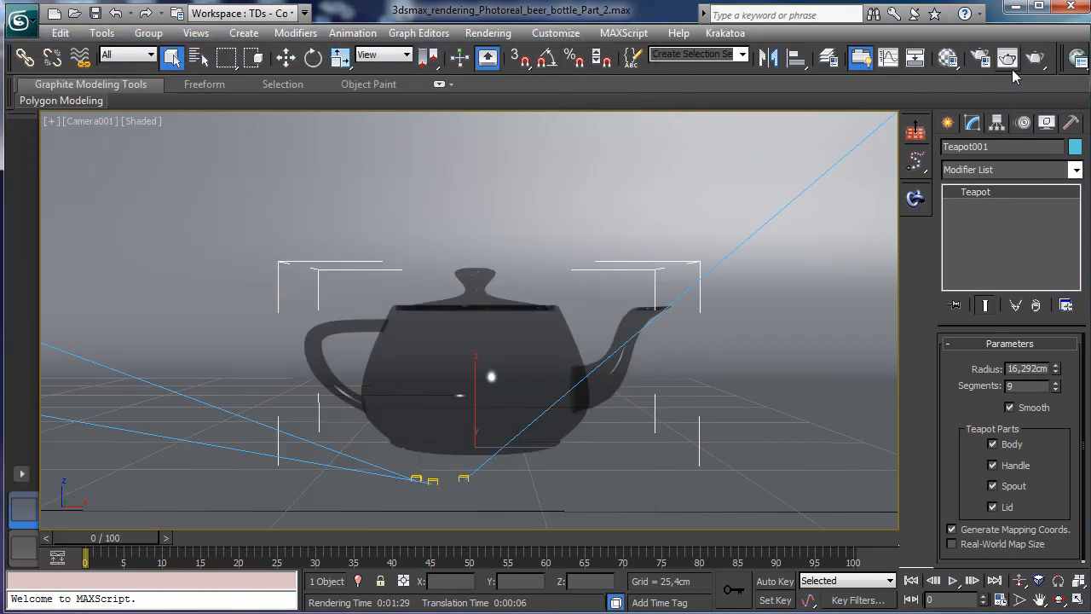
left_click(1039, 58)
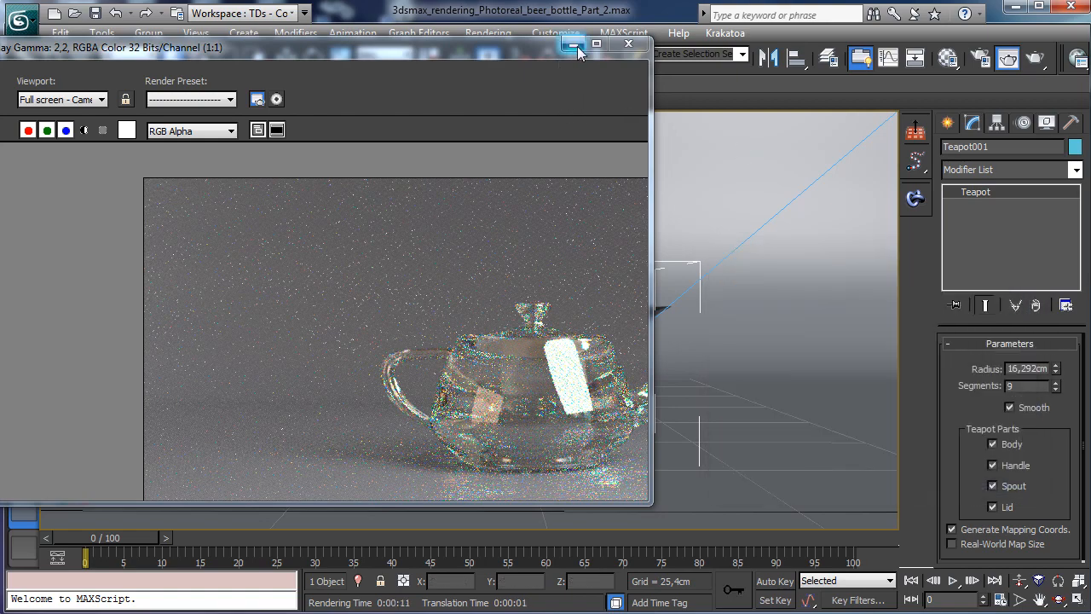
left_click(574, 46)
Step: Reduce the teapot's segments to 2 and display edged faces in the camera viewport
left_click(1055, 389)
left_click(1055, 390)
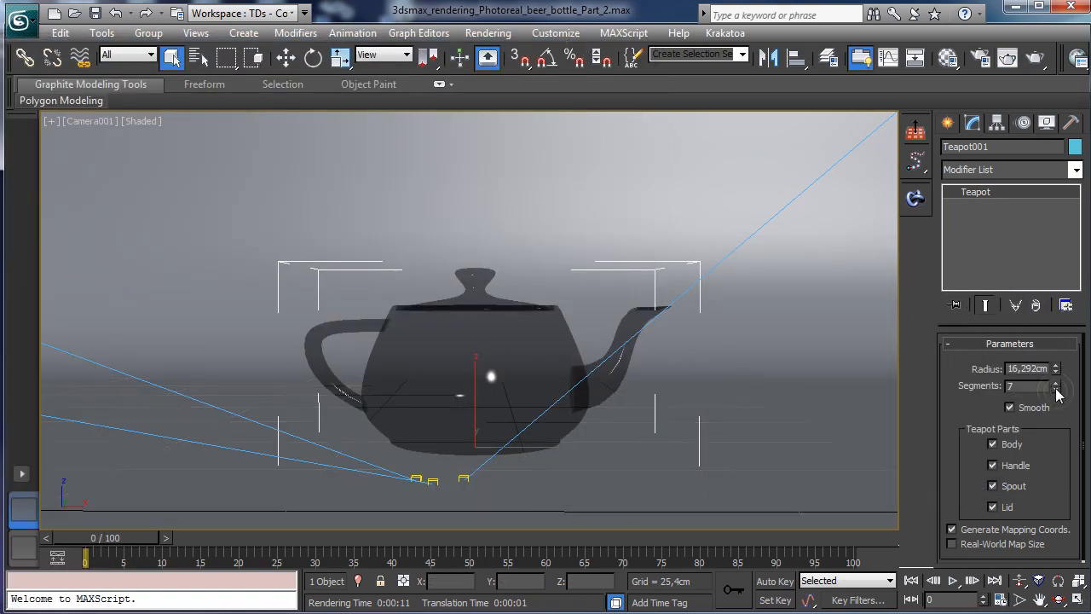
left_click(1056, 389)
left_click(1055, 390)
left_click(1055, 390)
left_click(1055, 390)
left_click(1056, 390)
left_click(1055, 389)
left_click(1056, 382)
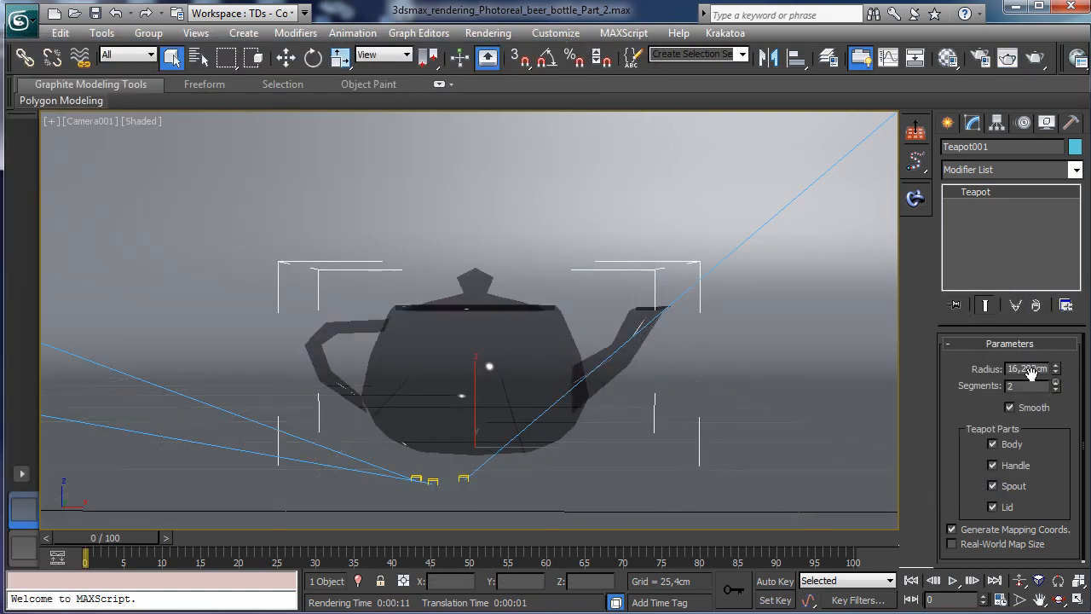
left_click(142, 121)
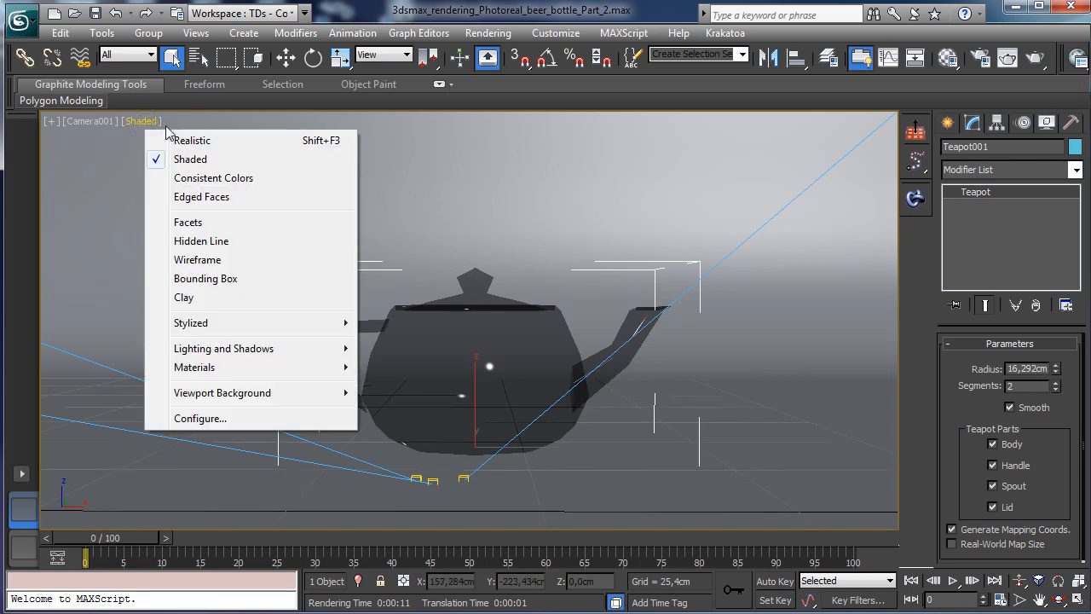
left_click(231, 200)
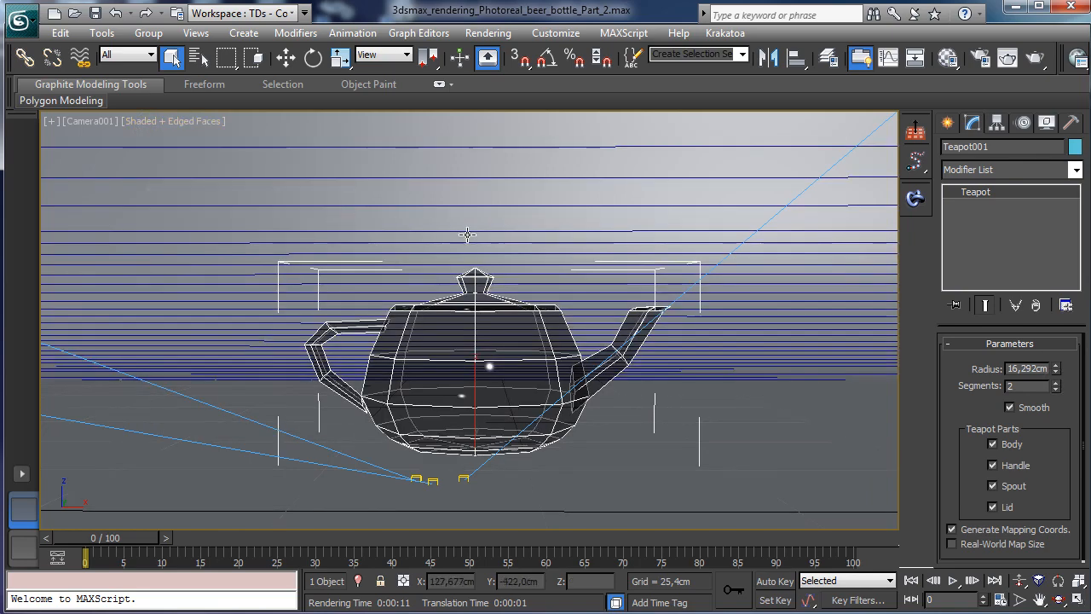
Step: Add a Smooth modifier to the teapot, leaving Auto Smooth off and no smoothing groups assigned
left_click(1075, 169)
scroll(1023, 383, "down", 10)
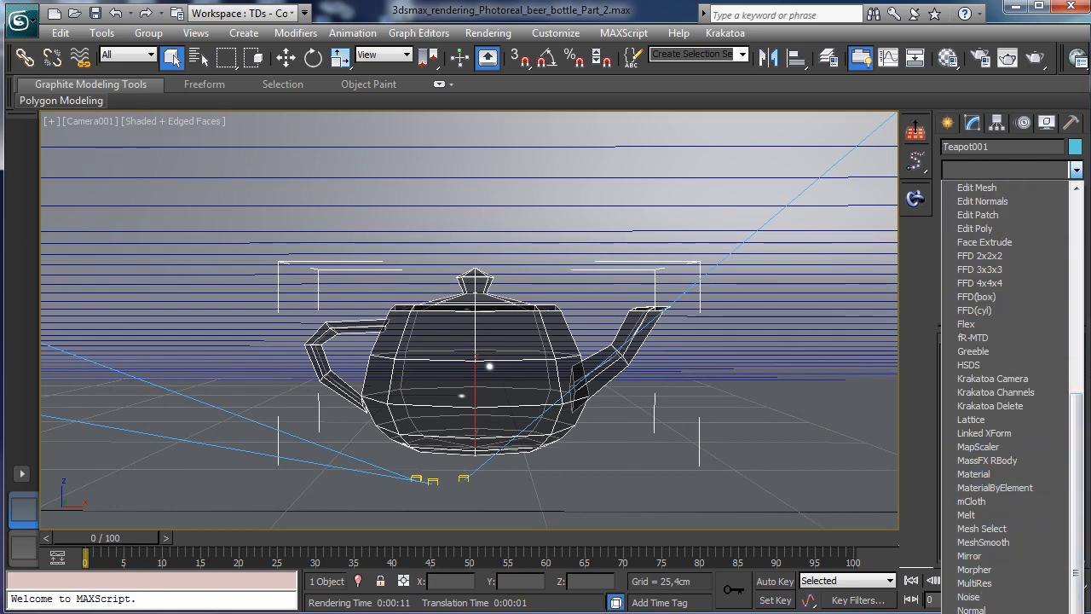
left_click(976, 613)
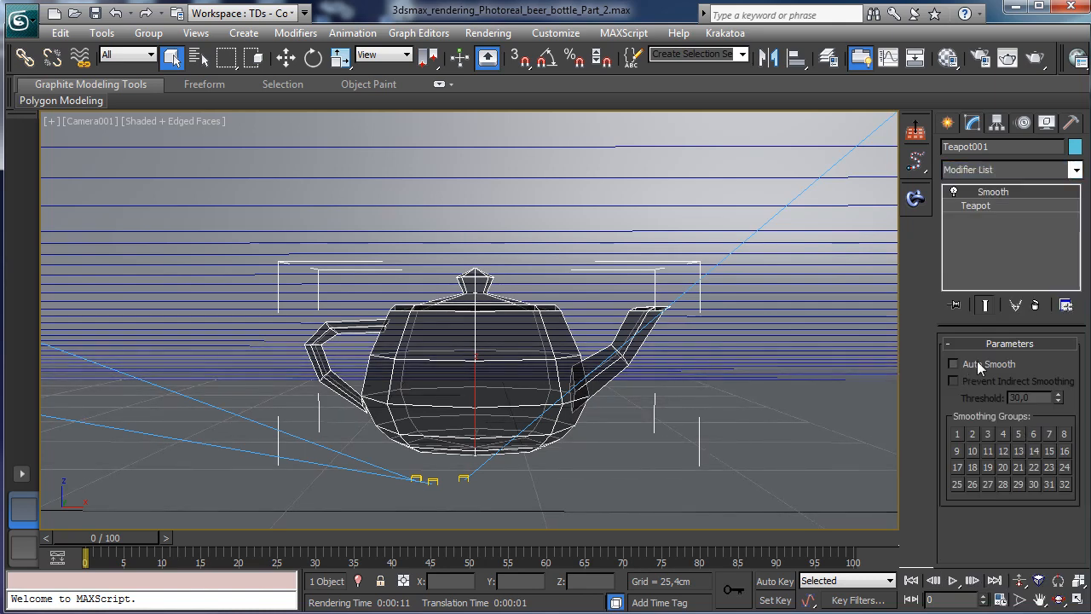
Step: Turn off material transparency in the camera viewport and toggle the Smooth modifier off and on to compare the shading
left_click(200, 120)
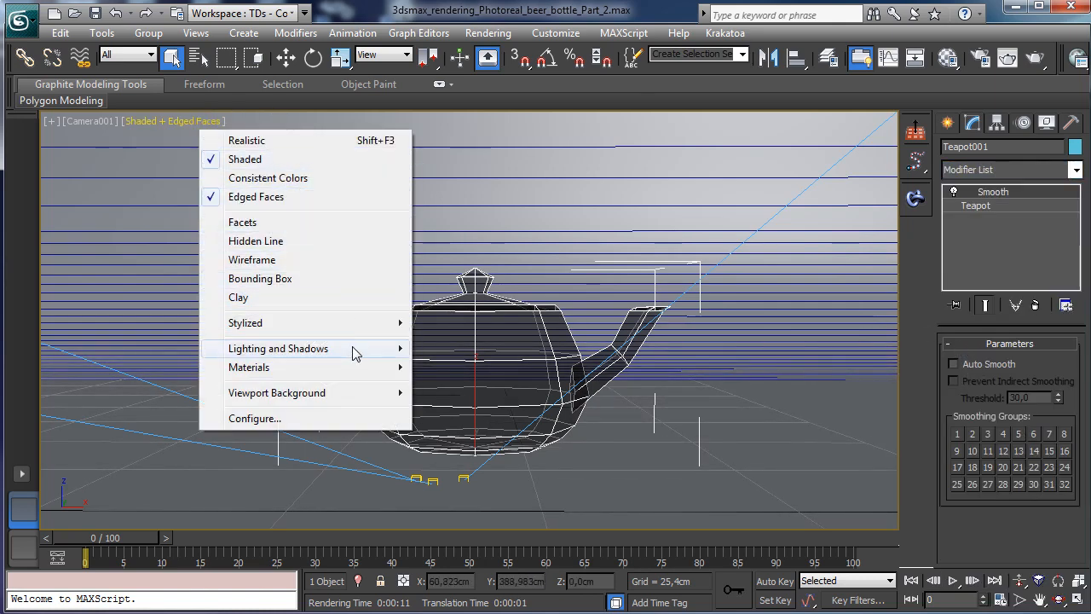
mouse_move(365, 349)
mouse_move(294, 370)
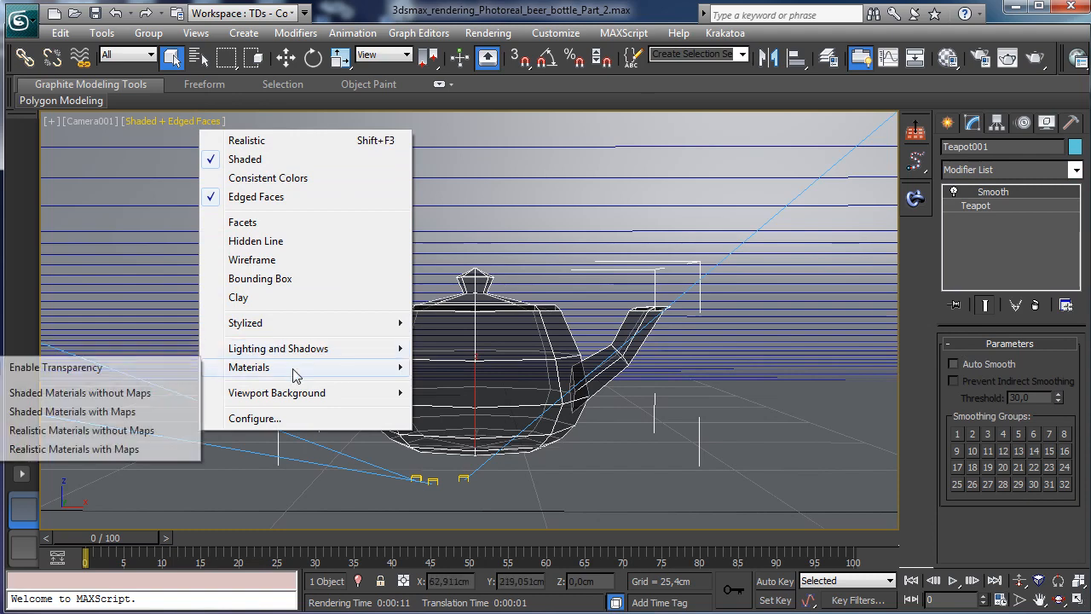
left_click(116, 366)
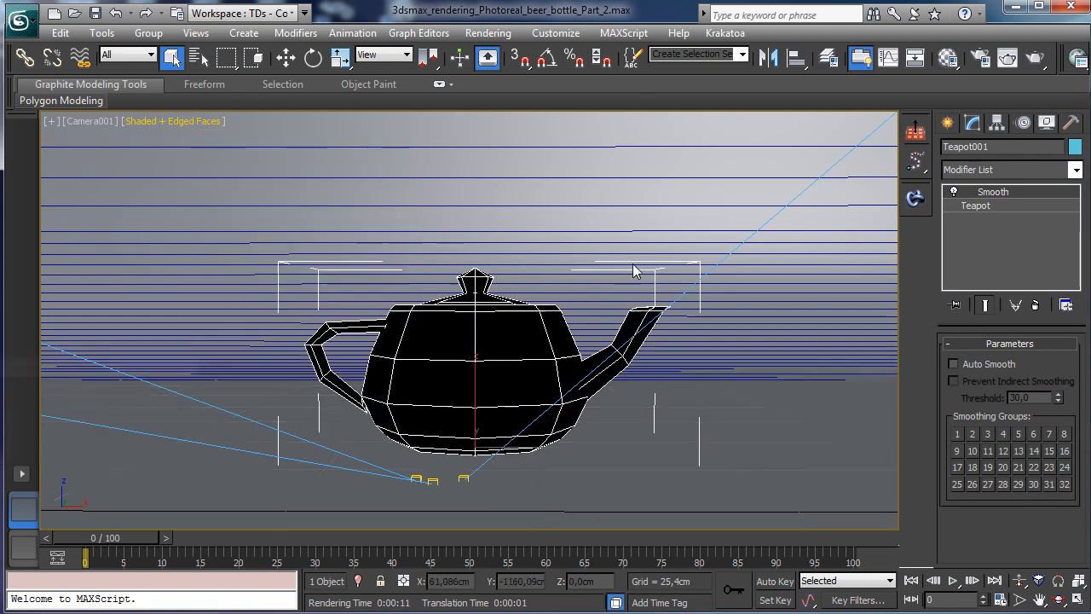
left_click(955, 192)
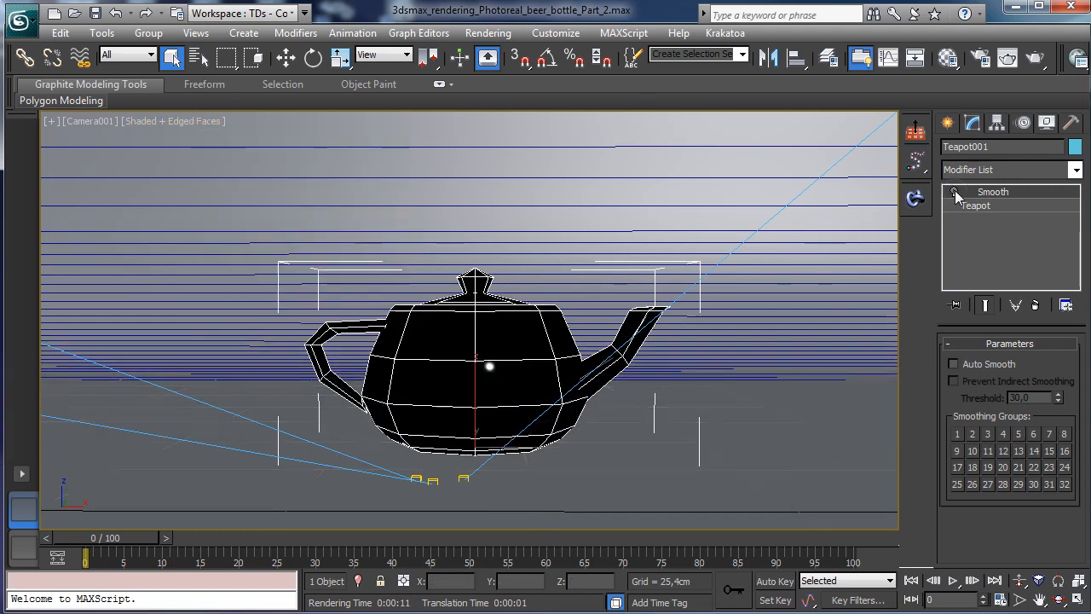
Step: Render the faceted diamond teapot from the camera view with the progress and render windows moved apart, and minimize the result
left_click(1035, 58)
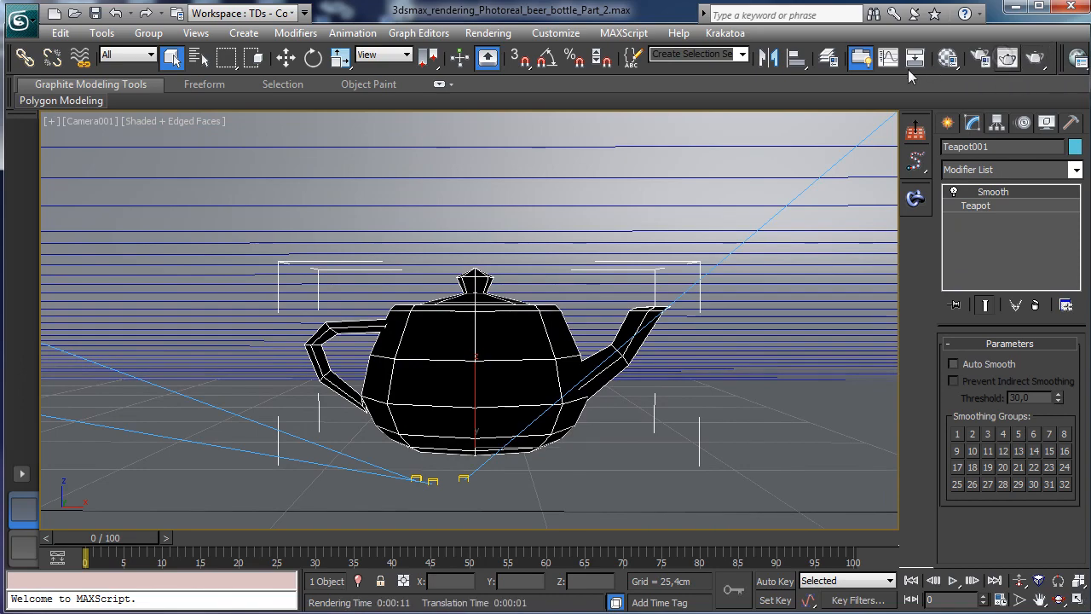
left_click(632, 48)
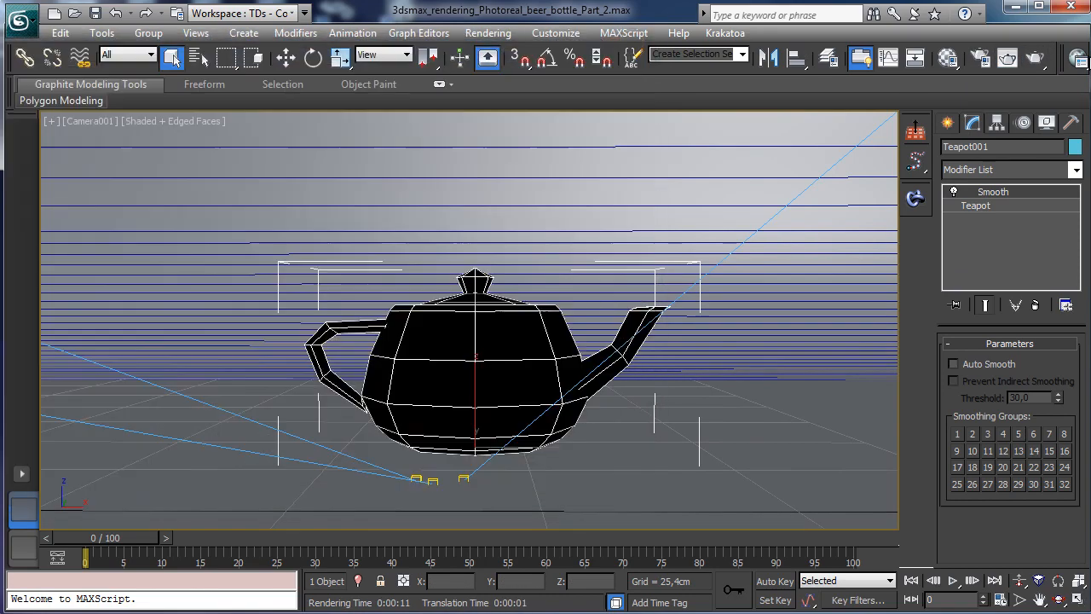
left_click(1035, 58)
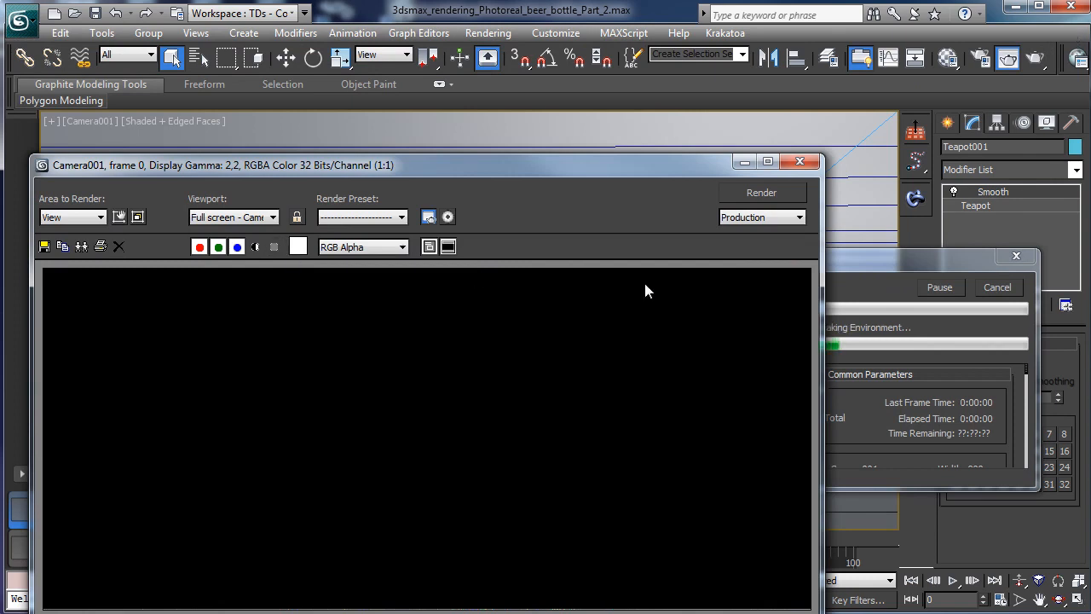
left_click_drag(841, 268, 888, 300)
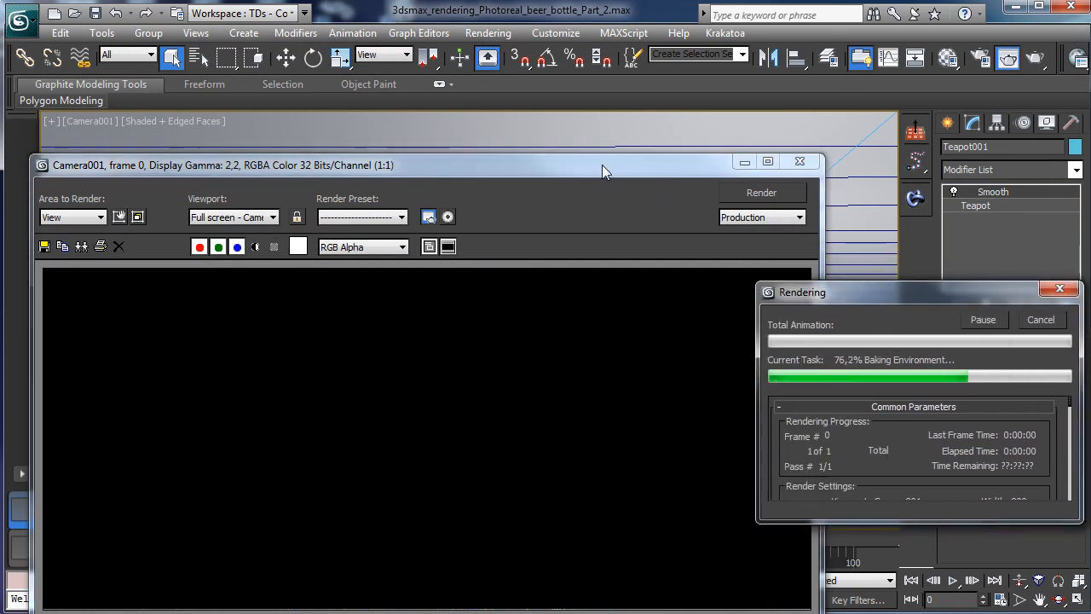
left_click_drag(602, 165, 589, 79)
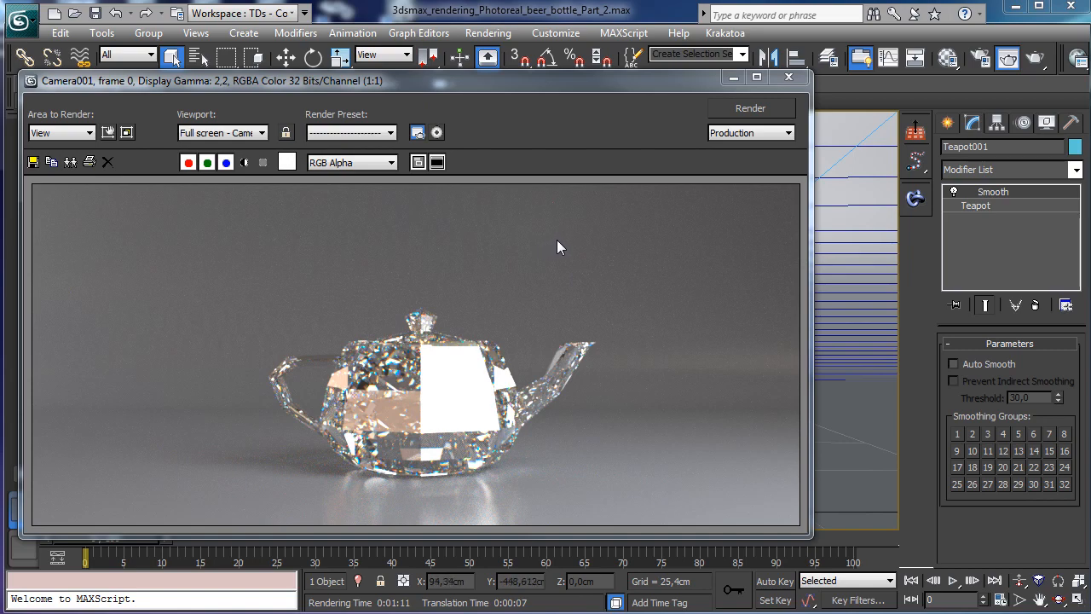
left_click(733, 78)
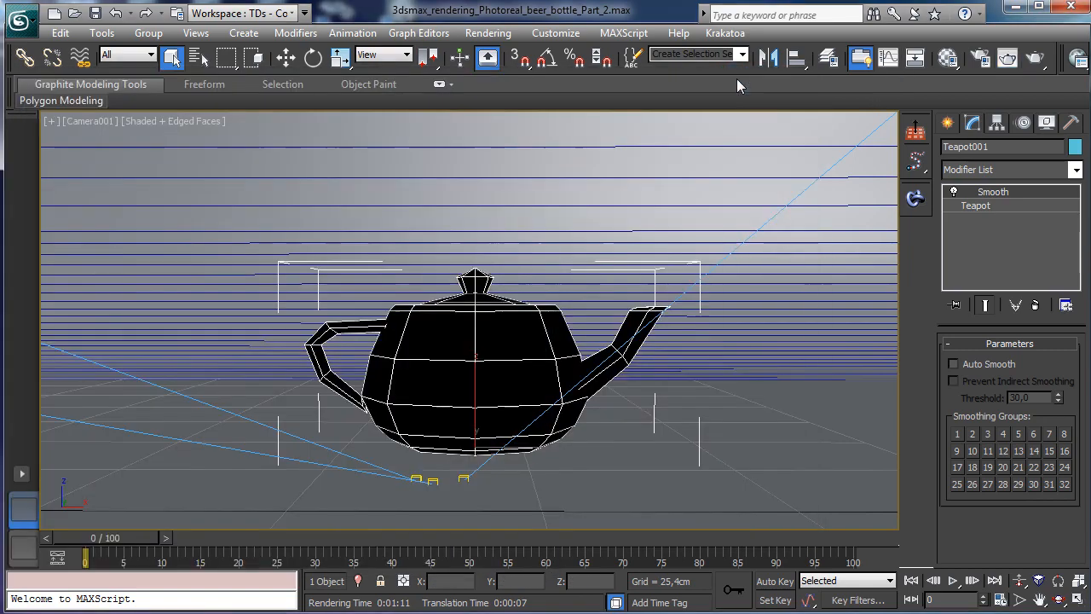
Step: Review the Diamond material's base layer settings, and assign a new iray Material made from 15 - Default to the teapot
left_click(944, 58)
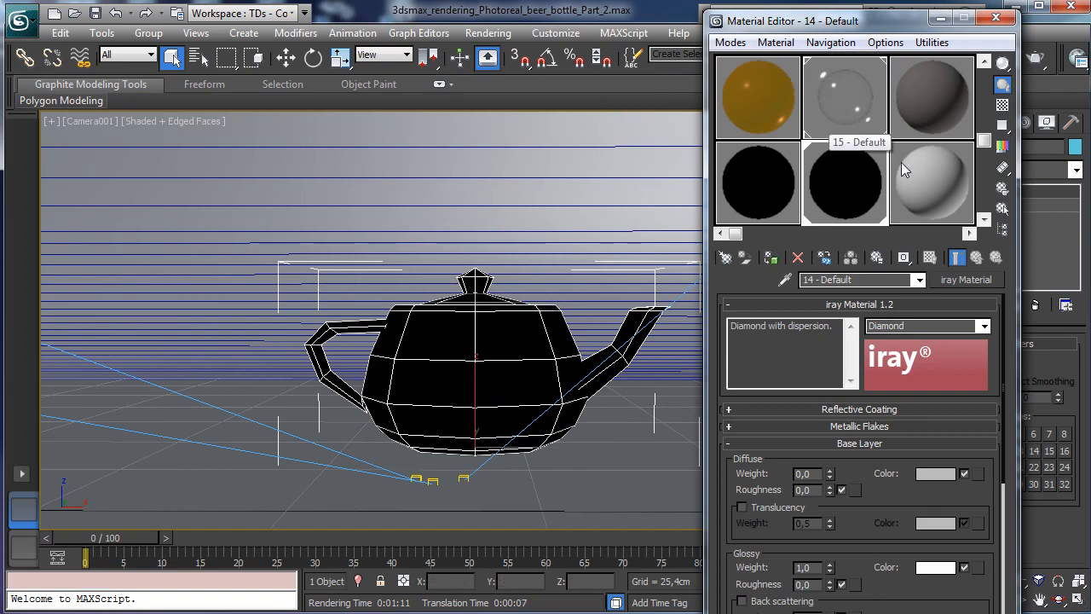
left_click_drag(852, 24, 163, 20)
left_click_drag(169, 482, 180, 339)
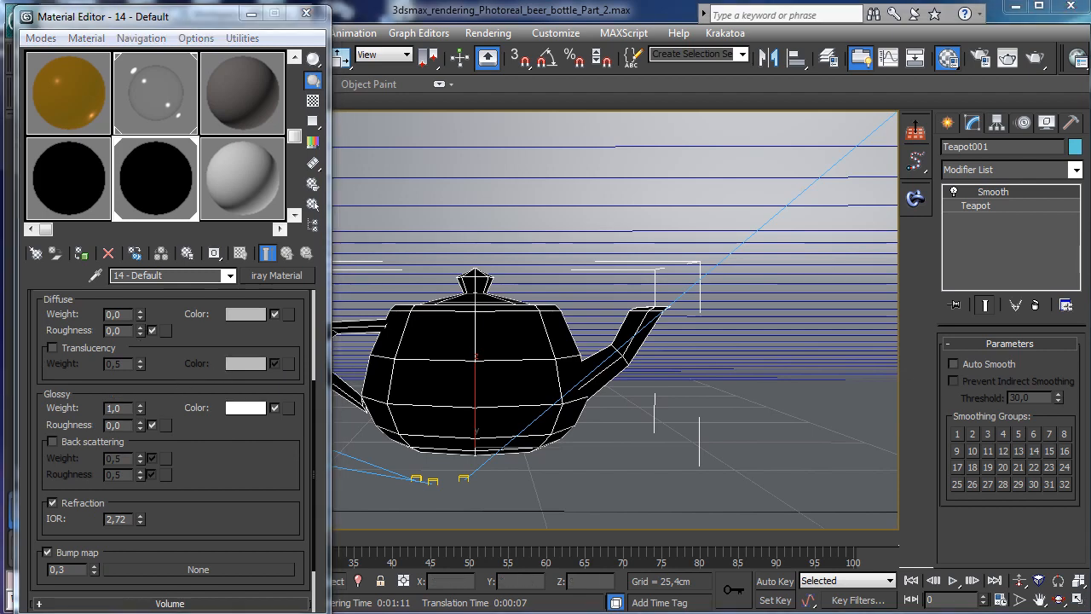
left_click(252, 169)
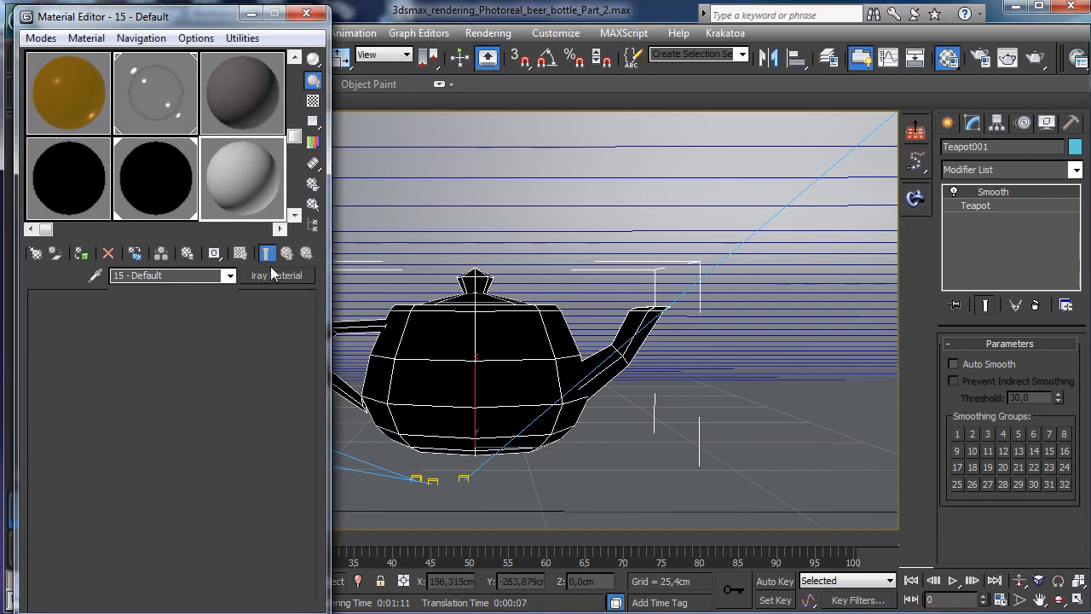
left_click(303, 274)
double_click(268, 313)
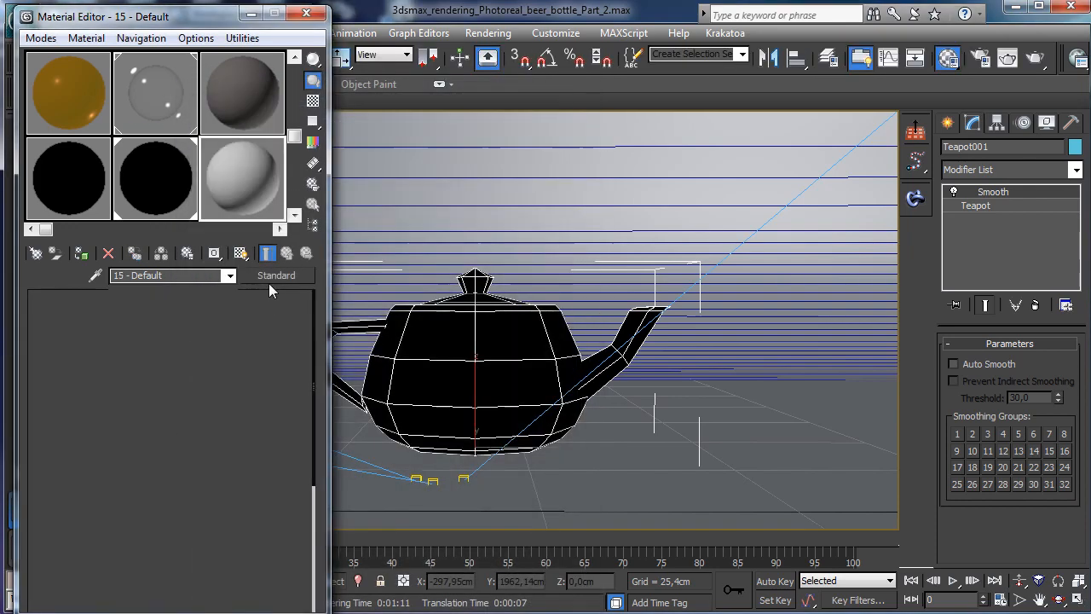
left_click(81, 253)
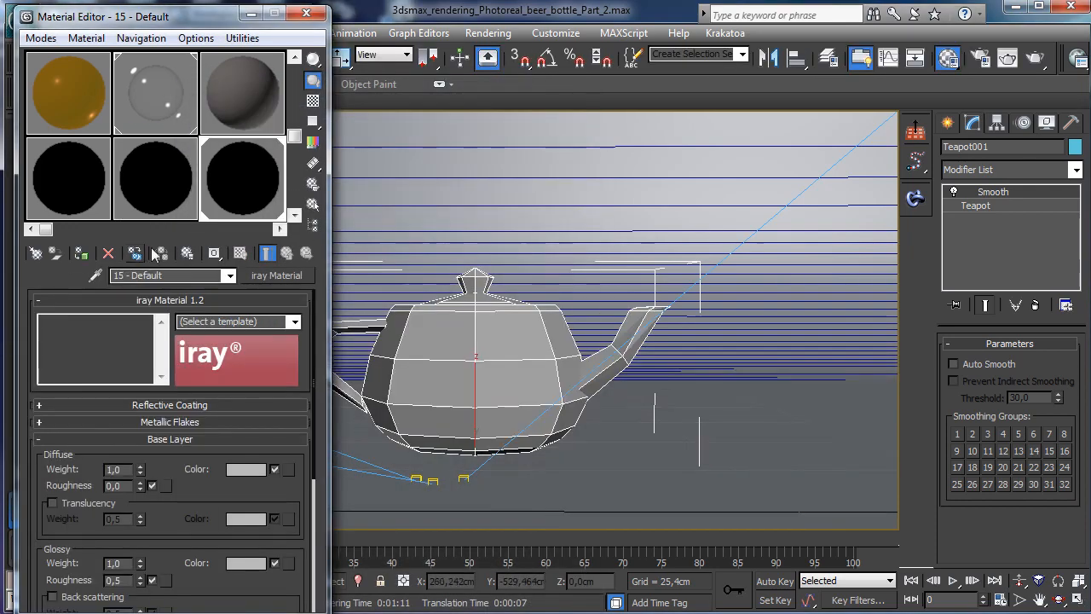
Step: Render the faceted teapot with its new default iray Material from the camera view, stop the render early and minimize the result
left_click(1007, 57)
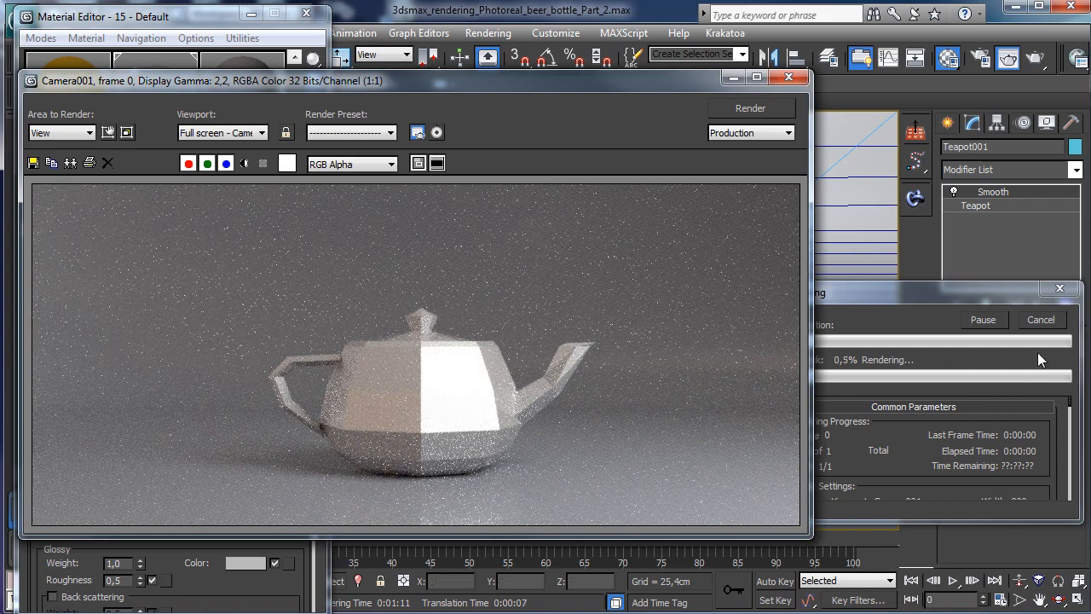
left_click(1037, 320)
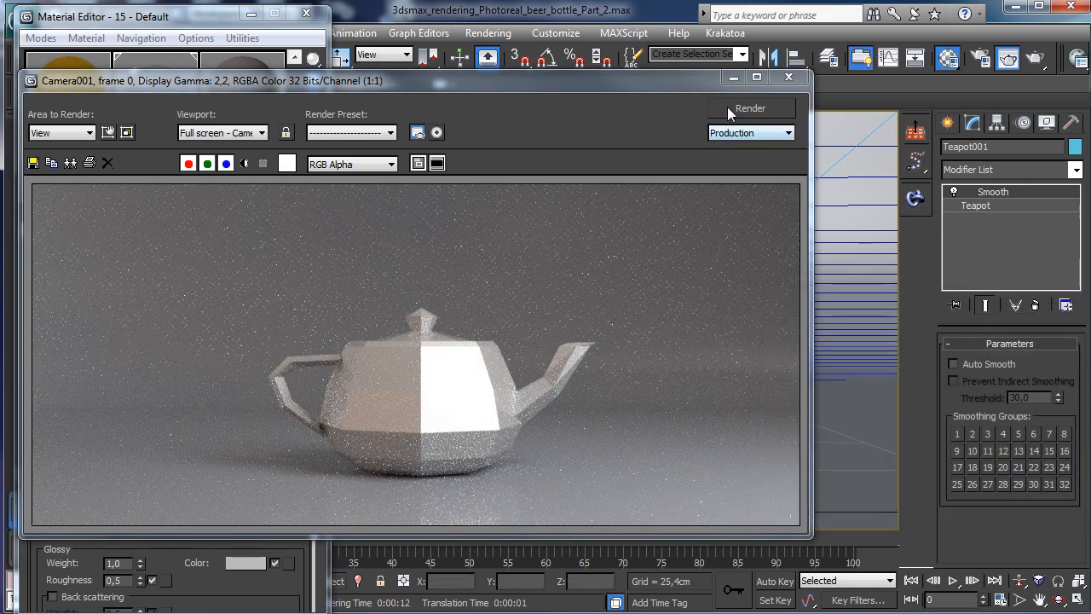
left_click(734, 78)
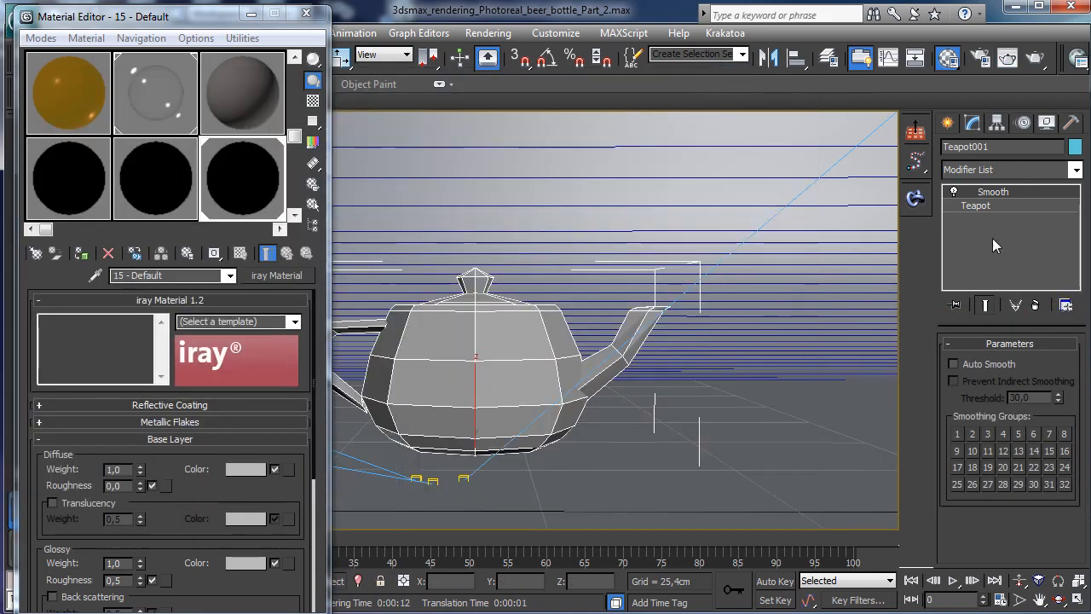
Step: Raise the teapot's segments to 7 and turn off its Smooth modifier
left_click(976, 206)
left_click_drag(1056, 387, 1064, 373)
left_click(954, 193)
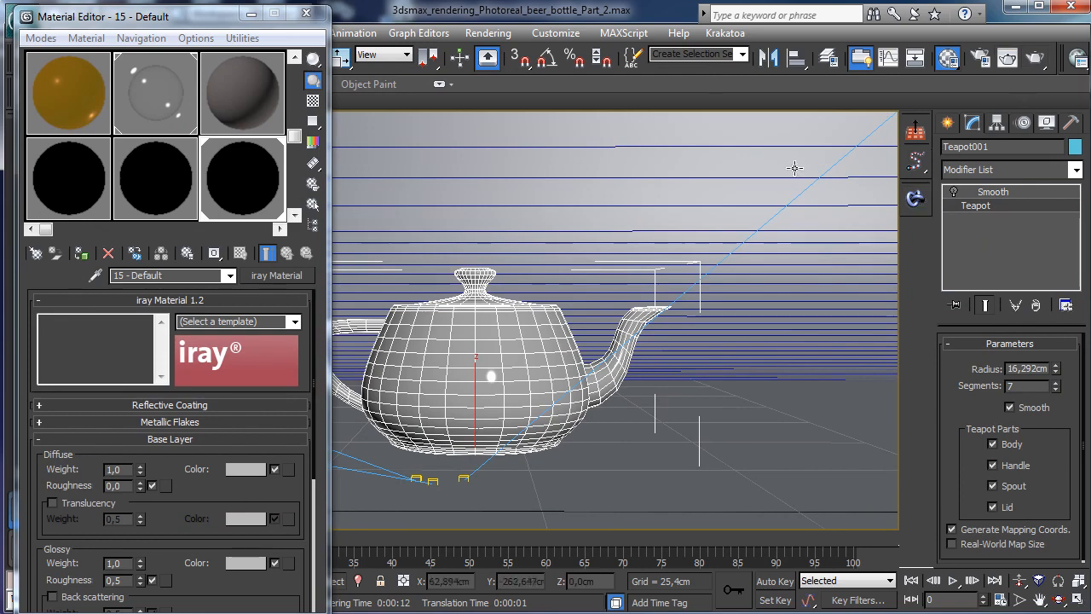
Step: Set the base layer's diffuse color to pure red (1,0 / 0,0 / 0,0) and render the teapot
scroll(213, 427, "down", 3)
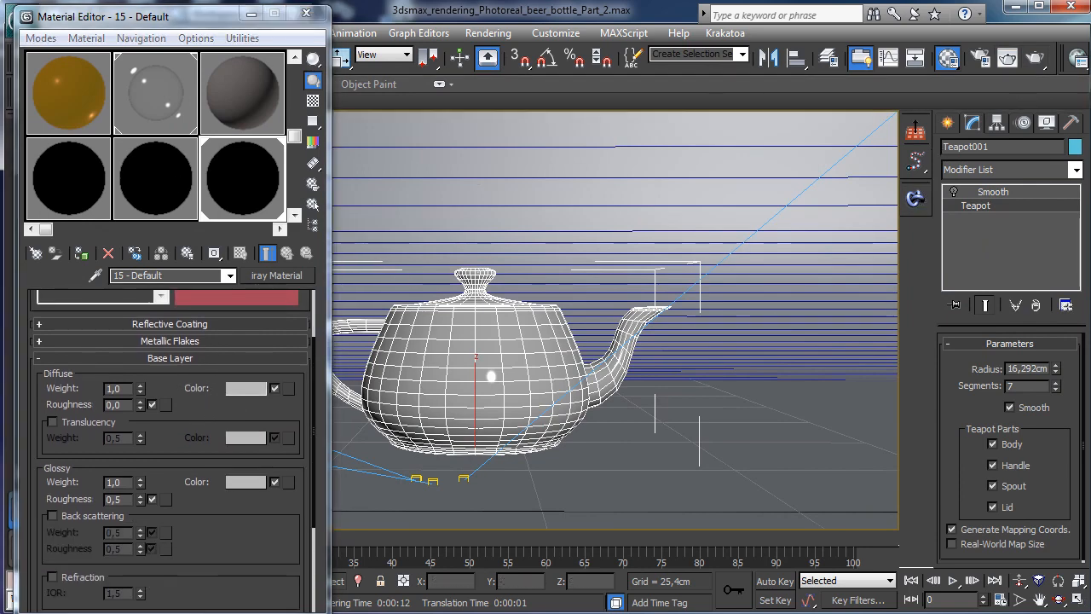
left_click(246, 388)
left_click_drag(499, 180, 554, 156)
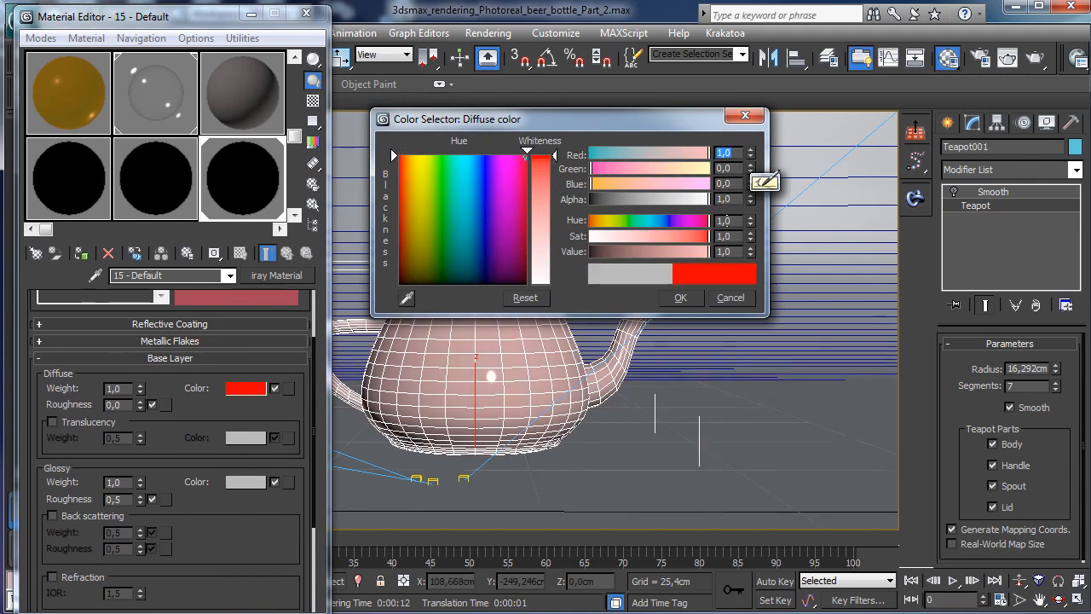
left_click(679, 298)
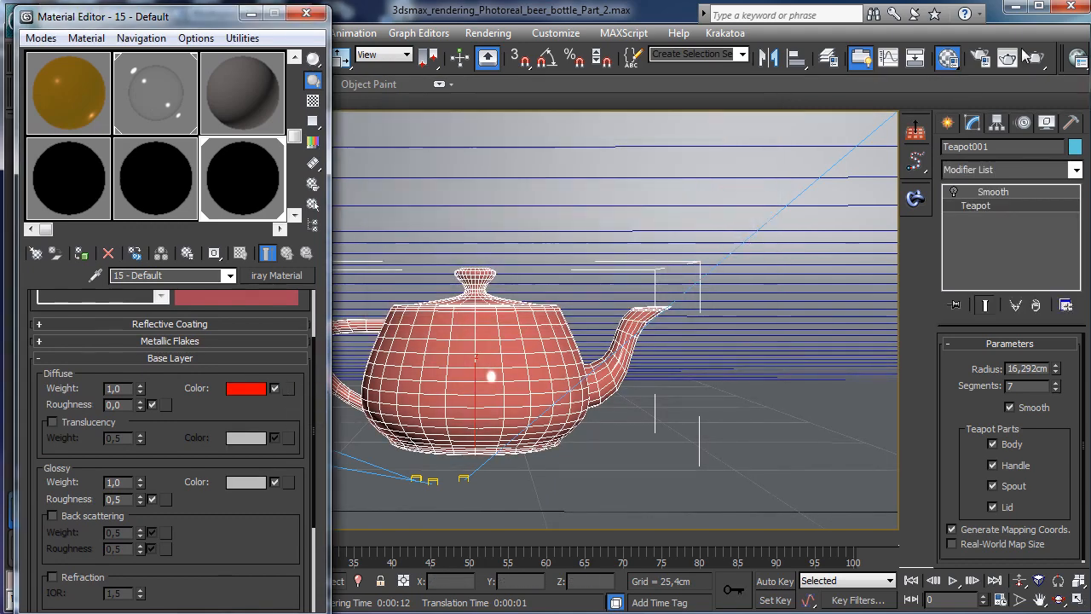
left_click(1029, 52)
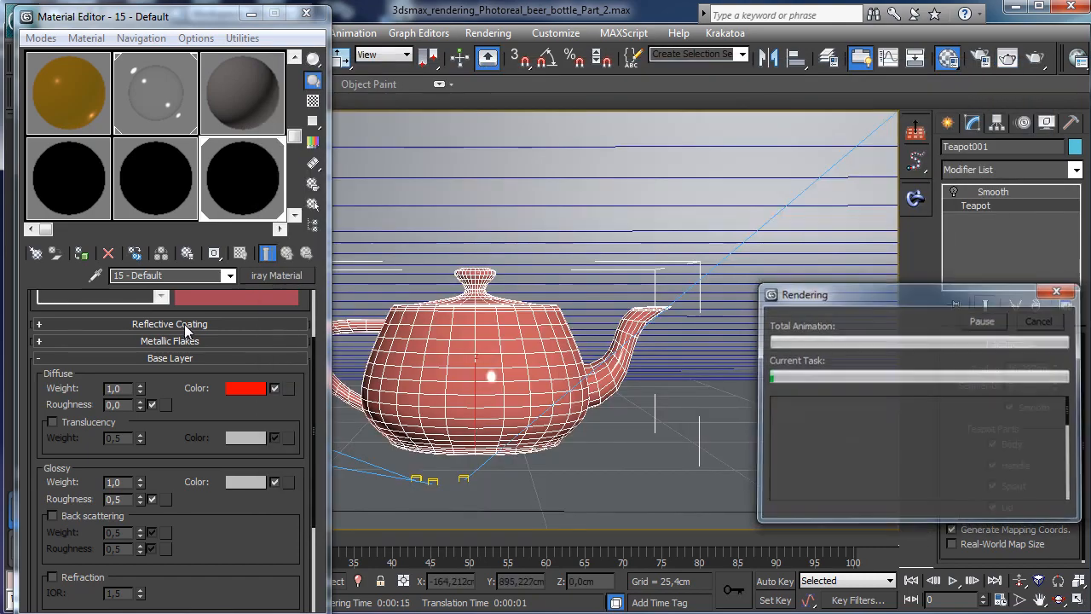
Step: Disable the material's reflective coating, check that metallic flakes are off, and render the red teapot, stopping the render early
left_click(185, 324)
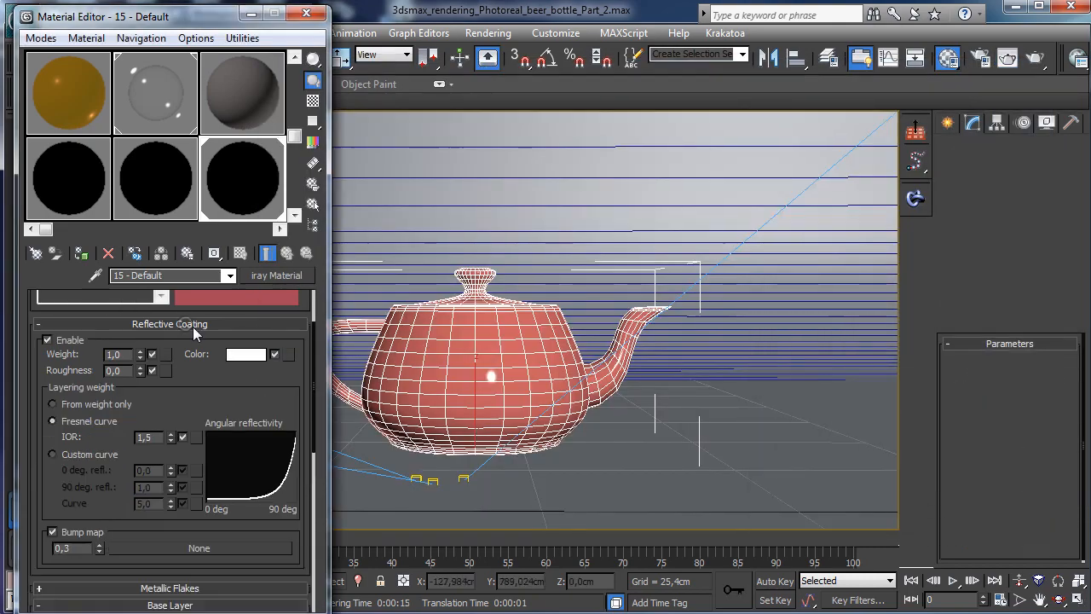
left_click(70, 342)
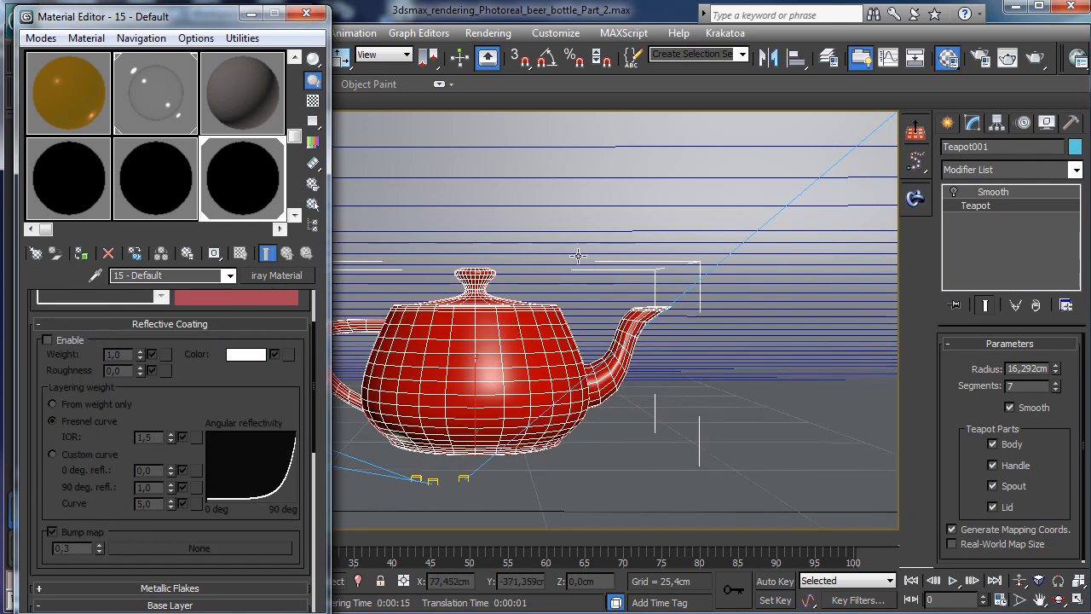
left_click(142, 589)
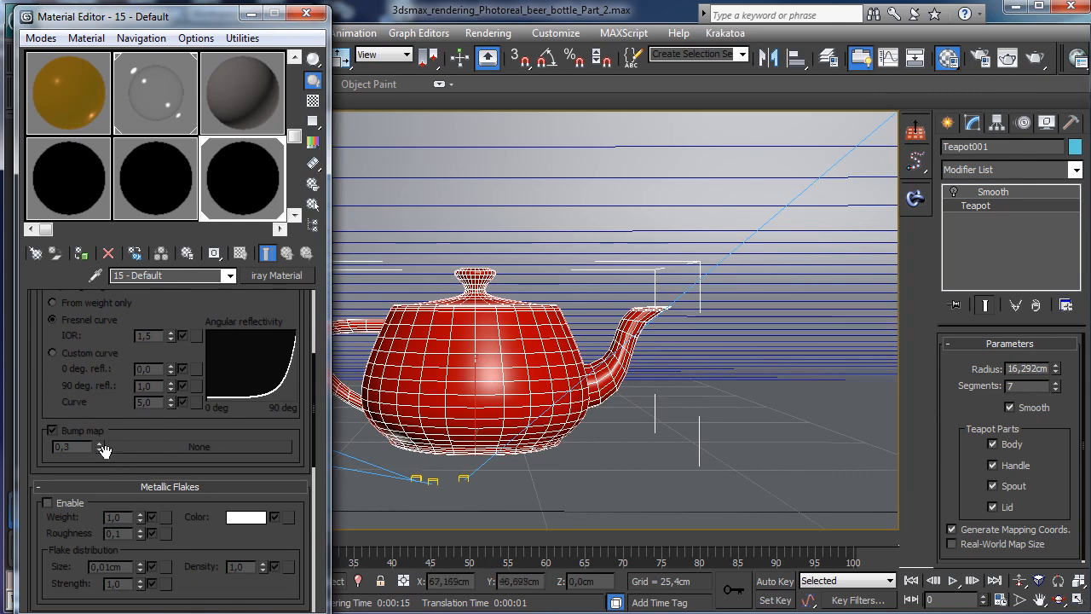
left_click_drag(185, 424, 219, 170)
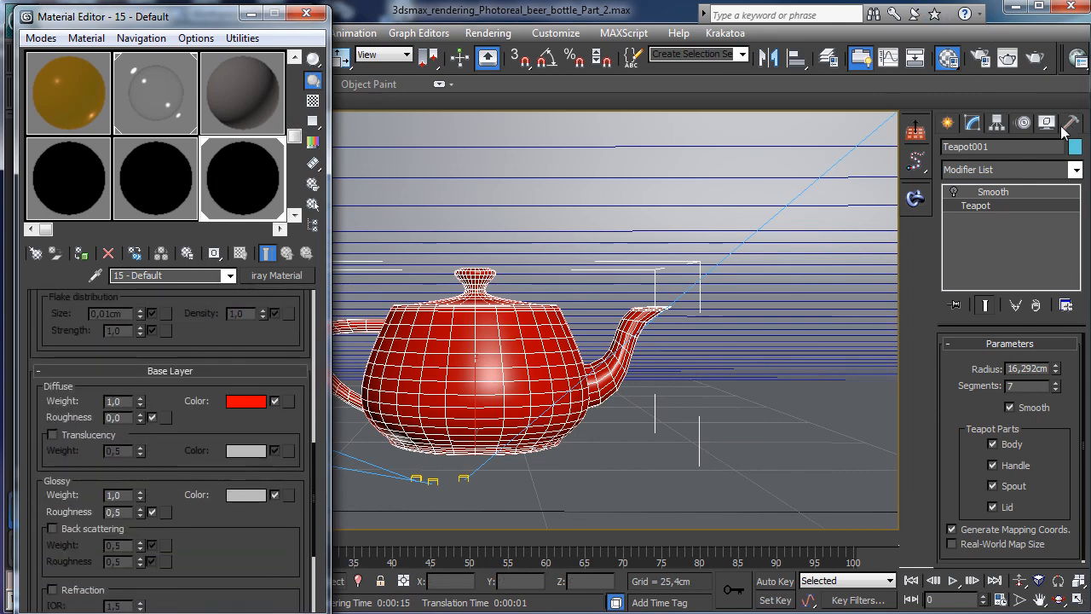
left_click(1035, 58)
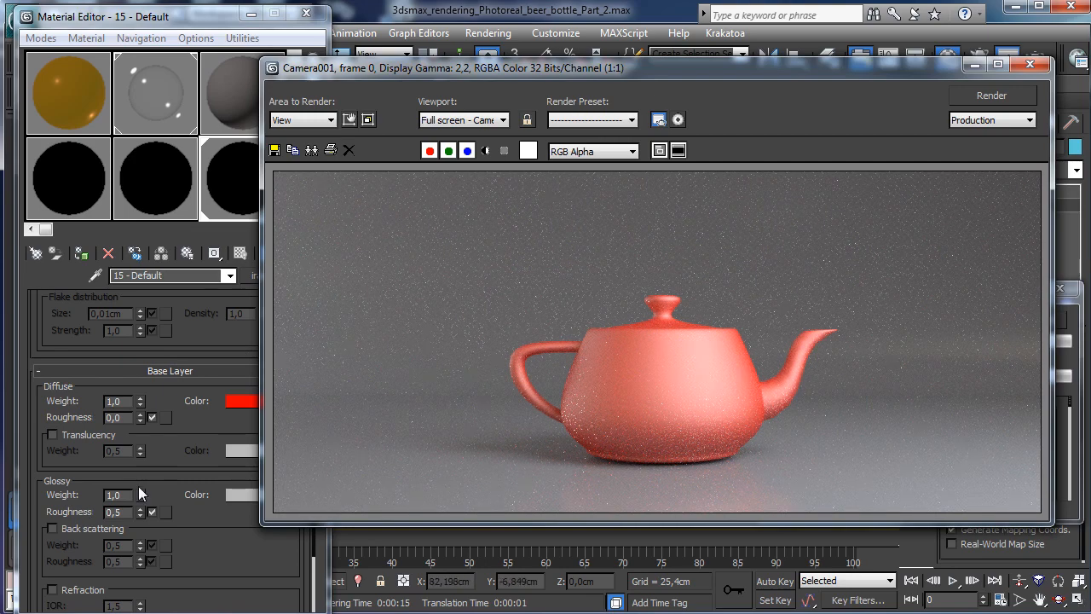
left_click(1065, 322)
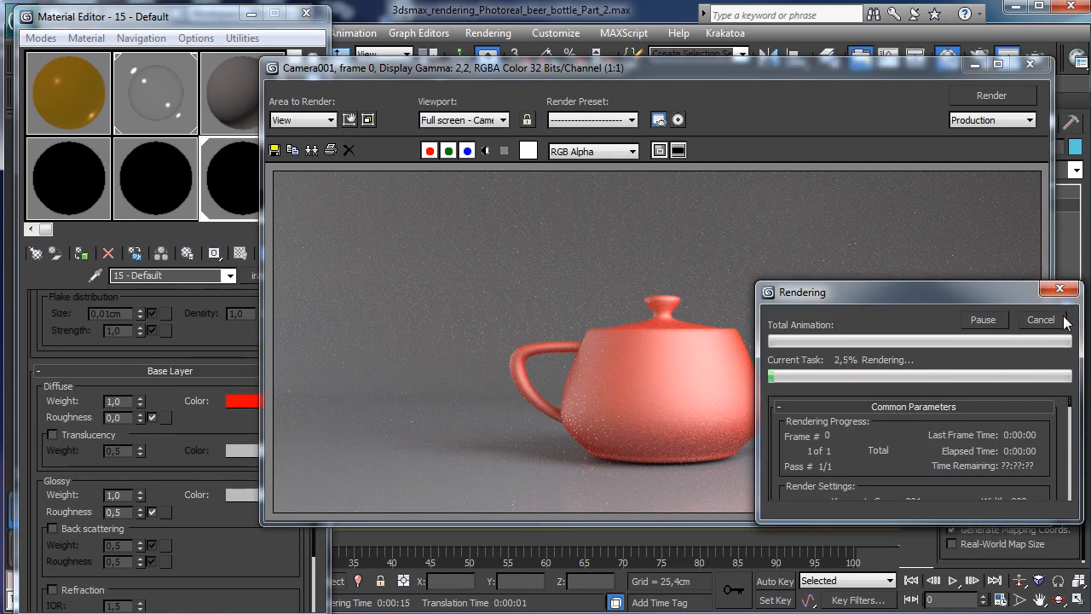
Step: Set the base layer's diffuse weight to 0,8 and glossy weight to 0,2, and render the teapot again, stopping the render early
left_click(208, 422)
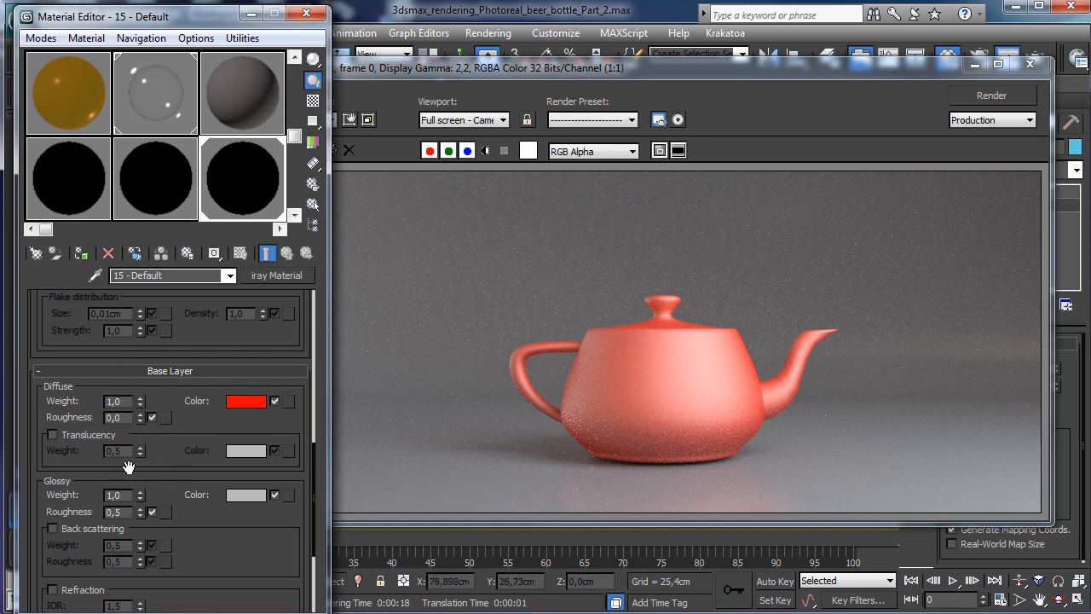
double_click(126, 401)
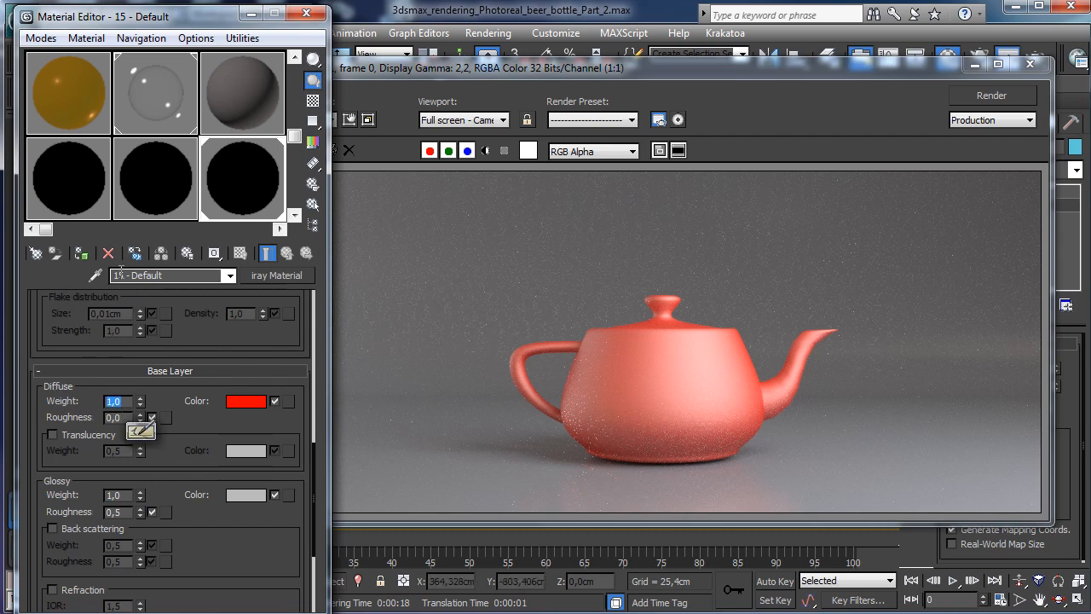
type("0,8")
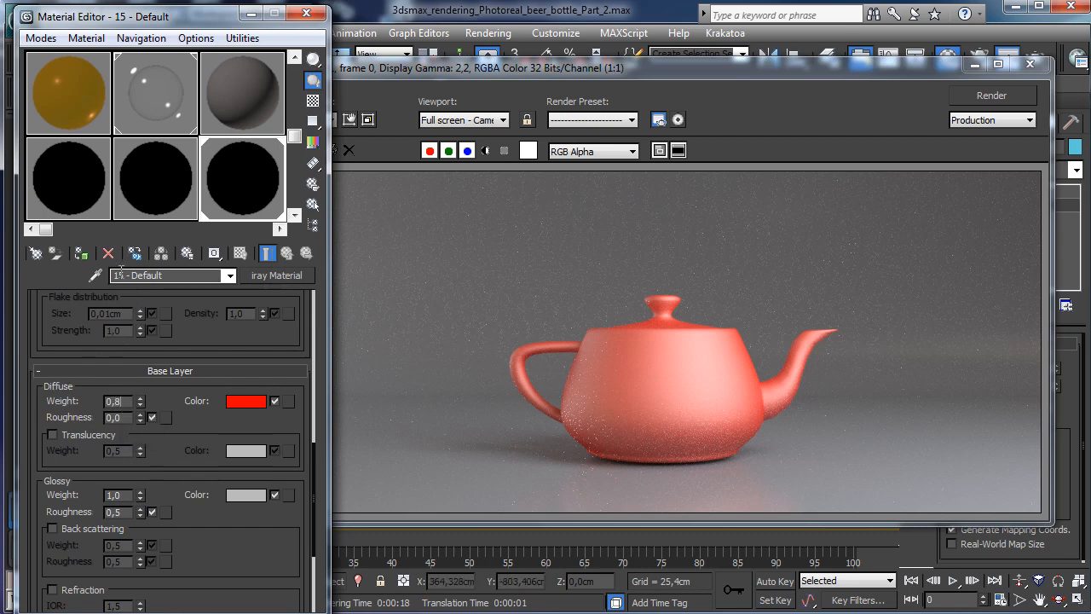
key("Return")
double_click(124, 494)
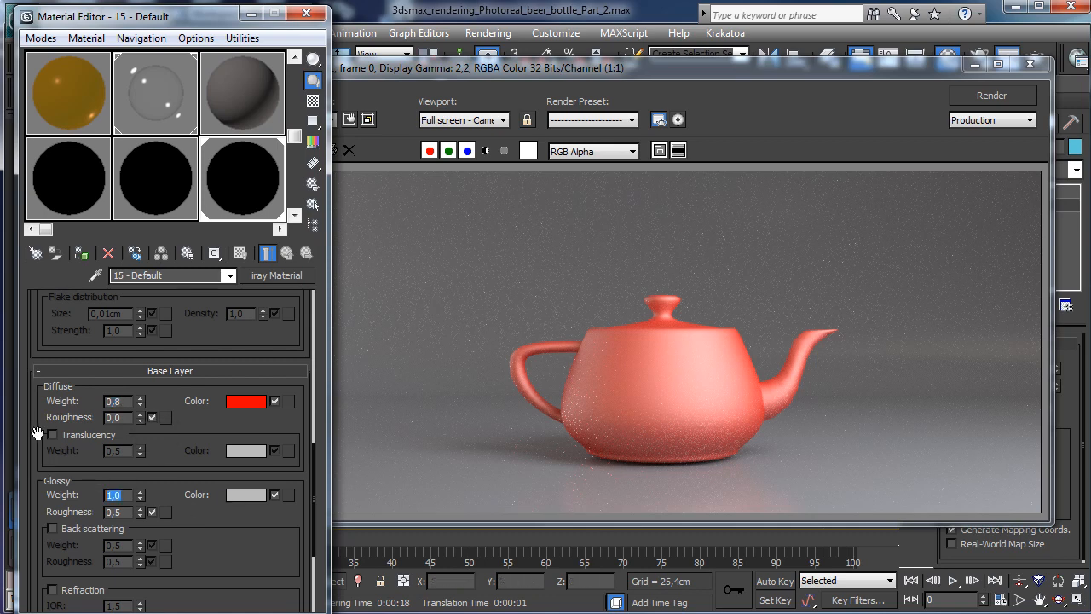
type("0,2")
key("Return")
left_click(993, 95)
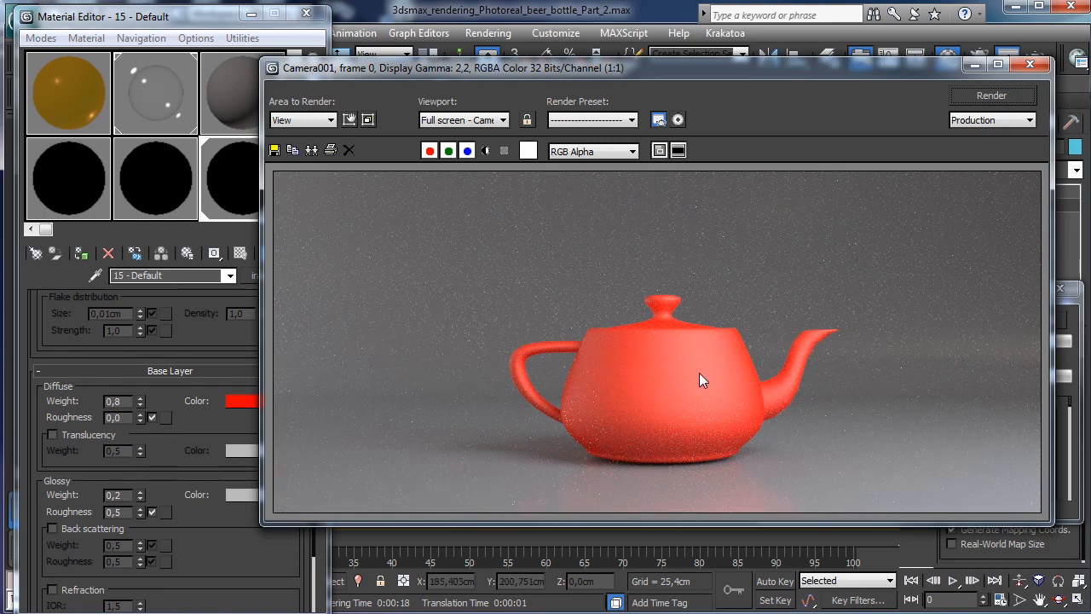
left_click(1066, 320)
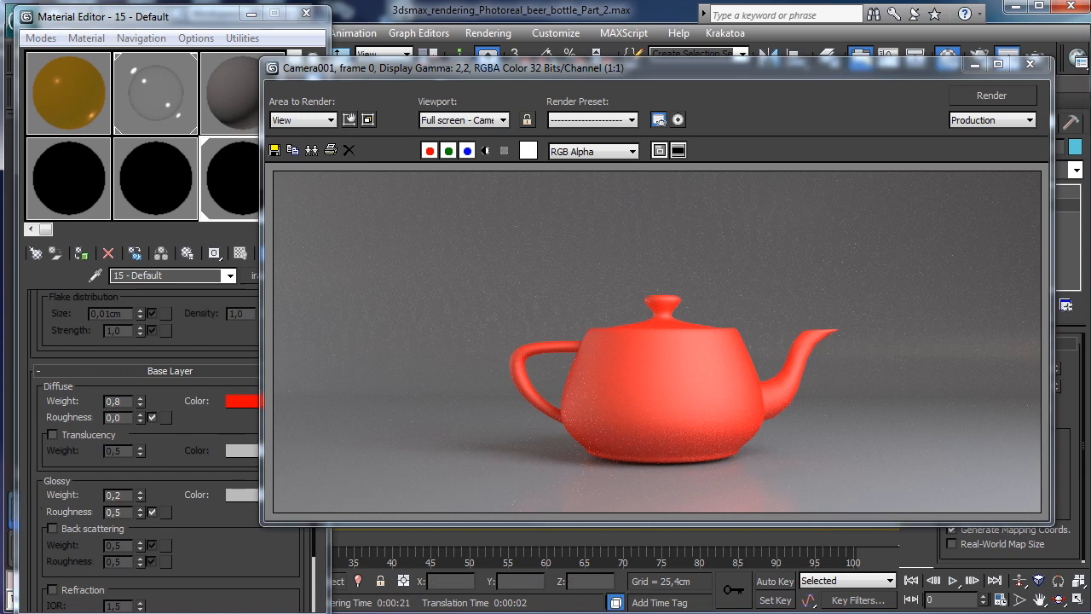
Step: Toggle the map option for the base layer's glossy roughness
left_click(231, 543)
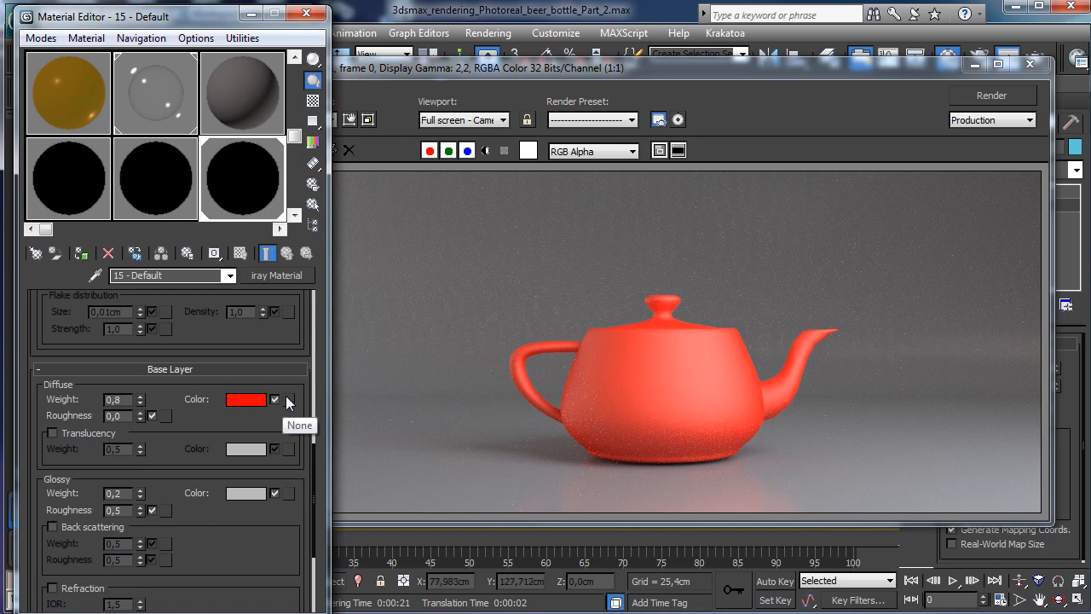
left_click(152, 511)
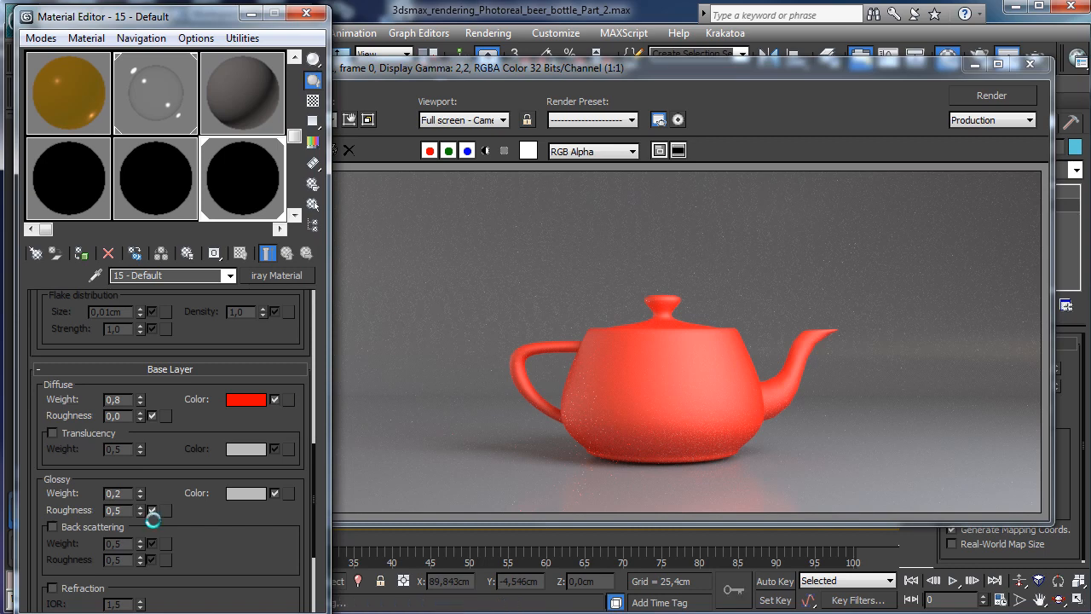